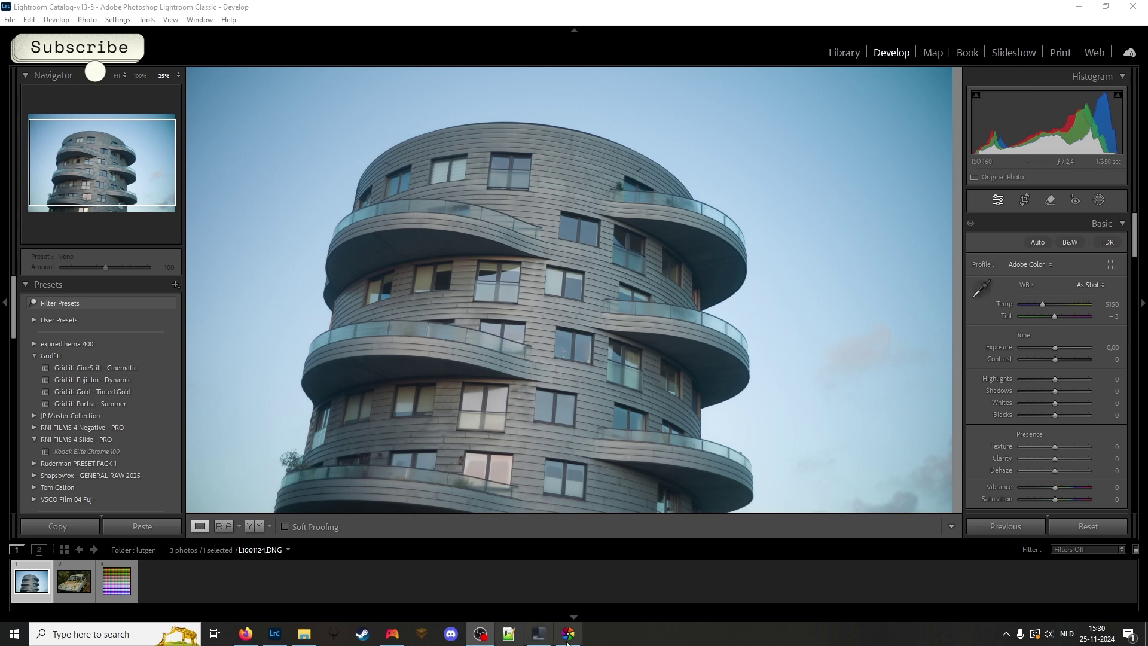
Switch to IWLTBAP LUT Generator and generate a HALD PNG in the LUT Generator (Windows) documents folder.
{"action": "mouse_move", "coordinate": [571, 635]}
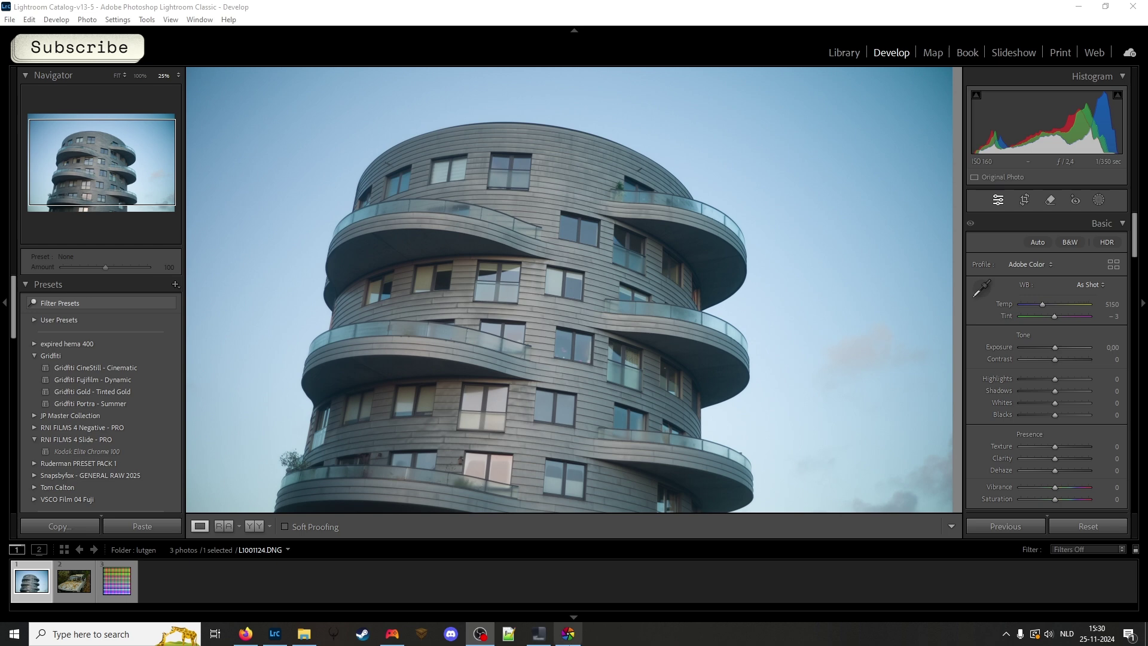
{"action": "left_click", "coordinate": [538, 634]}
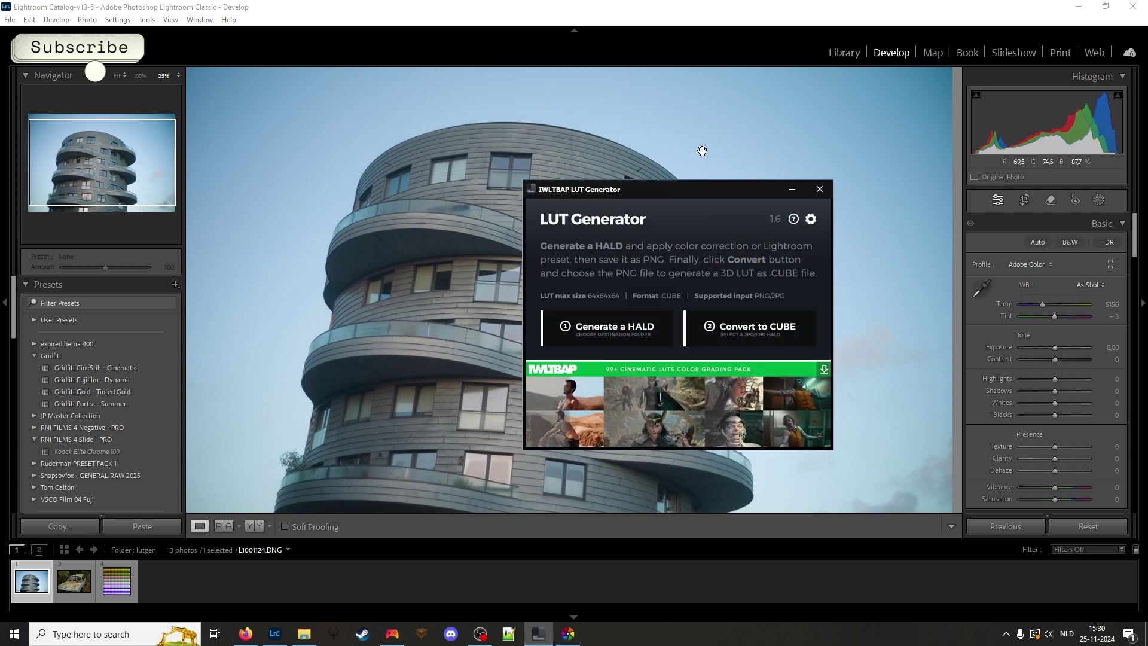
{"action": "left_click_drag", "start_coordinate": [692, 193], "coordinate": [604, 203]}
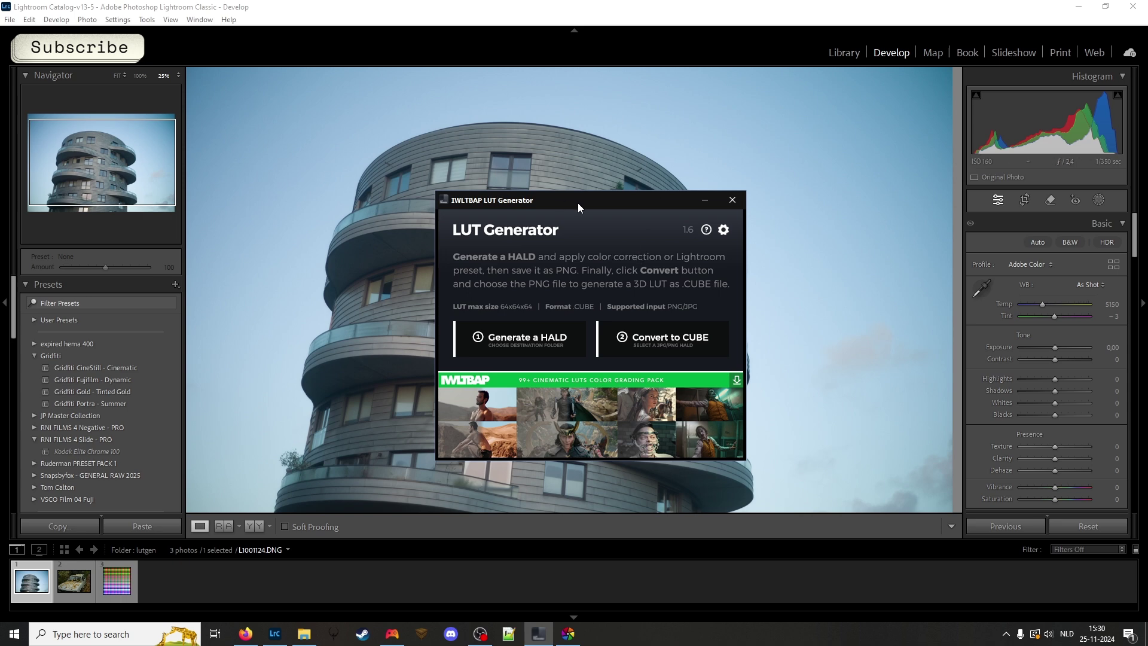
{"action": "mouse_move", "coordinate": [578, 203]}
{"action": "left_mouse_down"}
{"action": "mouse_move", "coordinate": [604, 172]}
{"action": "mouse_move", "coordinate": [581, 190]}
{"action": "left_mouse_up"}
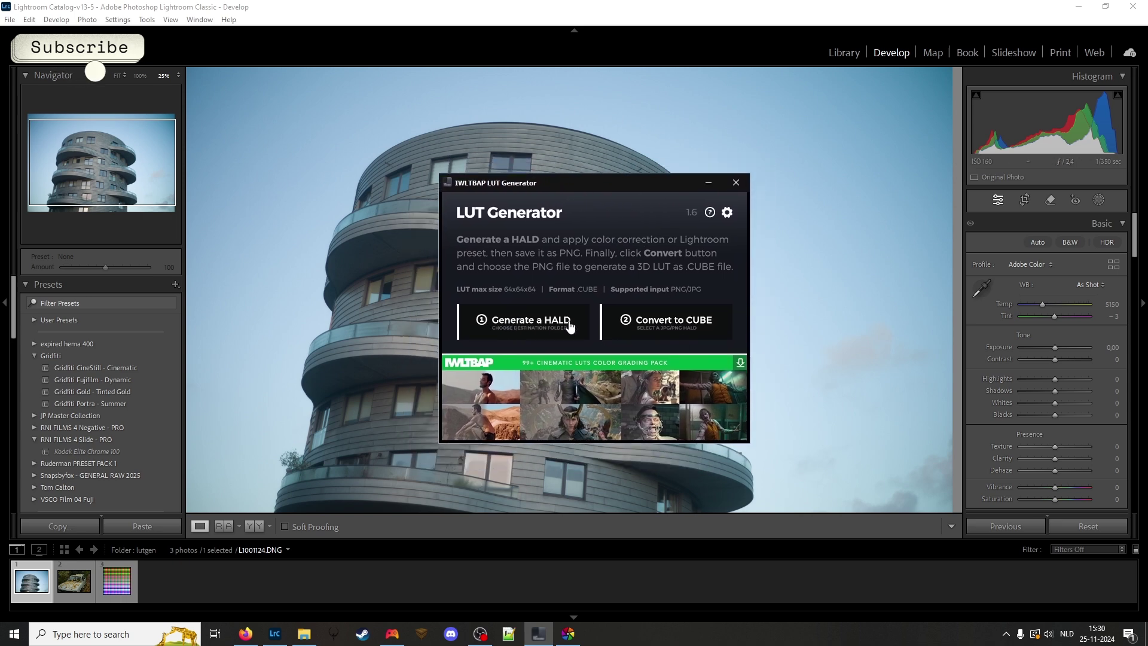
{"action": "left_click", "coordinate": [540, 320]}
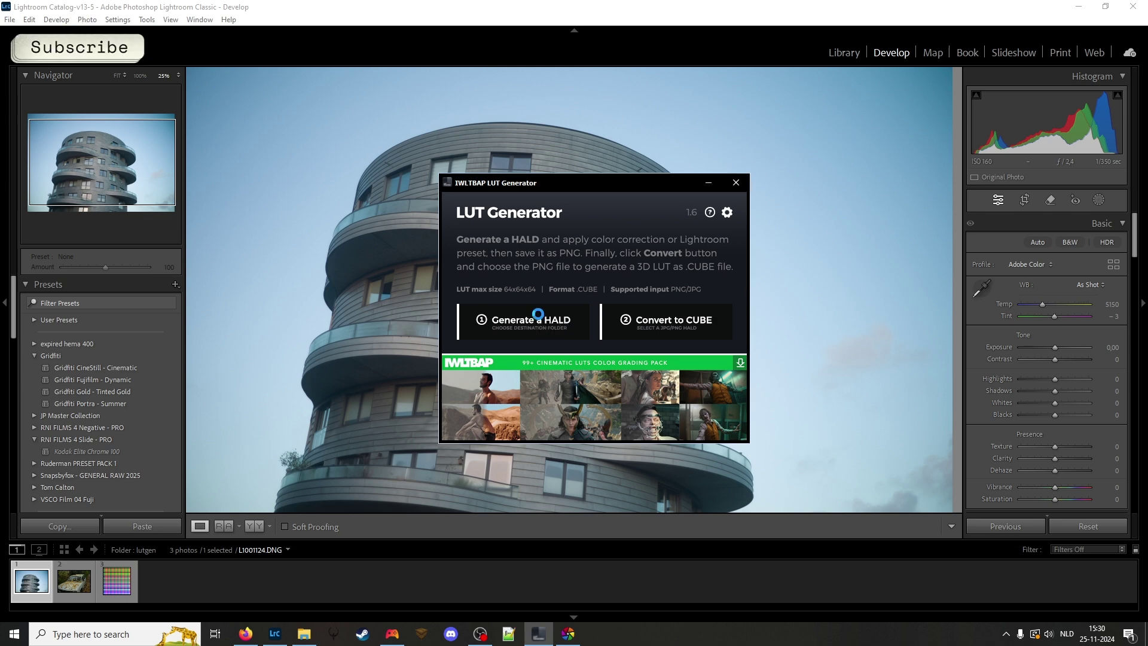
{"action": "left_click_drag", "start_coordinate": [748, 83], "coordinate": [538, 117]}
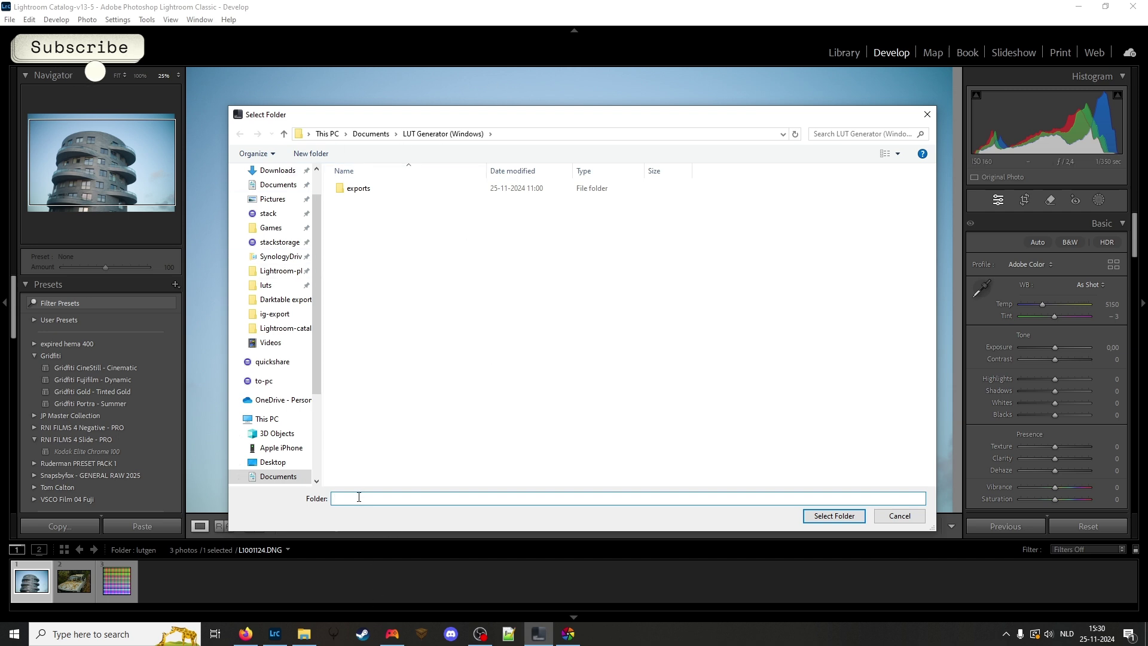
{"action": "left_click", "coordinate": [833, 517]}
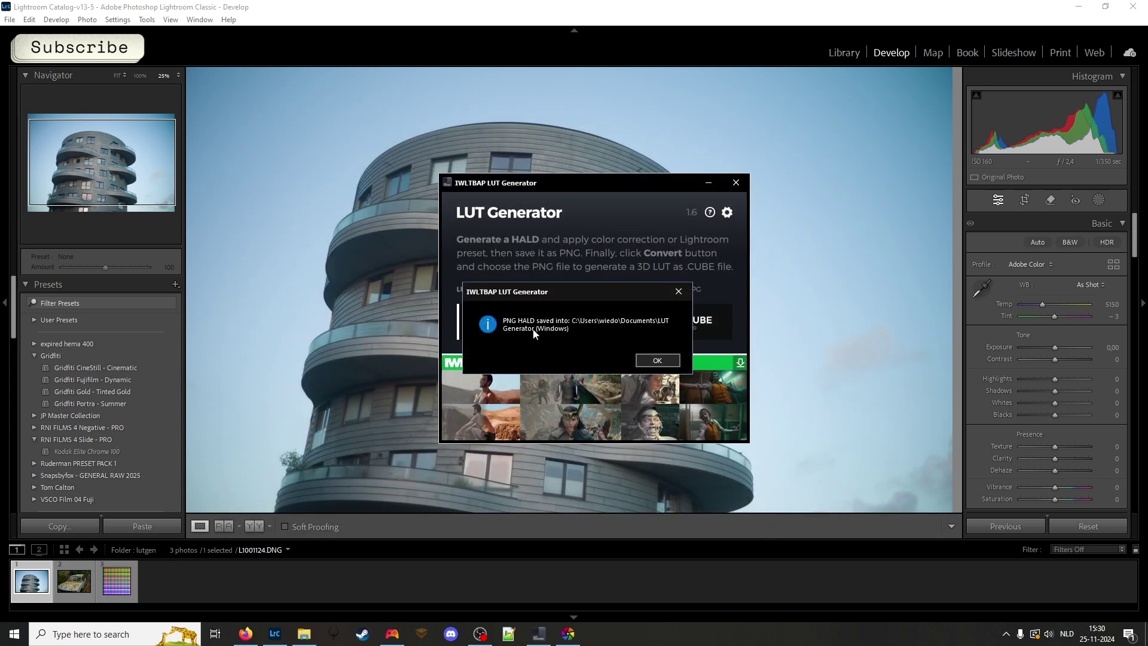
{"action": "left_click_drag", "start_coordinate": [618, 293], "coordinate": [571, 290]}
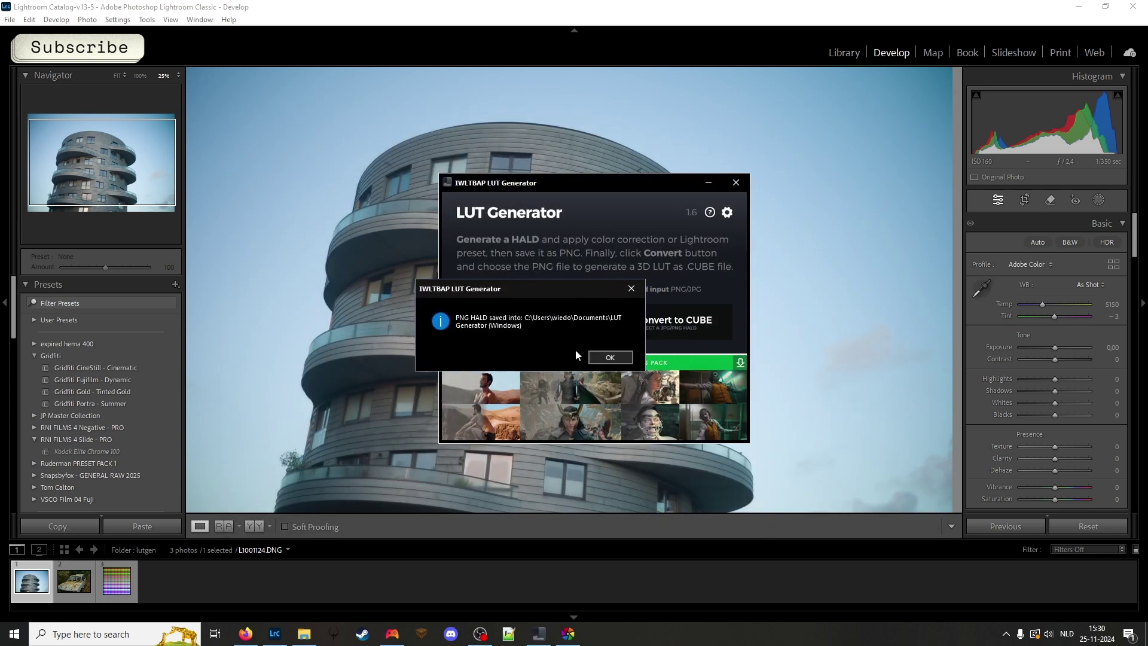
{"action": "left_click", "coordinate": [611, 357]}
{"action": "left_click", "coordinate": [709, 182]}
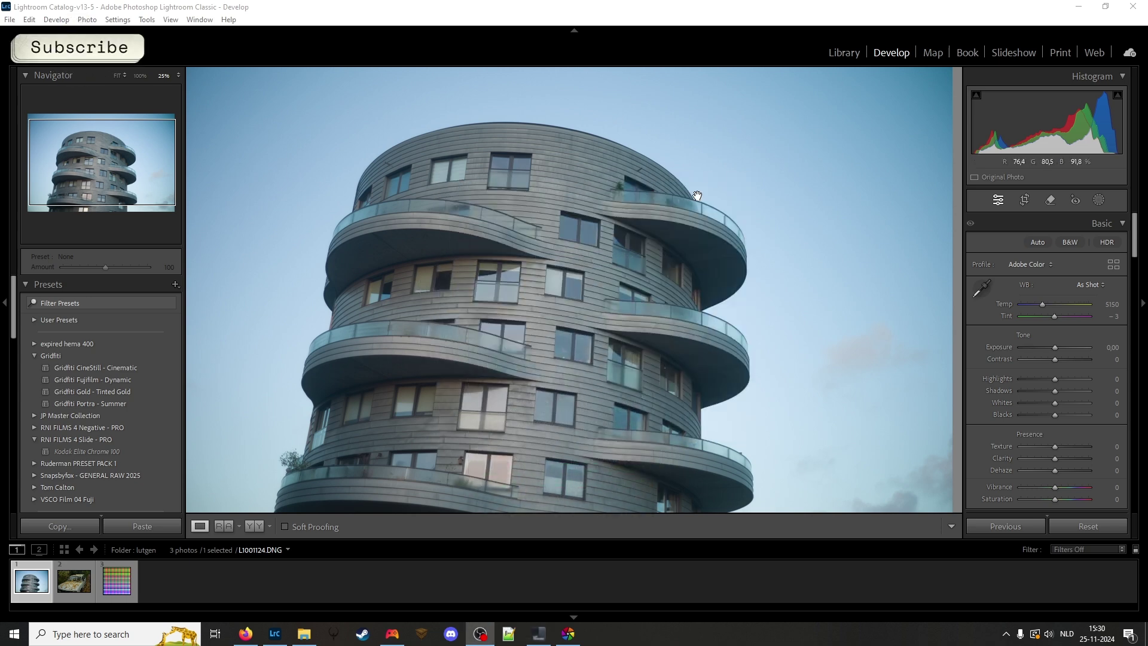
Examine the HALD image Neutral-512.png in the Library module, enlarged to 100%.
{"action": "left_click", "coordinate": [845, 51]}
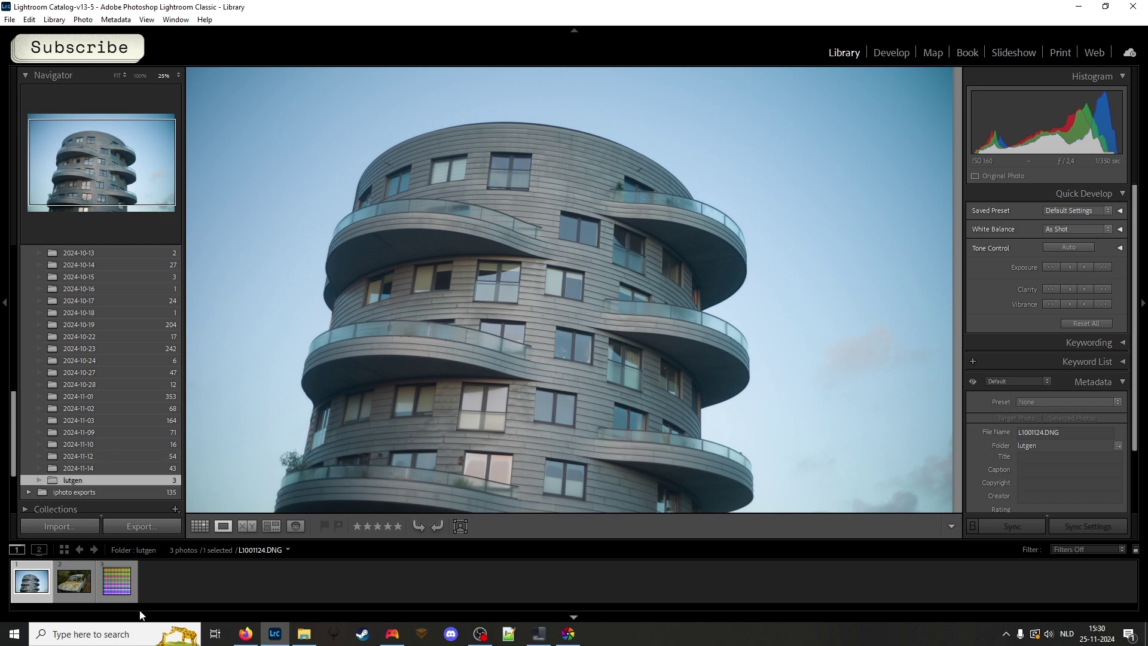
{"action": "left_click", "coordinate": [124, 590]}
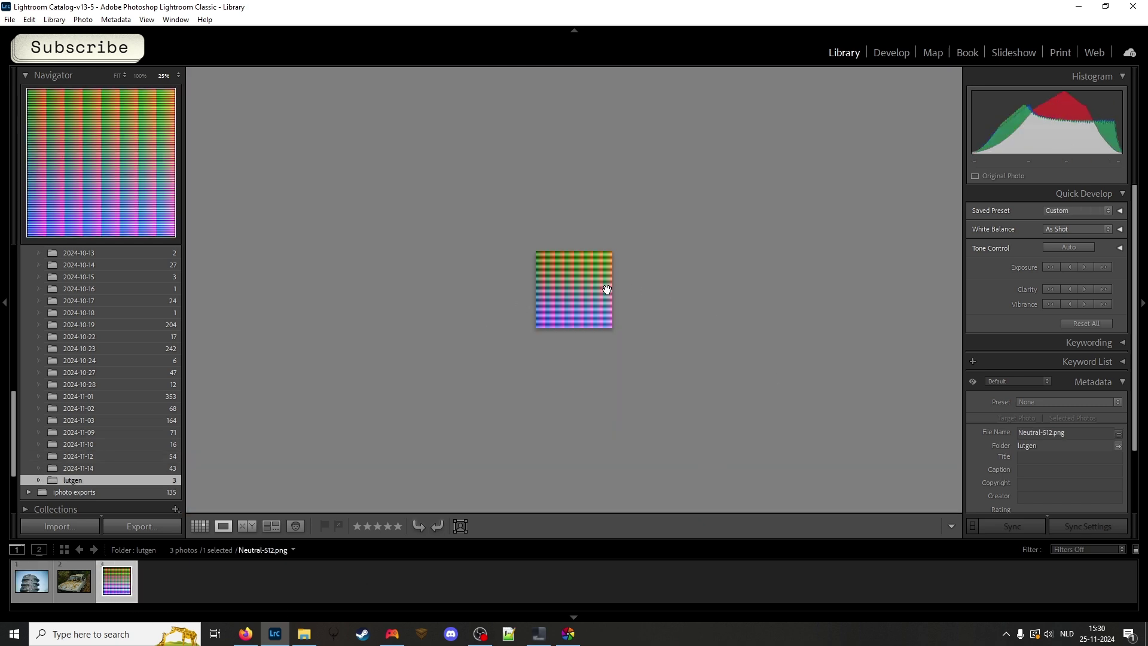
{"action": "left_click", "coordinate": [605, 288]}
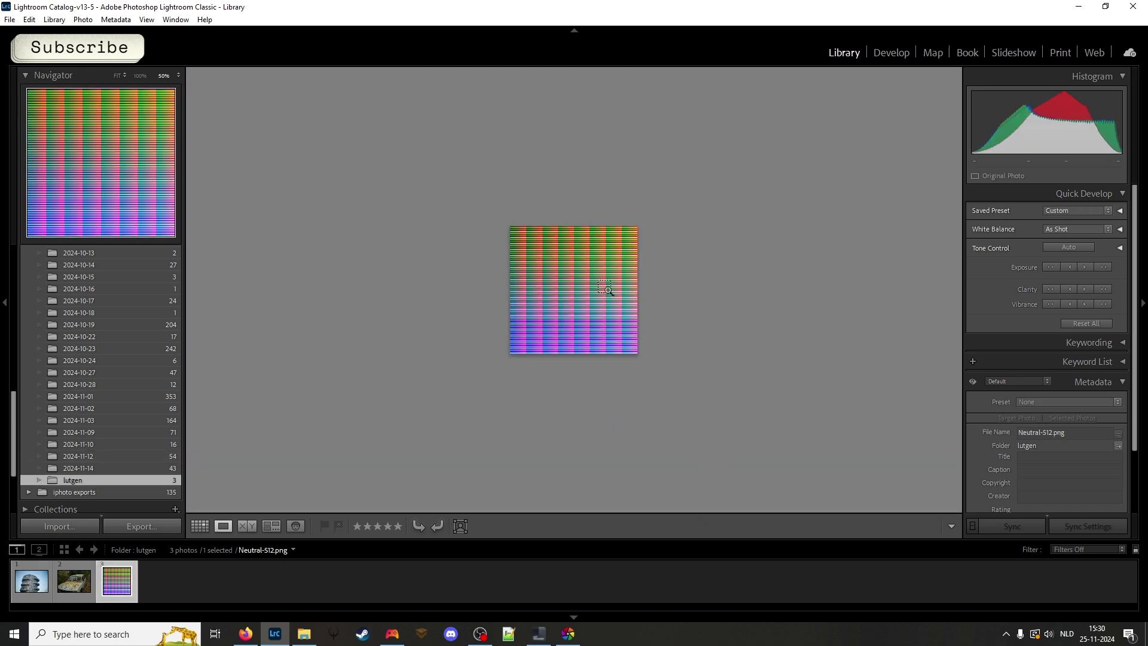
{"action": "key", "text": "ctrl+equal"}
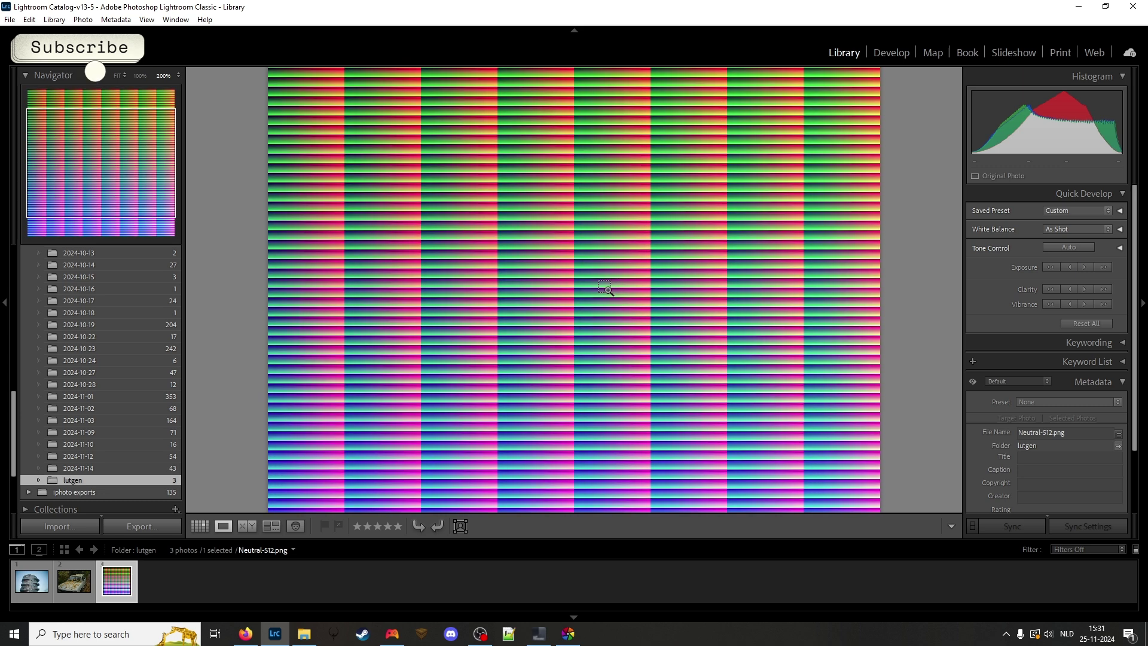
{"action": "key", "text": "ctrl+minus"}
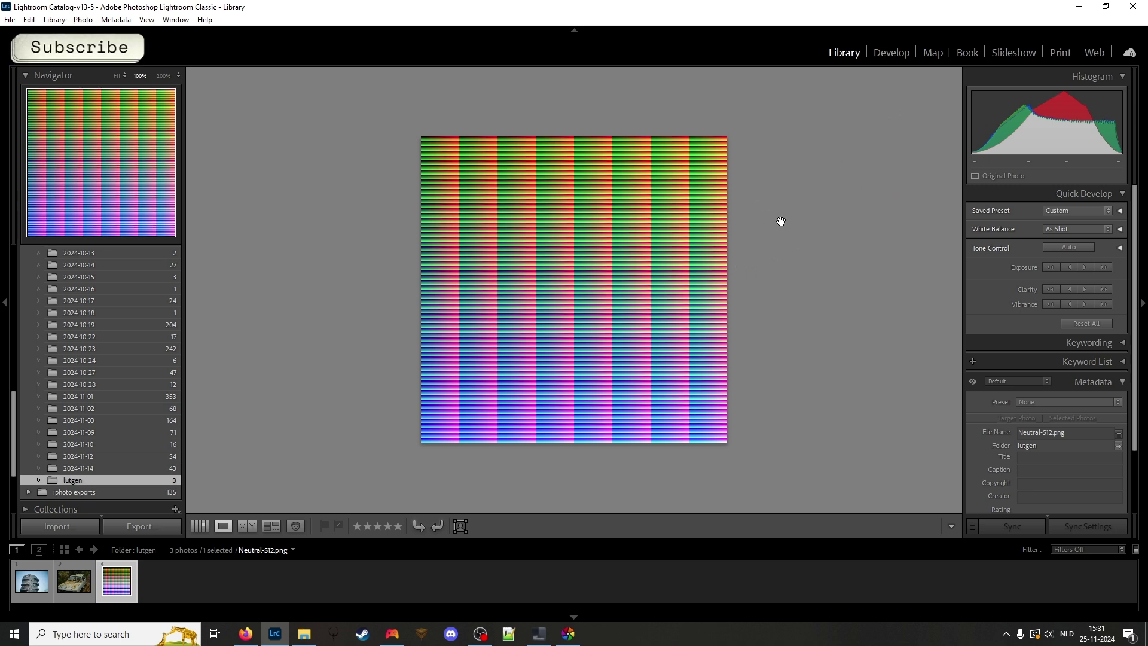
Apply the Gridfiti Fujifilm - Dynamic preset to the tower photo L1001124.DNG in the Develop module.
{"action": "left_click", "coordinate": [891, 53]}
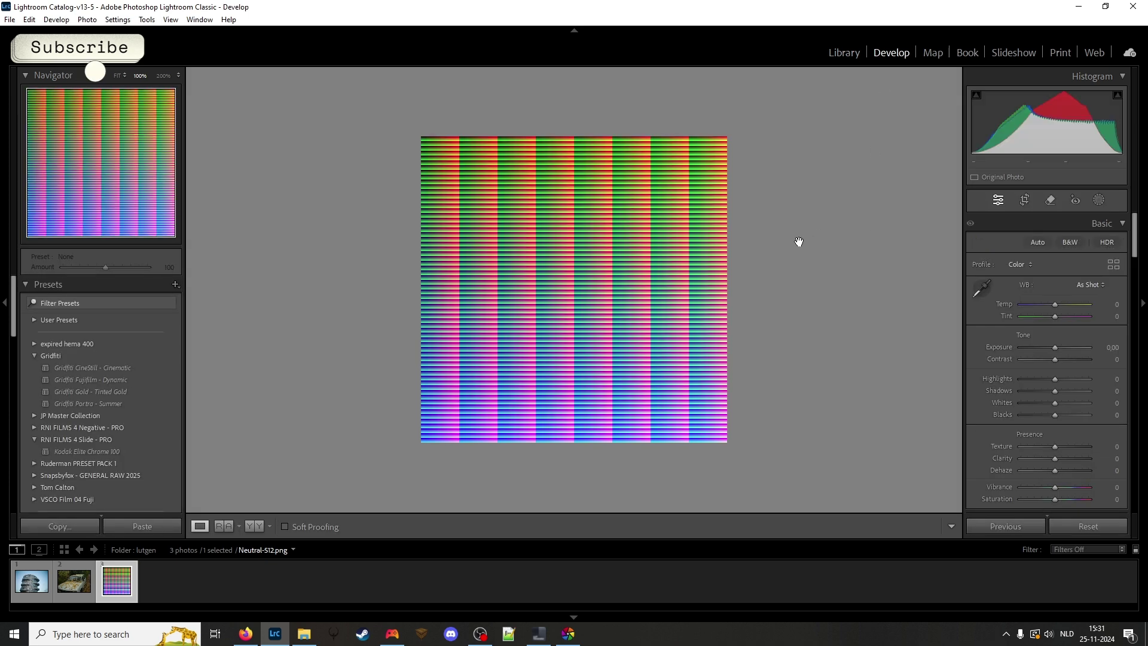
{"action": "left_click", "coordinate": [25, 588]}
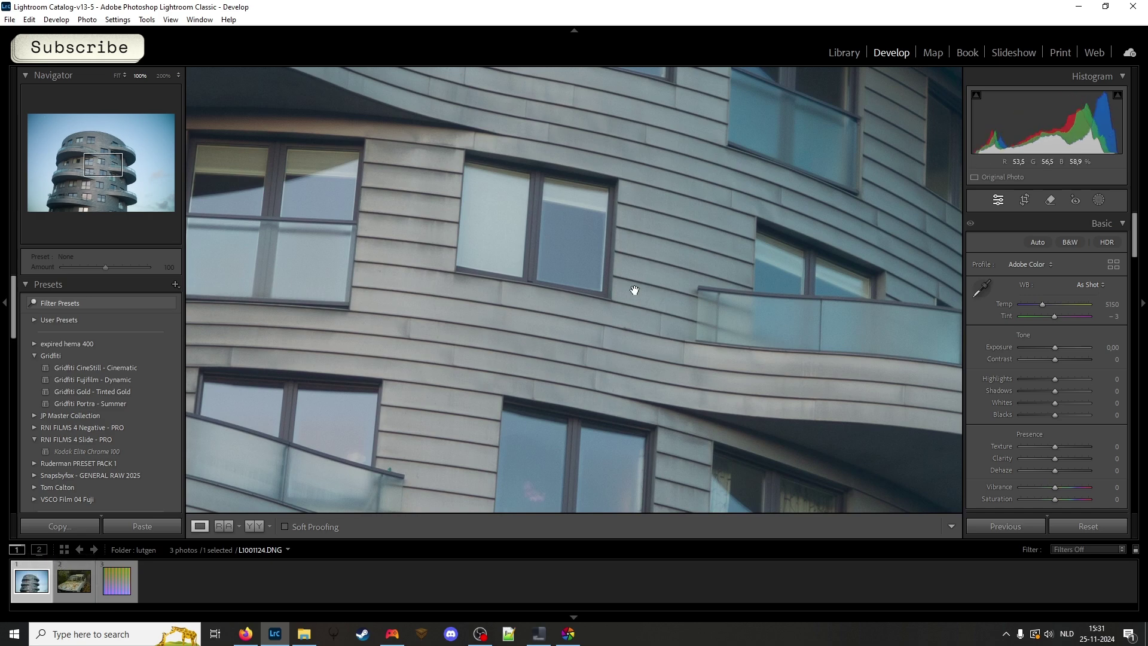
{"action": "left_click", "coordinate": [635, 290]}
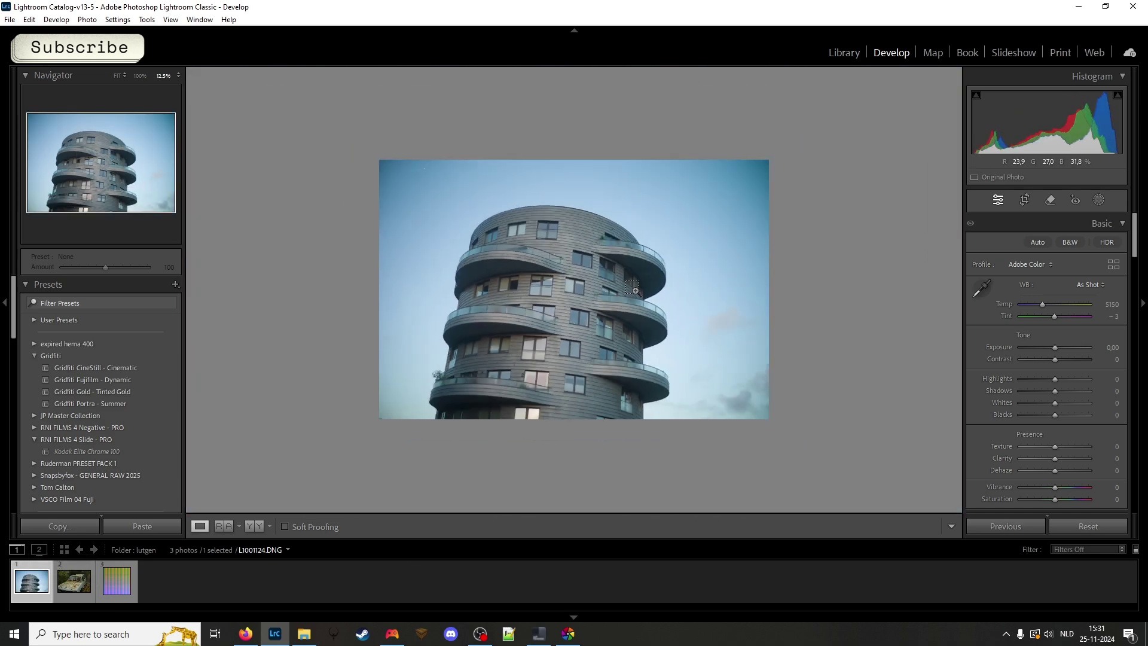
{"action": "left_click", "coordinate": [635, 290]}
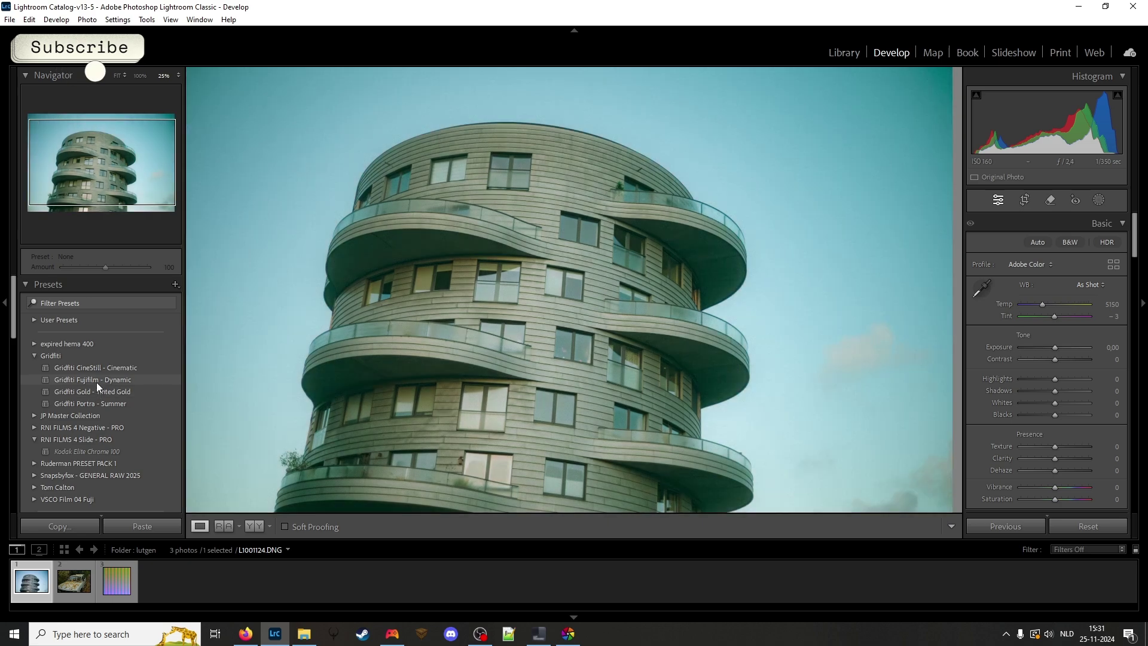
{"action": "left_click", "coordinate": [96, 382]}
{"action": "left_click_drag", "start_coordinate": [510, 387], "coordinate": [508, 349]}
{"action": "key", "text": "ctrl+minus"}
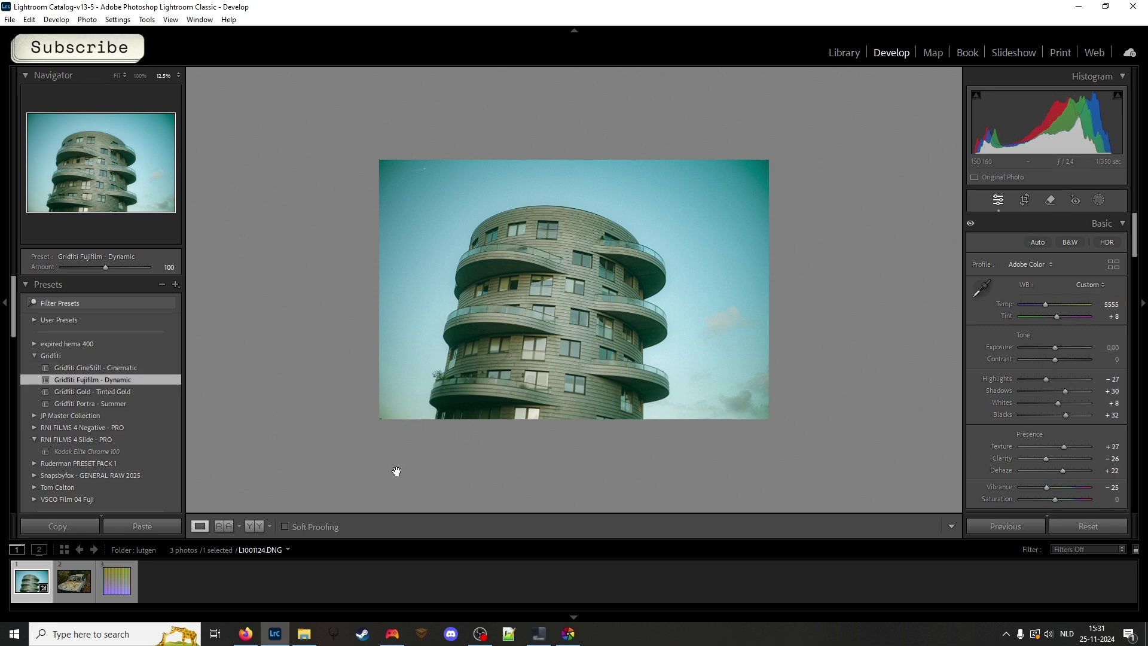
Copy the tower photo's color and tone develop settings, leaving out texture, clarity, dehaze, detail, effects and lens corrections.
{"action": "left_click", "coordinate": [118, 591]}
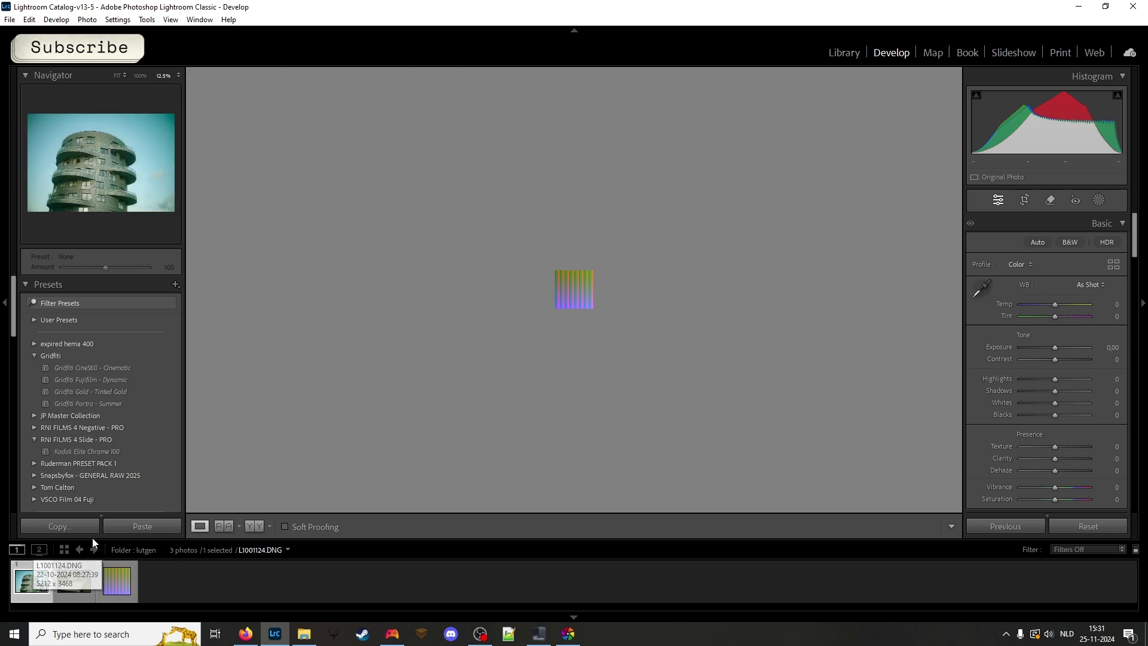
{"action": "left_click", "coordinate": [70, 526]}
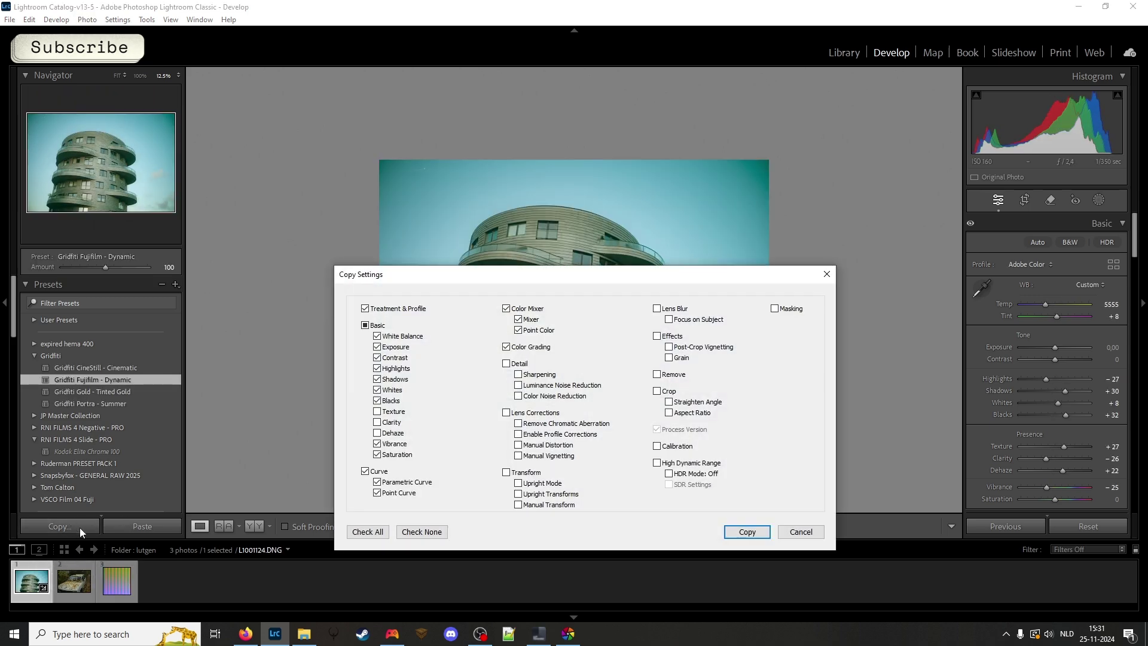
{"action": "left_click_drag", "start_coordinate": [579, 276], "coordinate": [591, 144]}
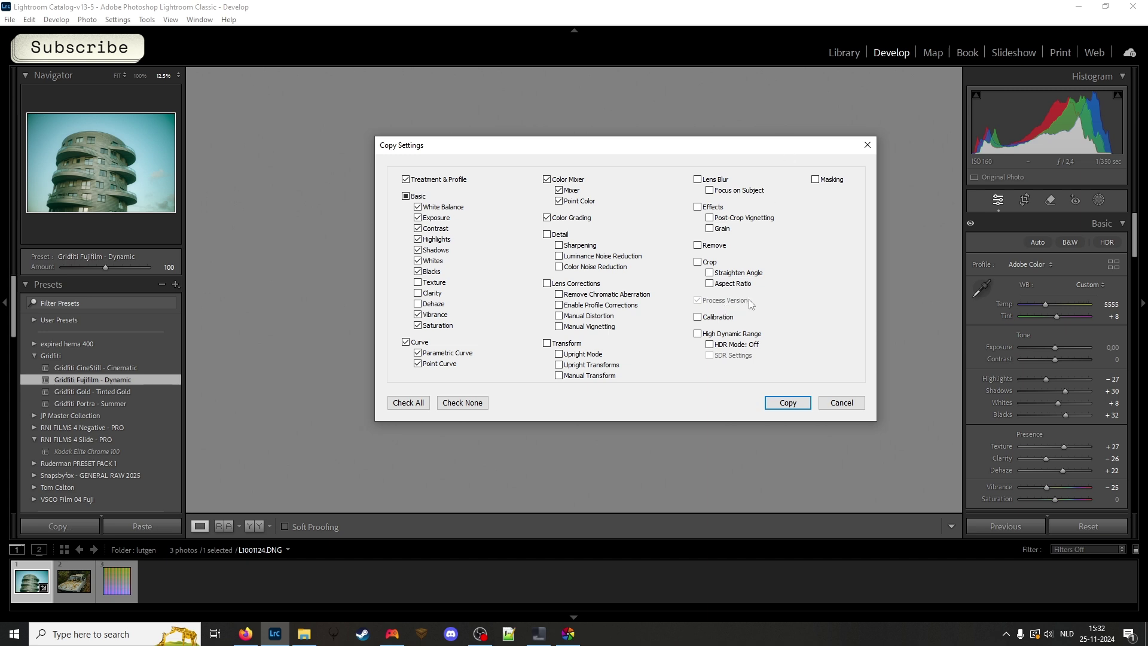
{"action": "left_click_drag", "start_coordinate": [710, 146], "coordinate": [618, 143]}
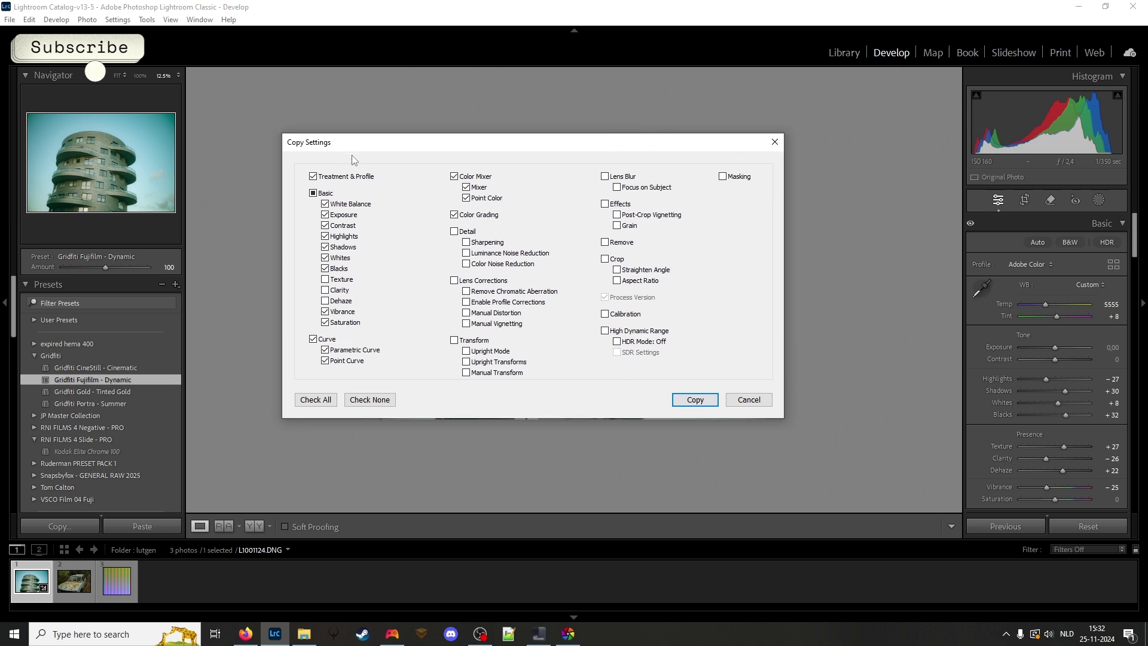
{"action": "left_click", "coordinate": [696, 400]}
Paste the copied develop settings onto the HALD image Neutral-512.png.
{"action": "left_click", "coordinate": [117, 585]}
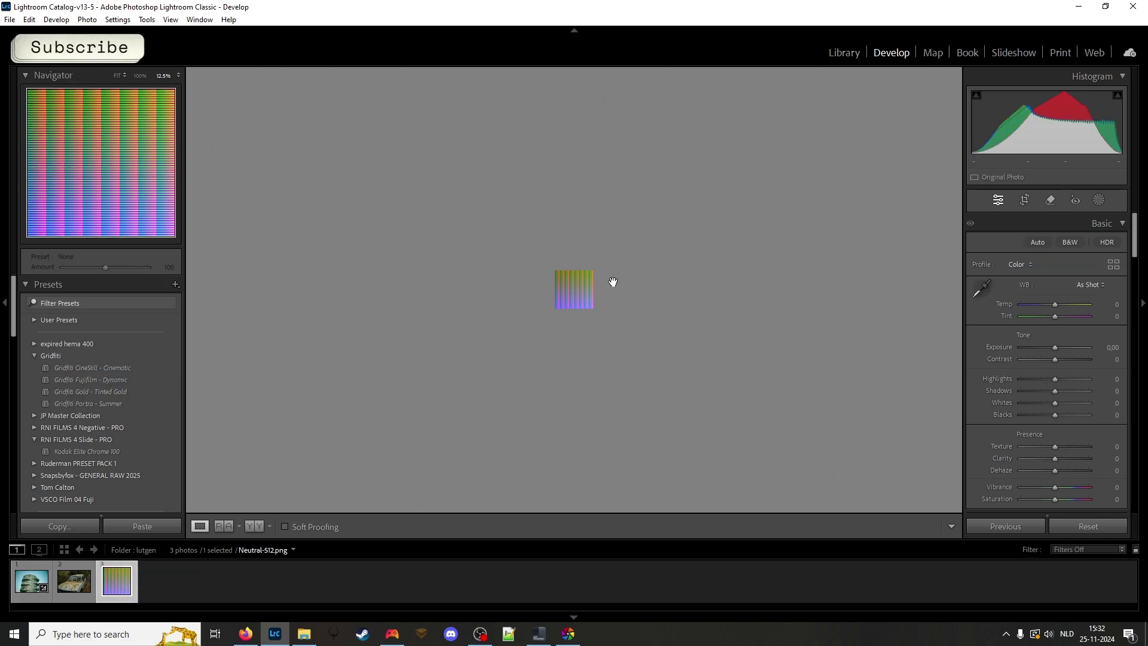
{"action": "key", "text": "ctrl+equal"}
{"action": "key", "text": "ctrl+equal"}
{"action": "key", "text": "ctrl+equal"}
{"action": "key", "text": "ctrl+equal"}
{"action": "key", "text": "ctrl+equal"}
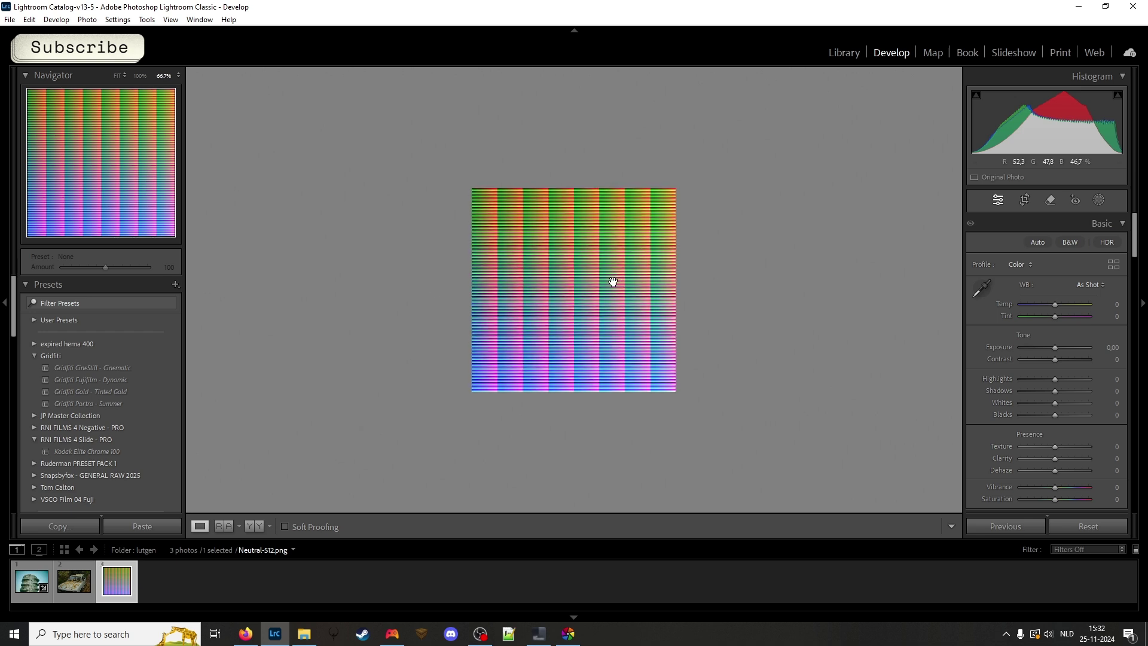
{"action": "left_click", "coordinate": [144, 526]}
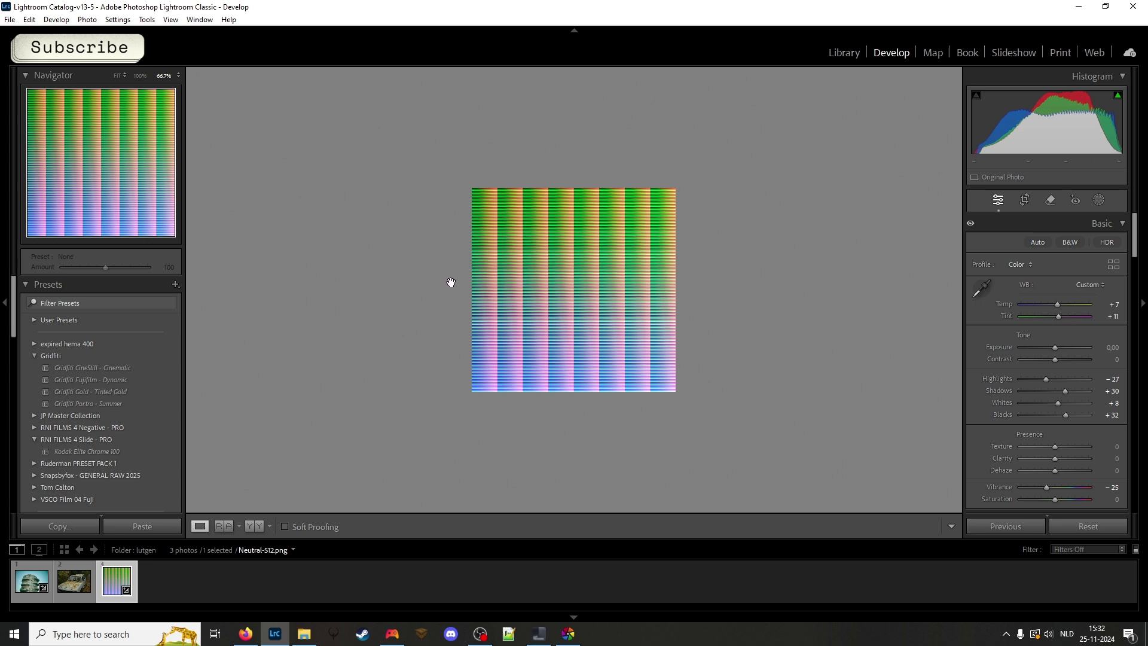
Export the edited HALD image as an 8-bit sRGB PNG into the luts subfolder of Lr Sync.
{"action": "left_click", "coordinate": [11, 21]}
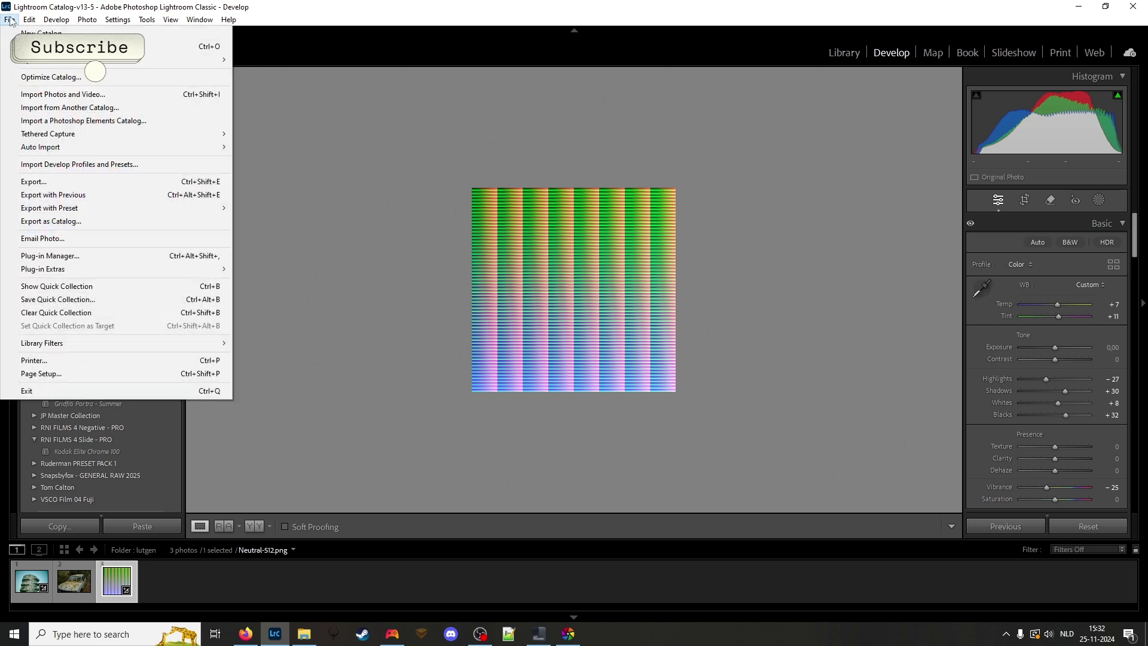
{"action": "left_click", "coordinate": [157, 182]}
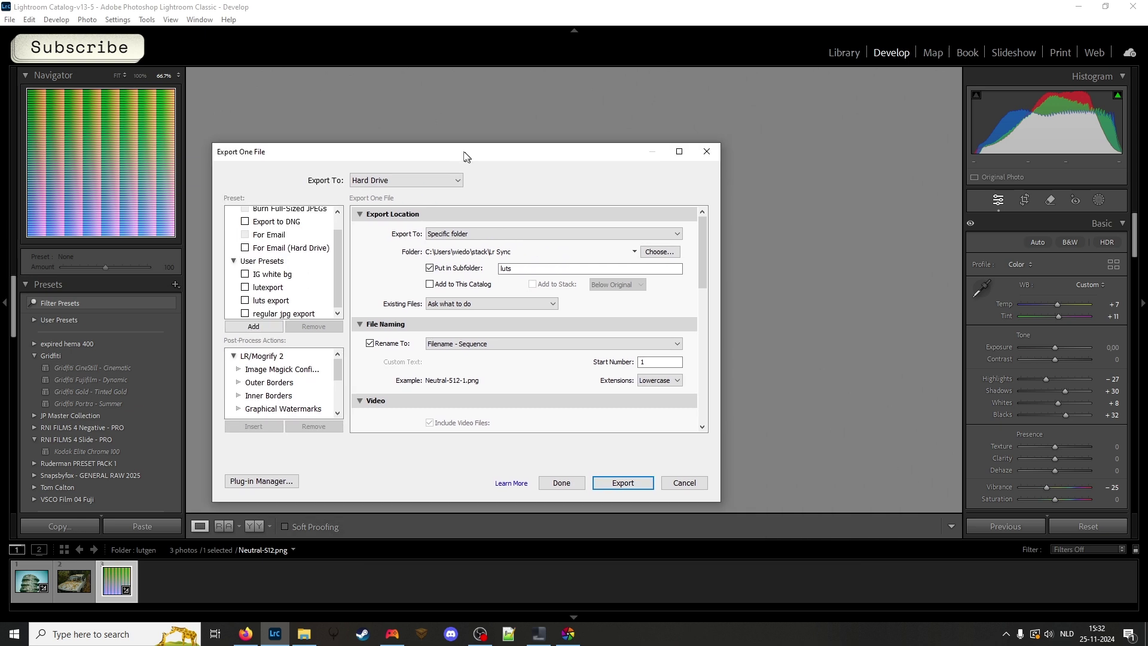
{"action": "left_click_drag", "start_coordinate": [464, 152], "coordinate": [377, 142]}
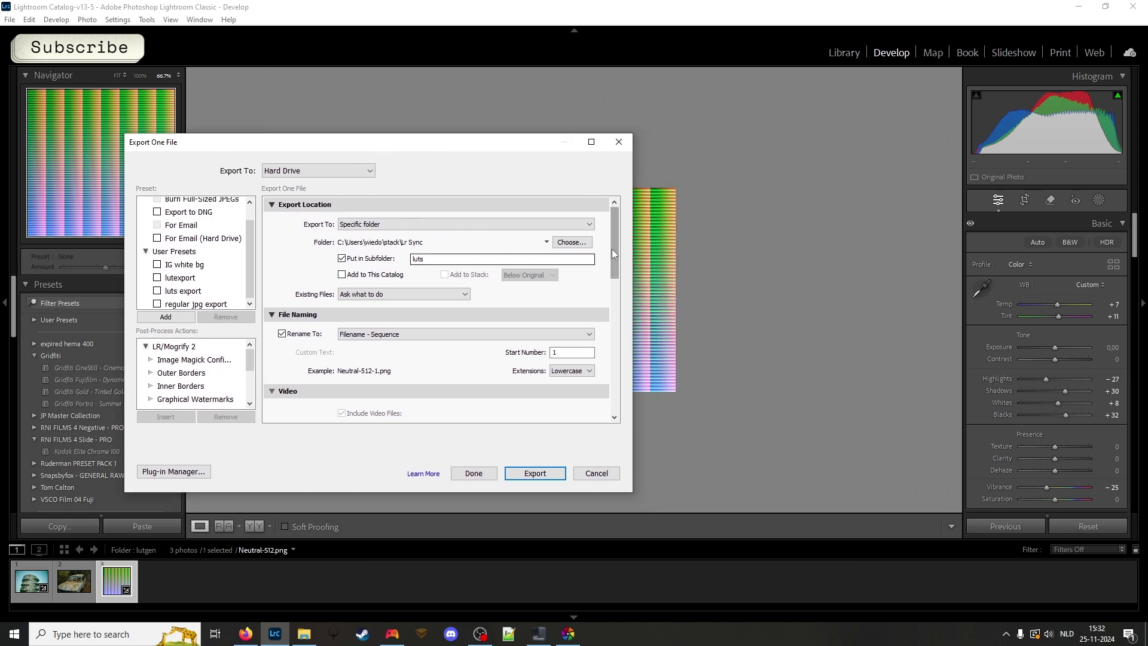
{"action": "left_click_drag", "start_coordinate": [612, 249], "coordinate": [637, 312]}
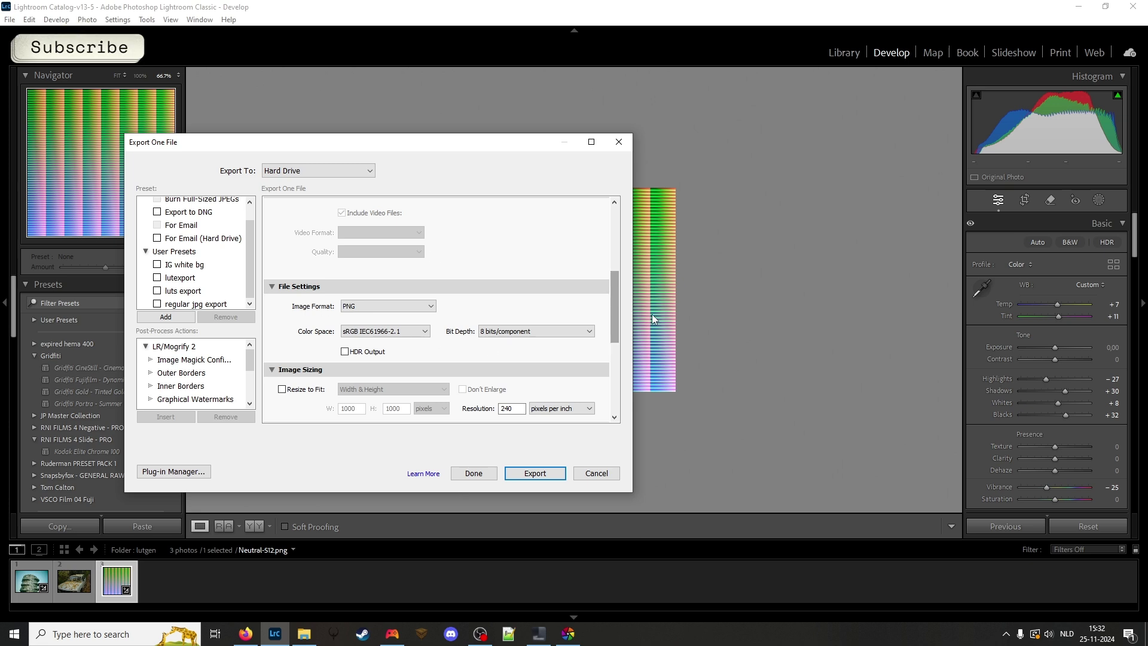
{"action": "mouse_move", "coordinate": [612, 305]}
{"action": "left_mouse_down"}
{"action": "mouse_move", "coordinate": [615, 378]}
{"action": "mouse_move", "coordinate": [617, 263]}
{"action": "mouse_move", "coordinate": [617, 284]}
{"action": "left_mouse_up"}
{"action": "left_click", "coordinate": [534, 473]}
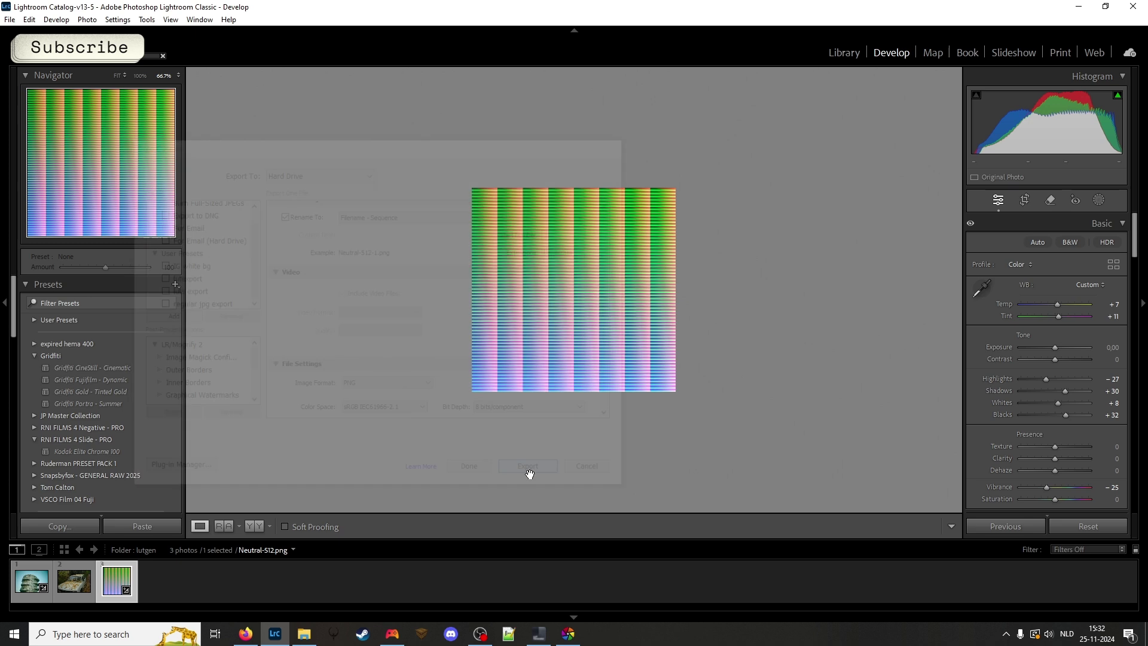
Switch to the luts folder in File Explorer, widen its window, sort the files by date and select Neutral-512-1.png.
{"action": "left_click", "coordinate": [305, 637]}
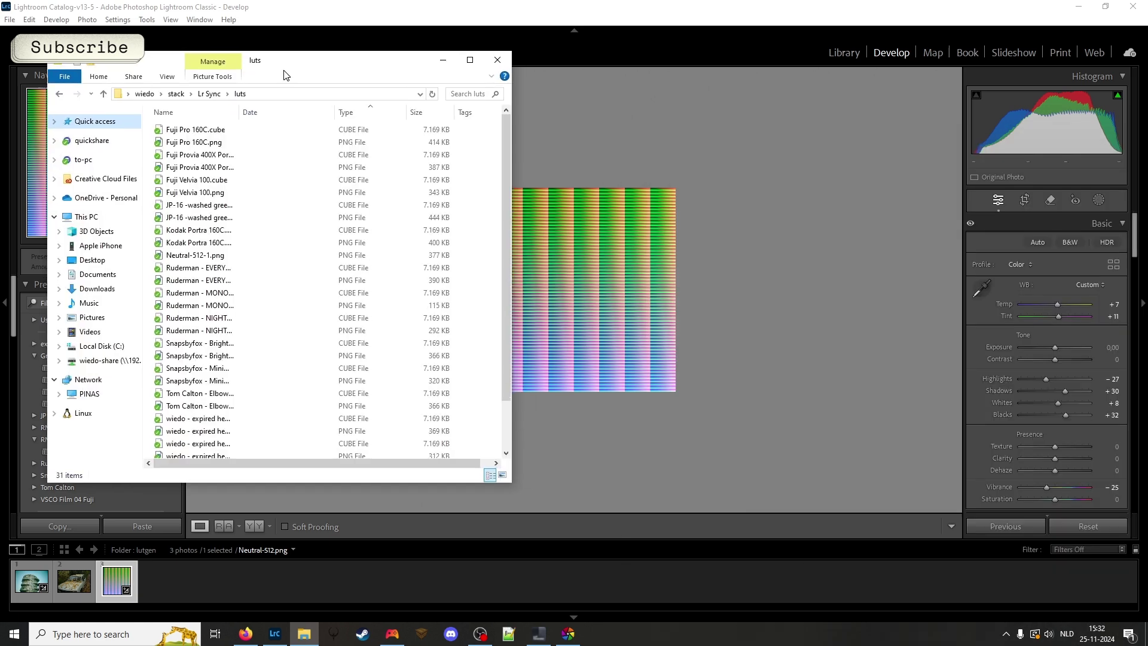
{"action": "left_click_drag", "start_coordinate": [282, 72], "coordinate": [474, 82]}
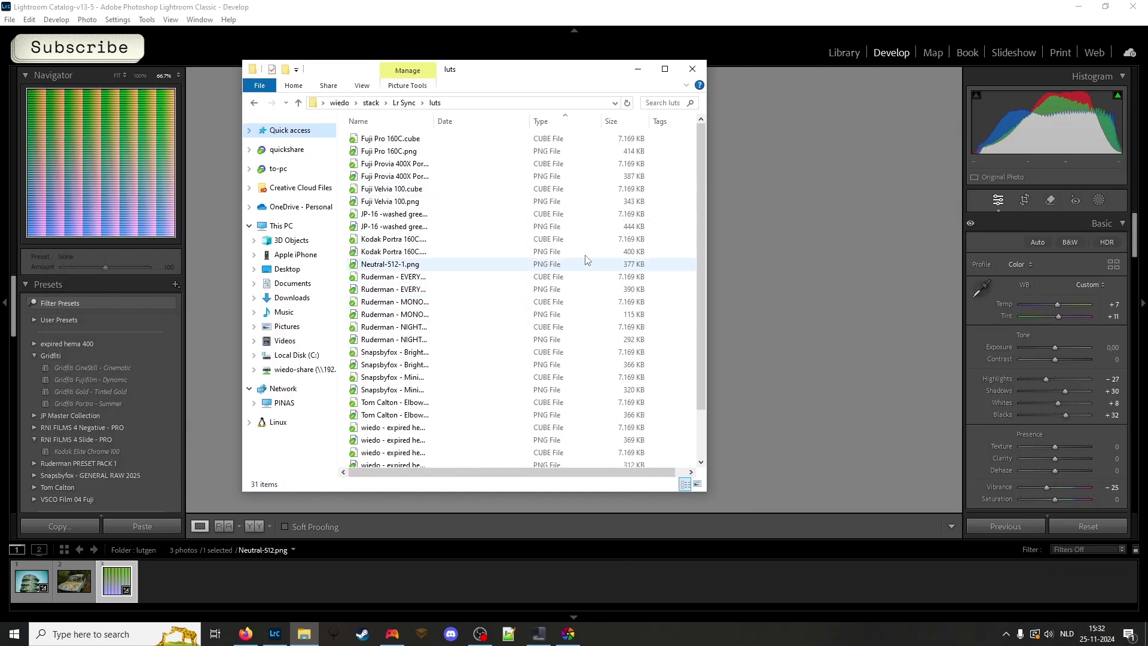
{"action": "scroll", "coordinate": [508, 384], "scroll_direction": "down", "scroll_amount": 1}
{"action": "scroll", "coordinate": [510, 347], "scroll_direction": "up", "scroll_amount": 1}
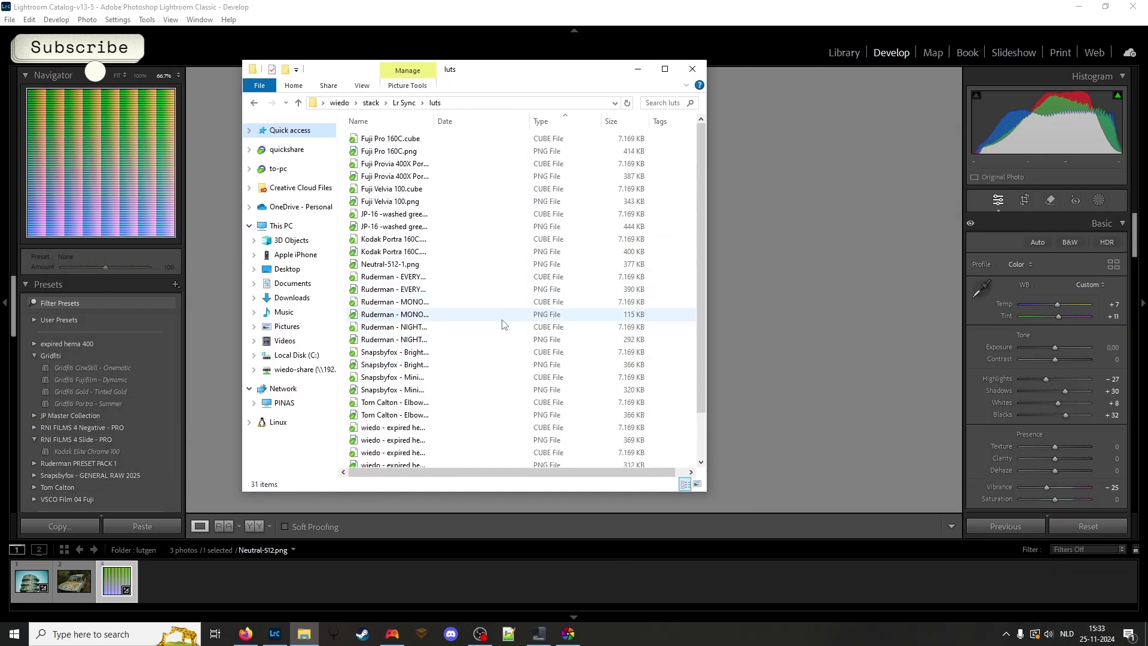
{"action": "scroll", "coordinate": [513, 362], "scroll_direction": "down", "scroll_amount": 1}
{"action": "scroll", "coordinate": [512, 362], "scroll_direction": "up", "scroll_amount": 1}
{"action": "left_click_drag", "start_coordinate": [706, 419], "coordinate": [817, 414]}
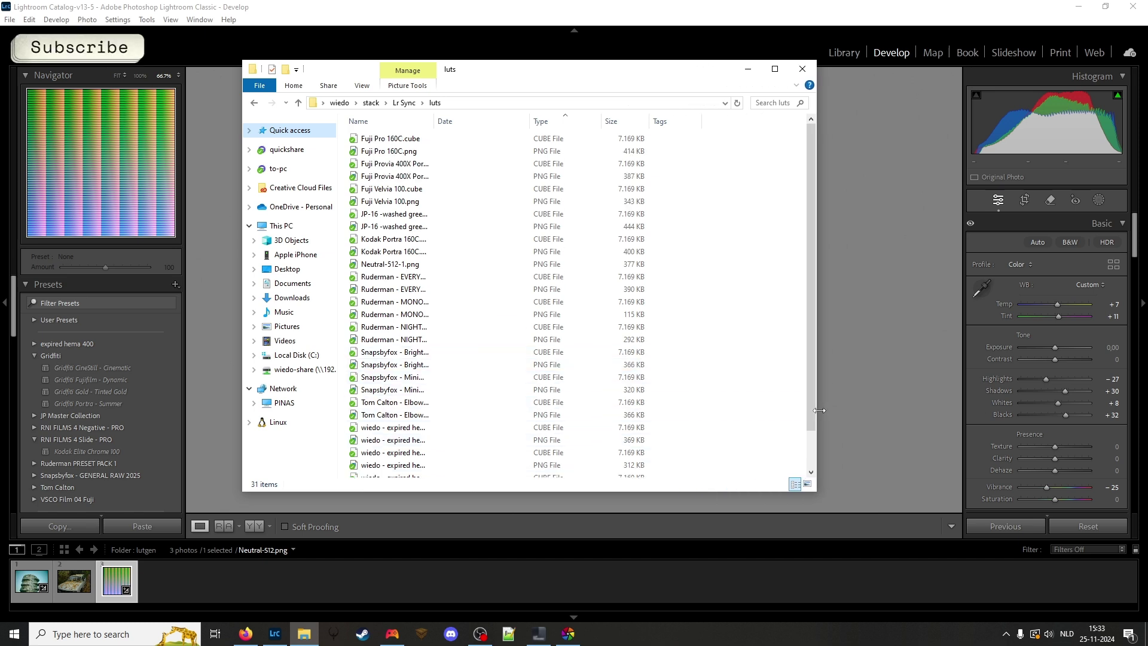
{"action": "left_click", "coordinate": [458, 122]}
{"action": "left_click", "coordinate": [385, 141]}
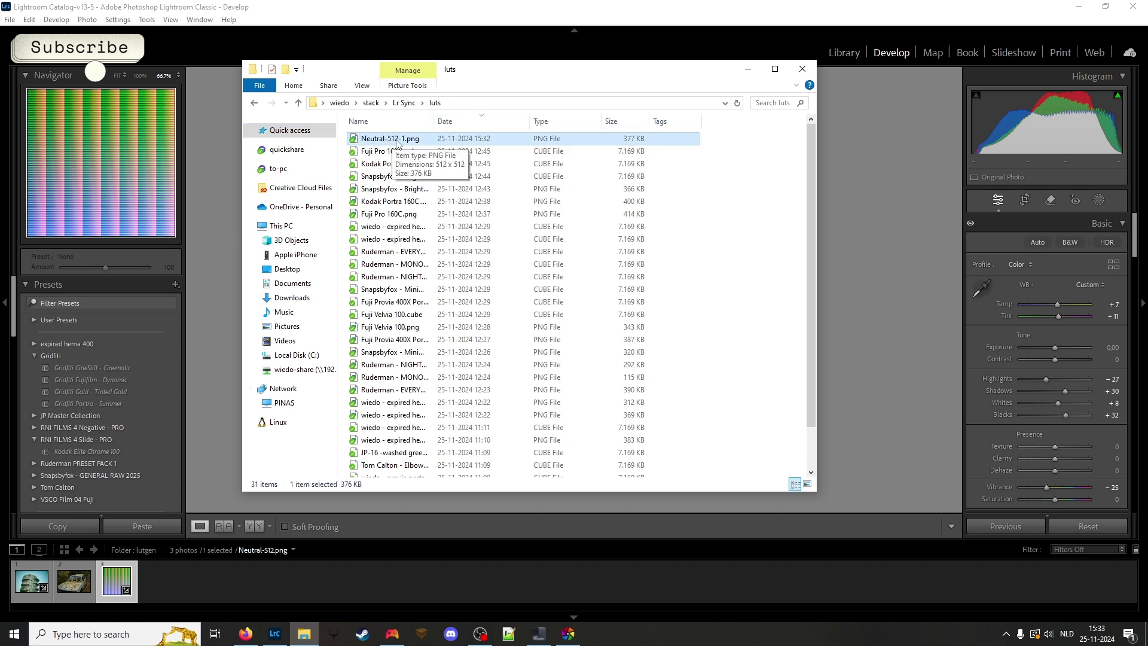
{"action": "key", "text": "F2"}
Switch back to Lightroom, select the tower photo and copy the name of the Gridfiti Fujifilm - Dynamic preset without renaming it.
{"action": "left_click", "coordinate": [215, 354]}
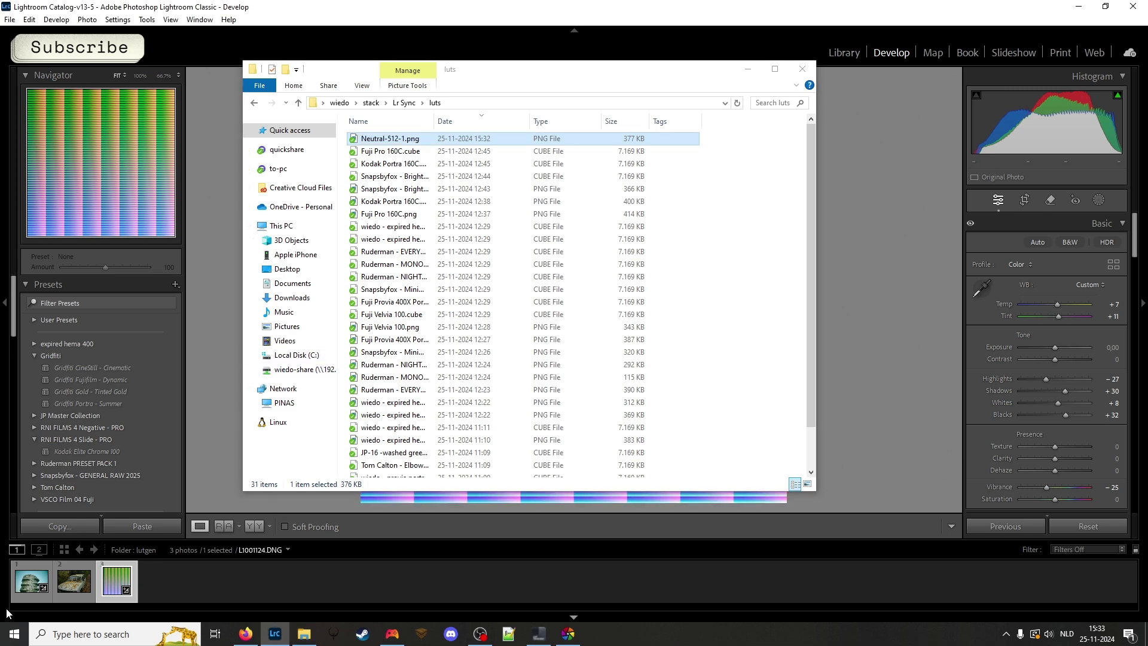
{"action": "left_click", "coordinate": [31, 580]}
{"action": "left_click", "coordinate": [92, 379]}
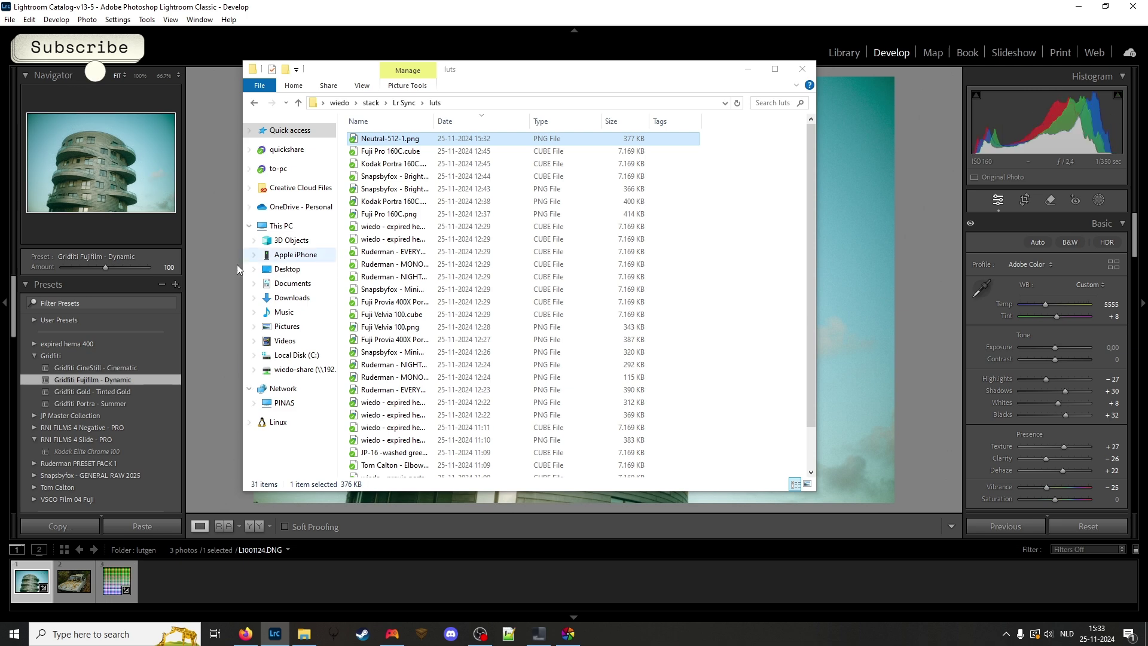
{"action": "left_click", "coordinate": [747, 68]}
{"action": "right_click", "coordinate": [80, 379]}
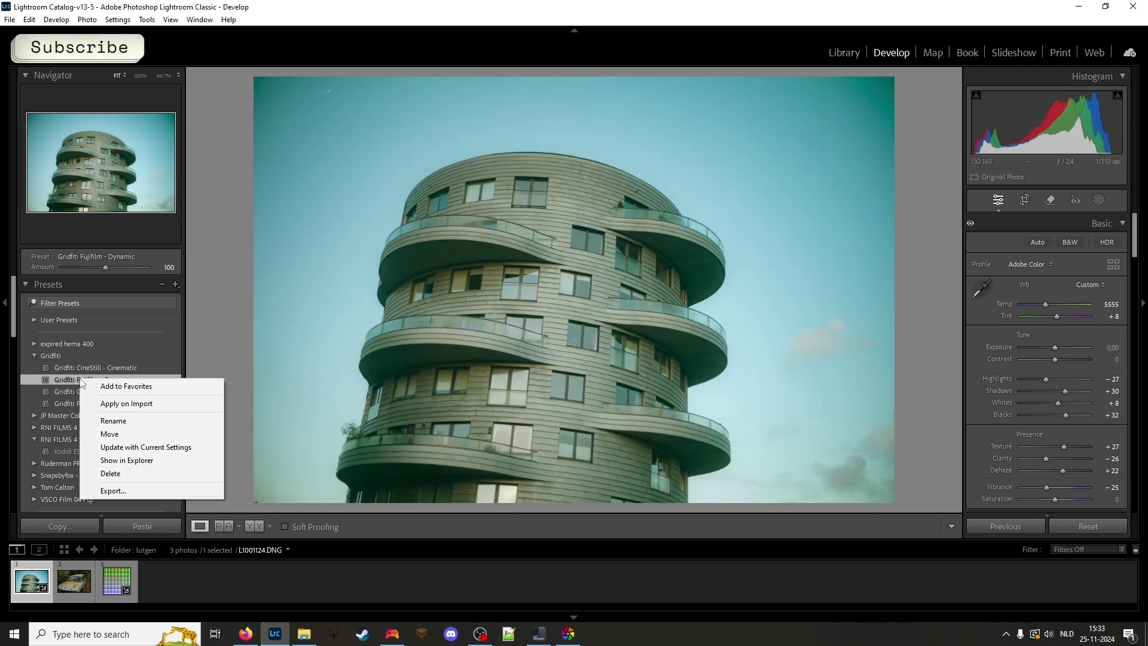
{"action": "left_click", "coordinate": [127, 421]}
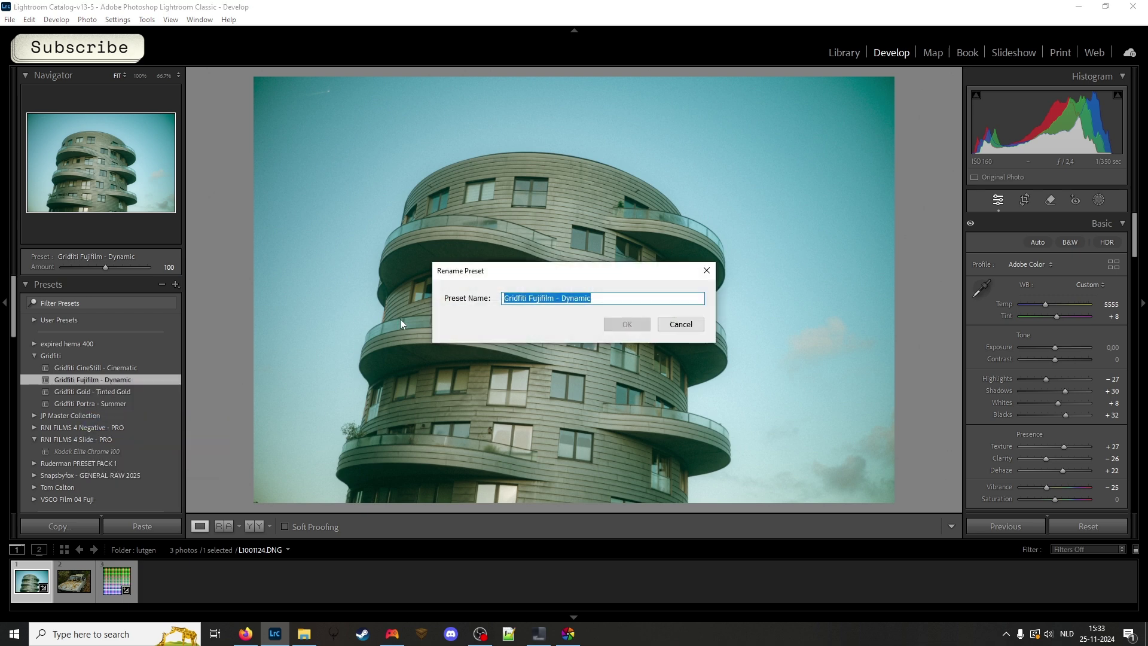
{"action": "left_click", "coordinate": [682, 324]}
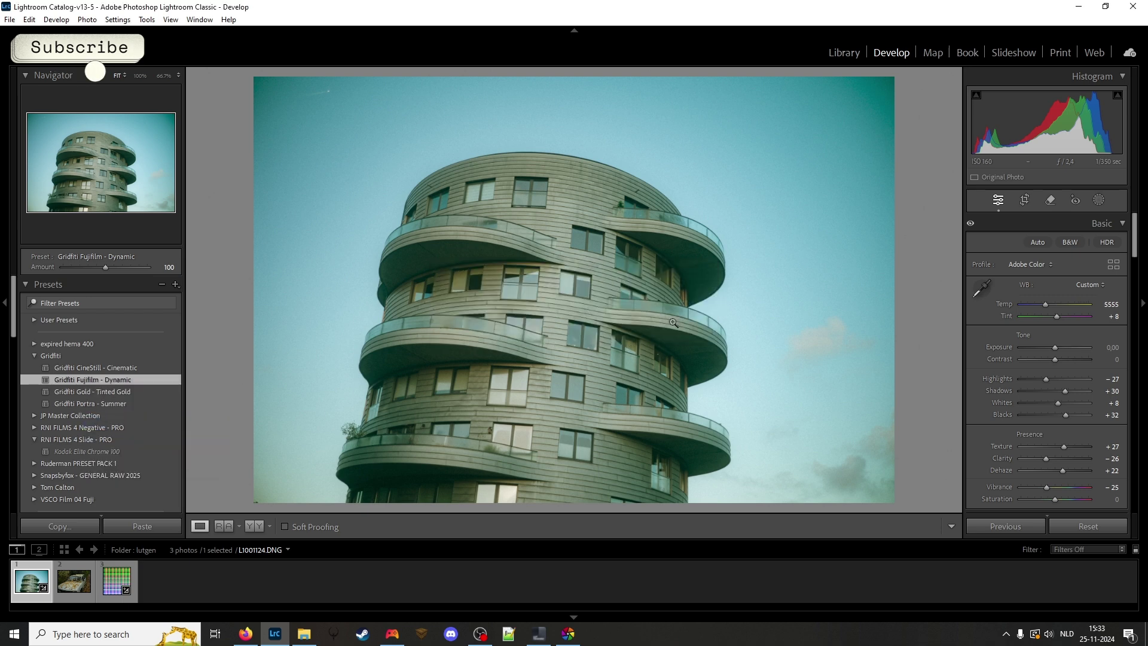
Rename Neutral-512-1.png in the luts folder to Gridfiti Fujifilm - Dynamic.png and widen the name column to fit.
{"action": "left_click", "coordinate": [305, 634]}
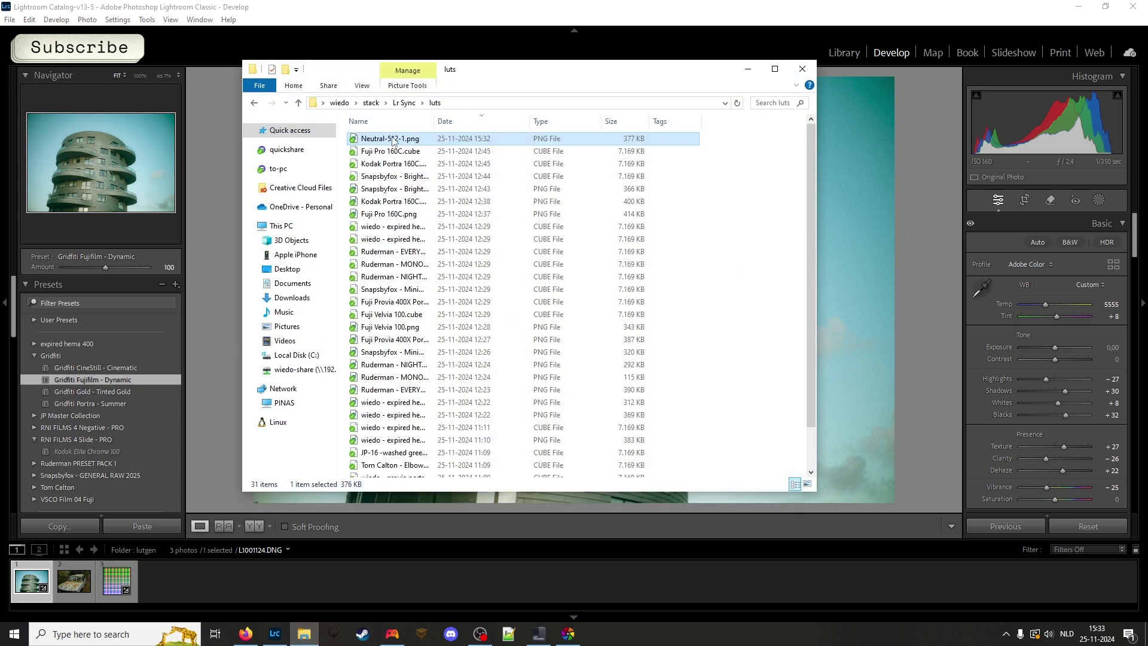
{"action": "left_click", "coordinate": [392, 139]}
{"action": "type", "text": "Gridfiti Fujifilm - Dynamic"}
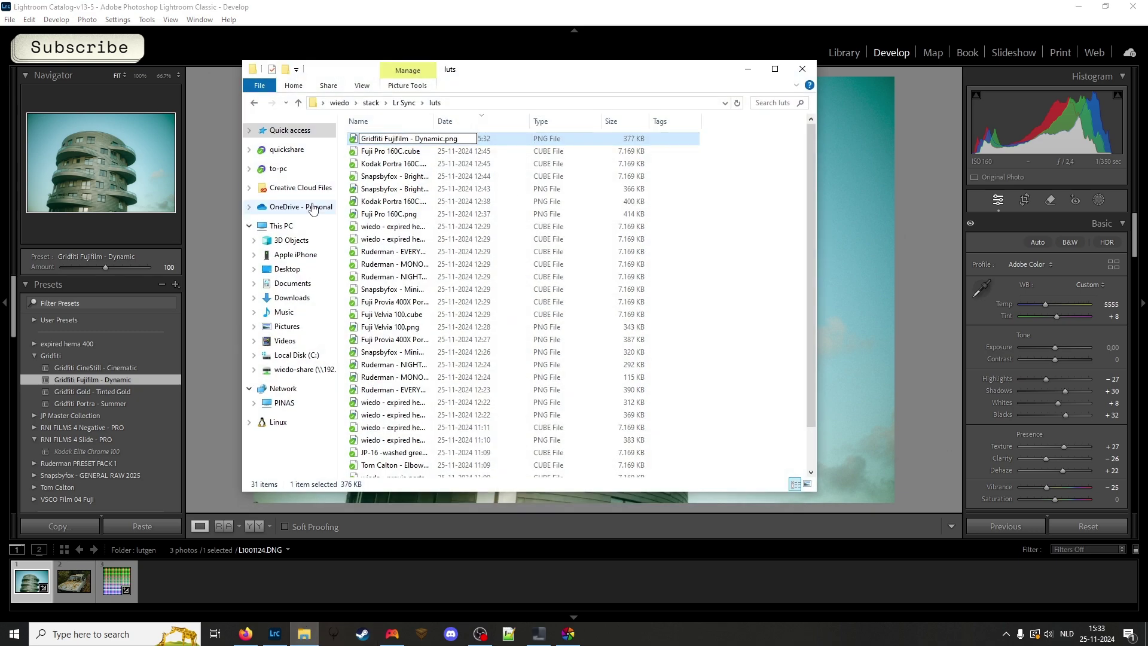
{"action": "key", "text": "Return"}
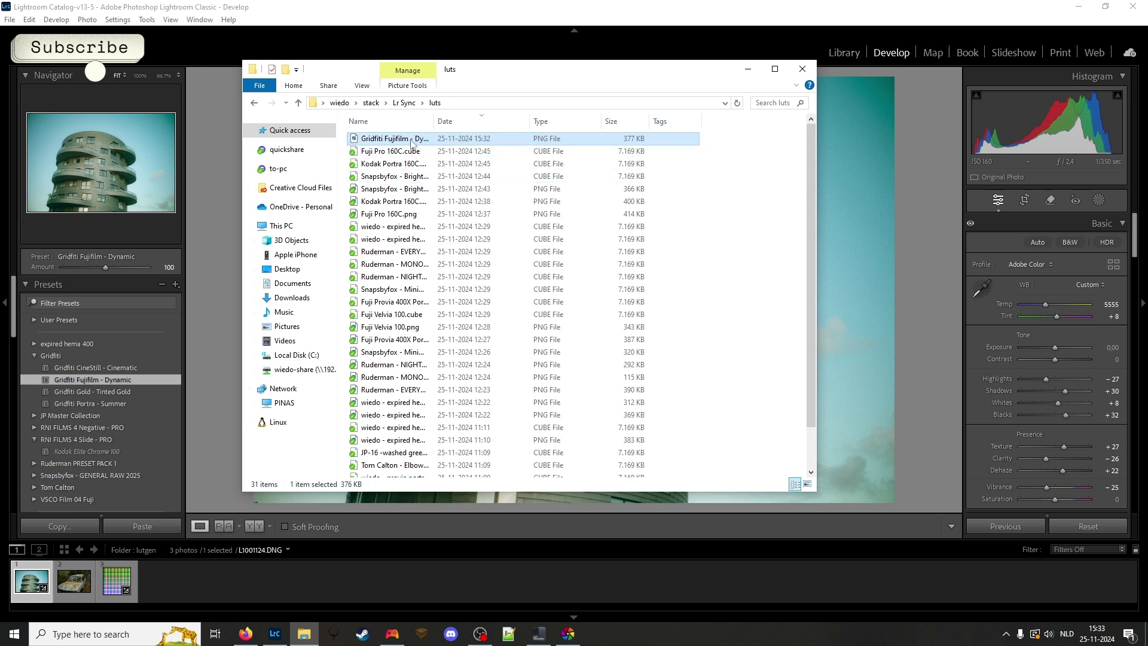
{"action": "left_click_drag", "start_coordinate": [435, 115], "coordinate": [506, 115]}
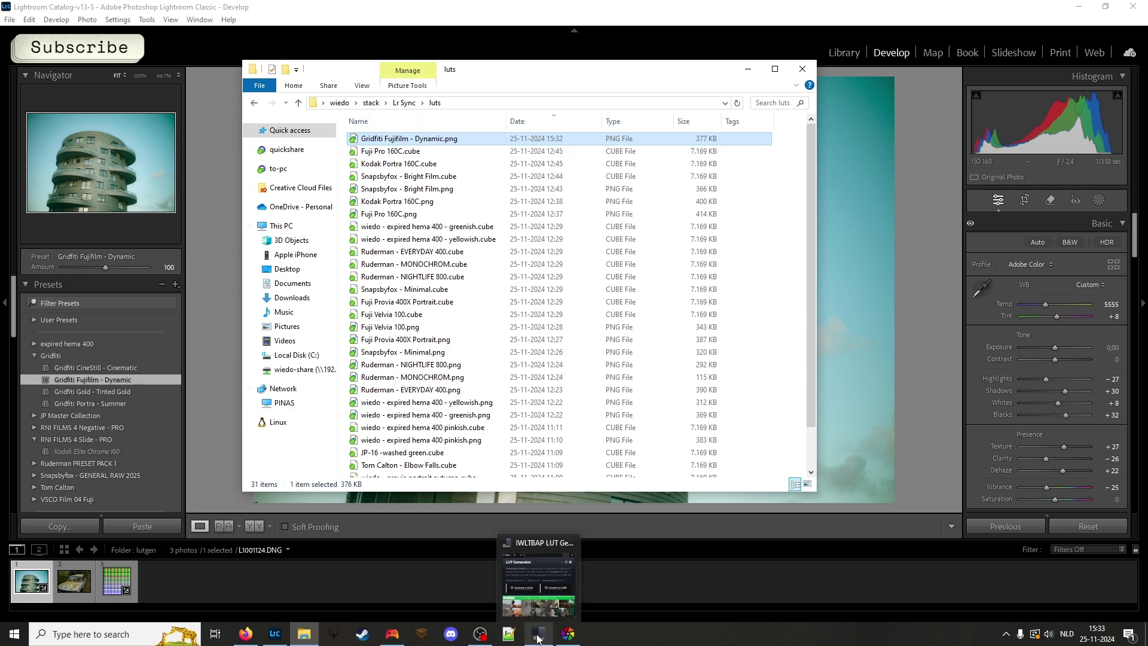
Convert Gridfiti Fujifilm - Dynamic.png from the luts folder to CUBE with LUT Generator and select the resulting .cube file in File Explorer.
{"action": "left_click", "coordinate": [538, 574]}
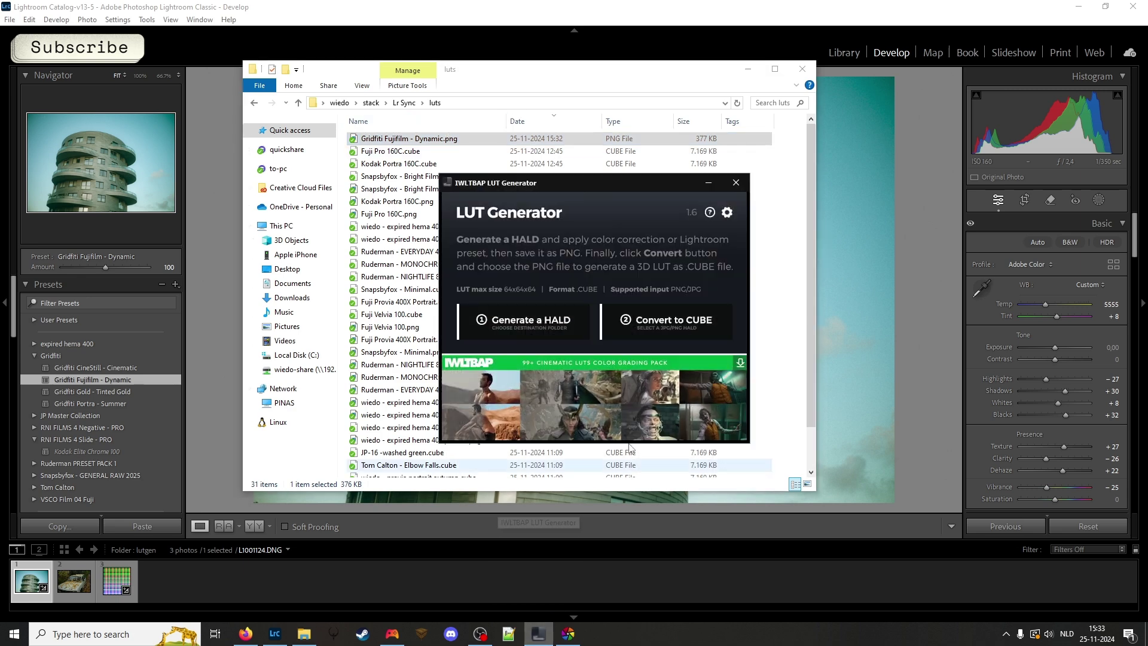
{"action": "left_click", "coordinate": [650, 326]}
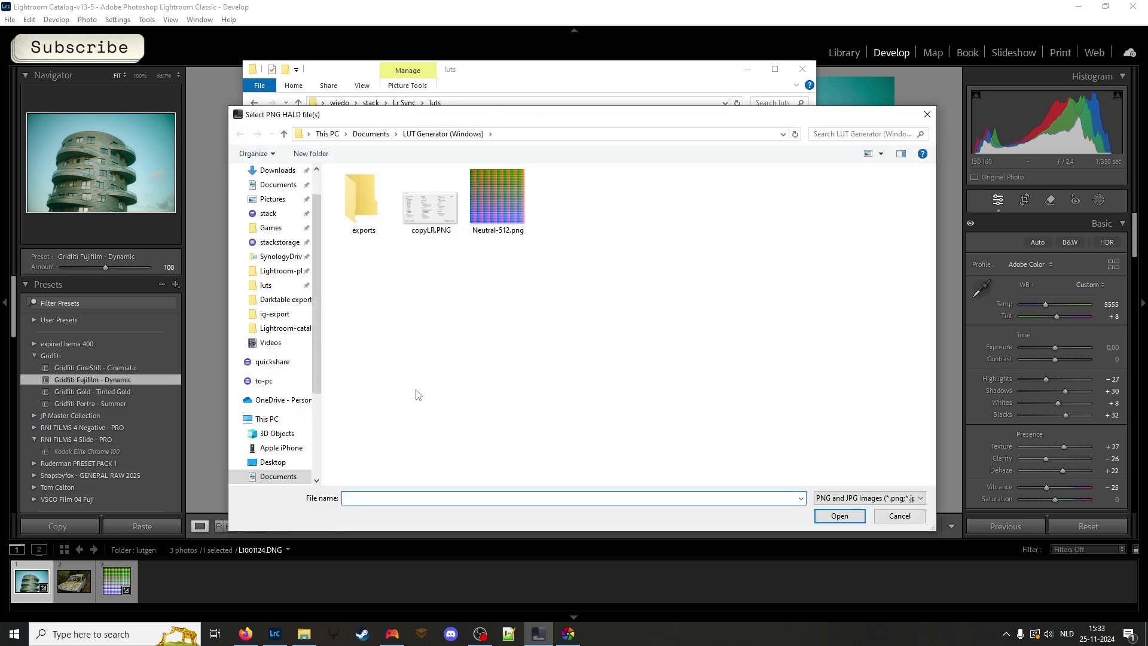
{"action": "left_click", "coordinate": [266, 286]}
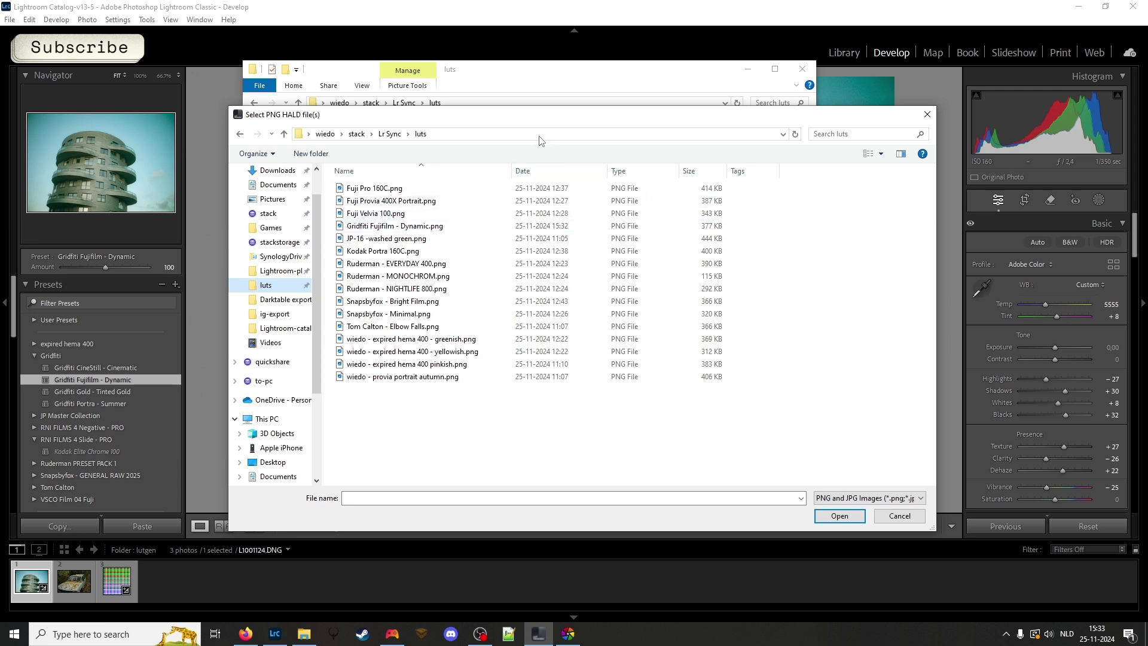
{"action": "left_click", "coordinate": [372, 229]}
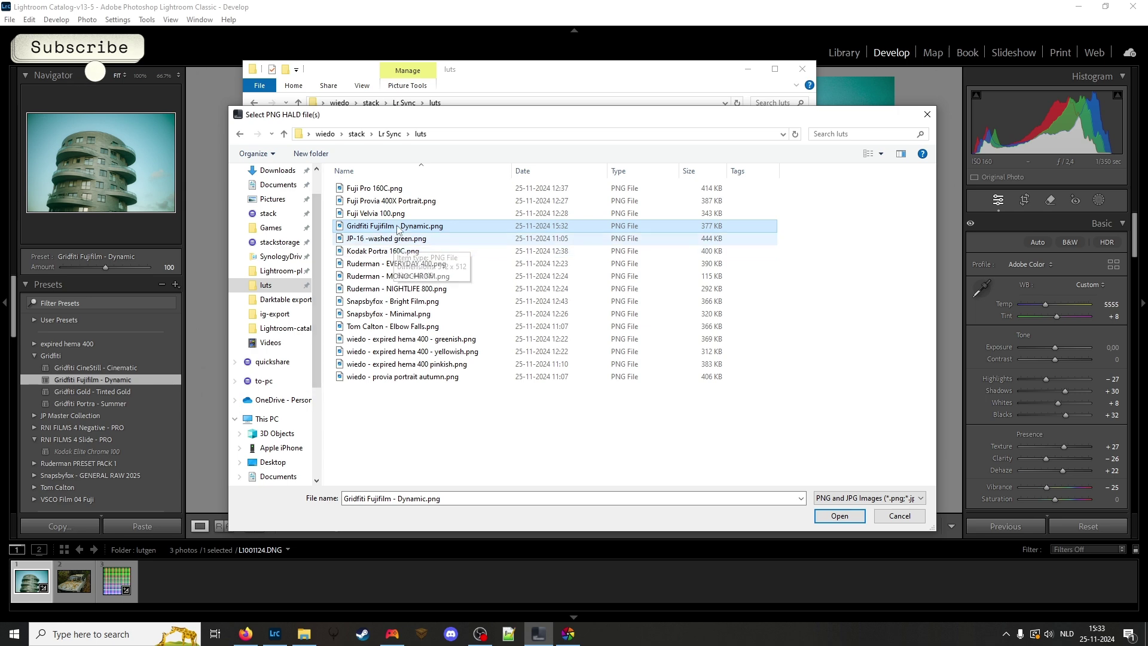
{"action": "left_click", "coordinate": [839, 516]}
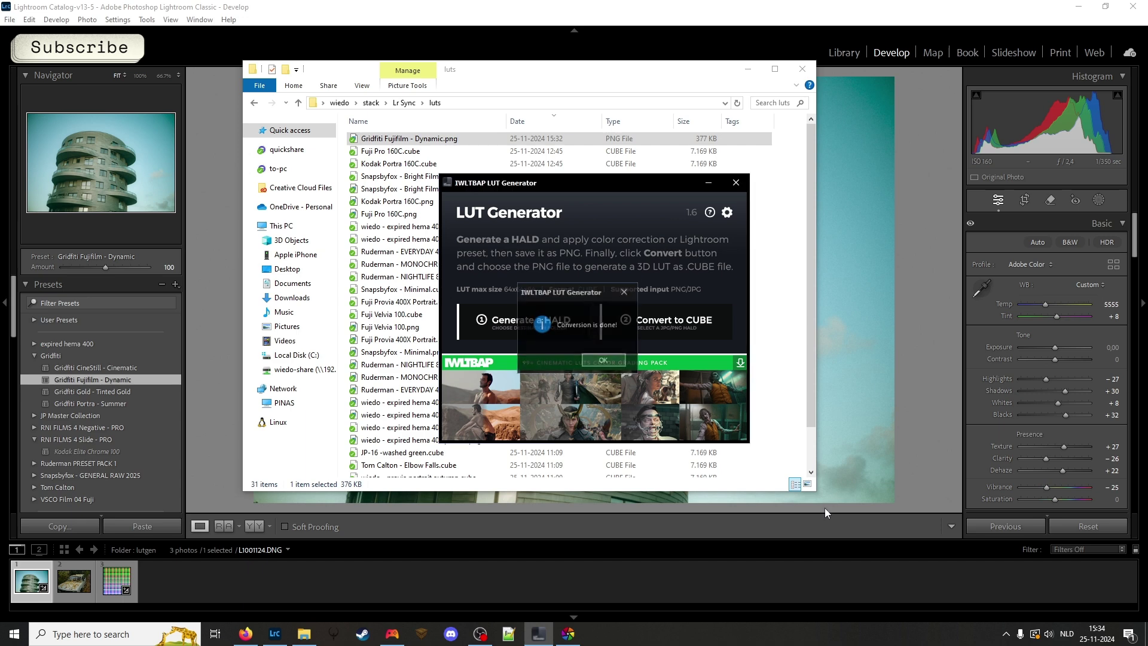
{"action": "left_click", "coordinate": [605, 359]}
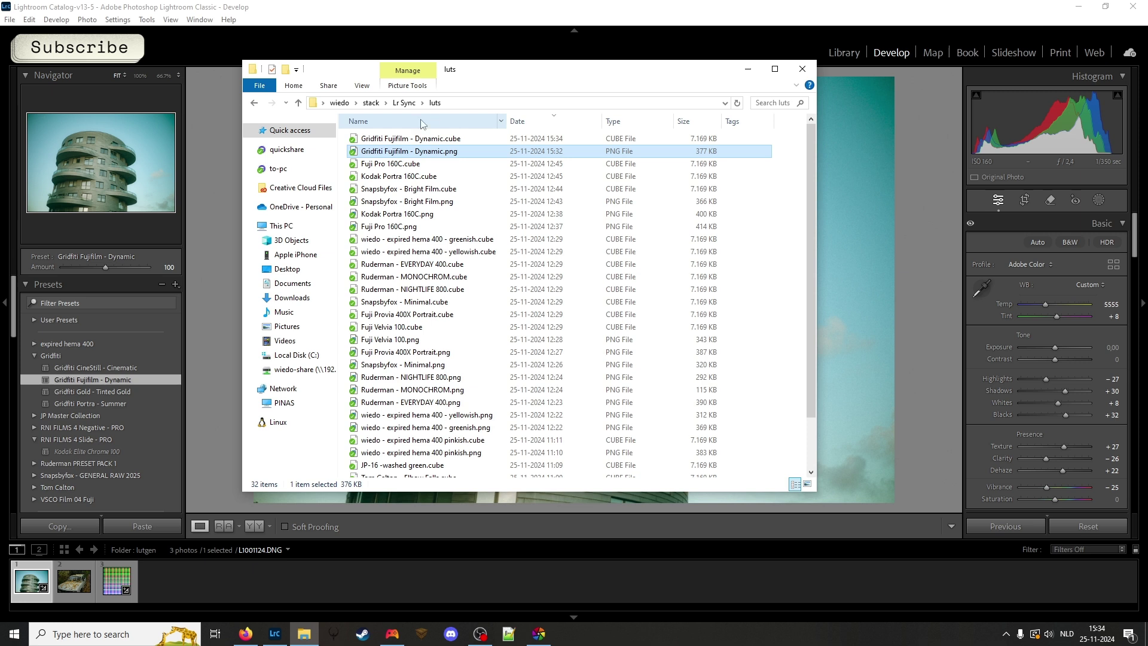
{"action": "left_click", "coordinate": [415, 140]}
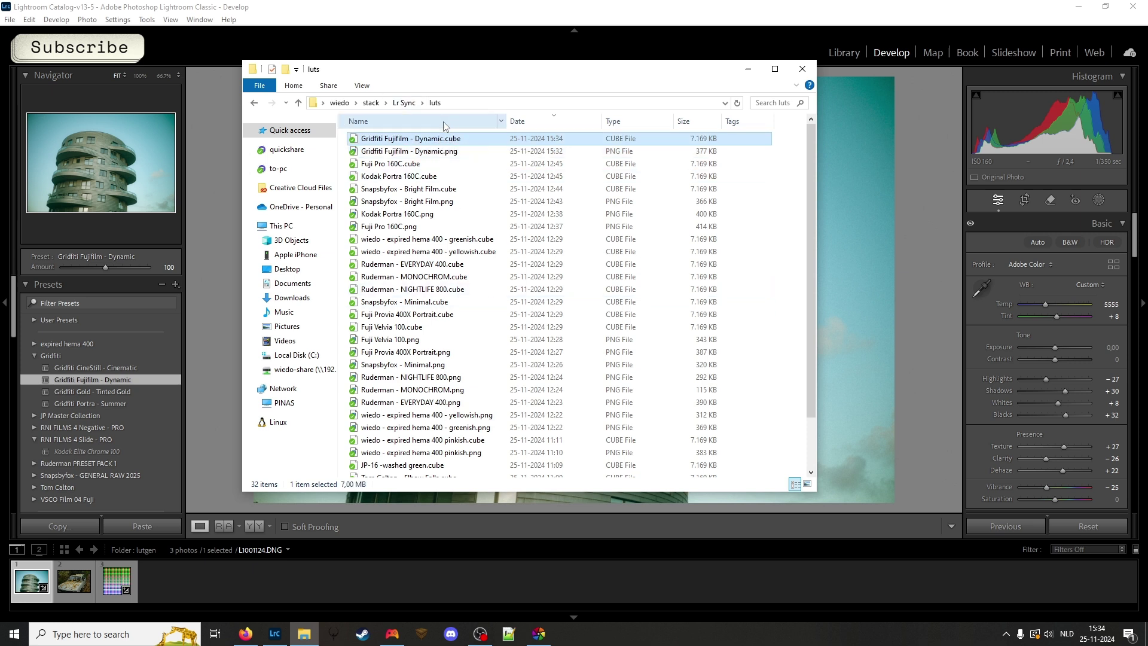
{"action": "left_click_drag", "start_coordinate": [506, 122], "coordinate": [516, 122]}
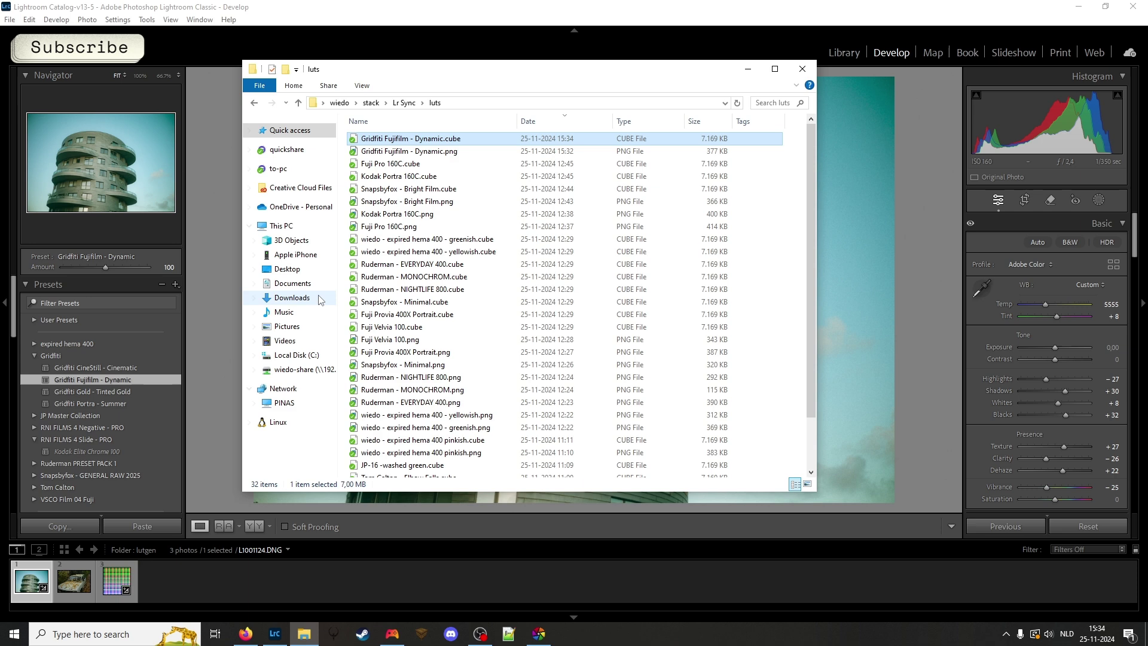
Switch to darktable and check the LUT 3D root folder in the processing preferences.
{"action": "mouse_move", "coordinate": [534, 640]}
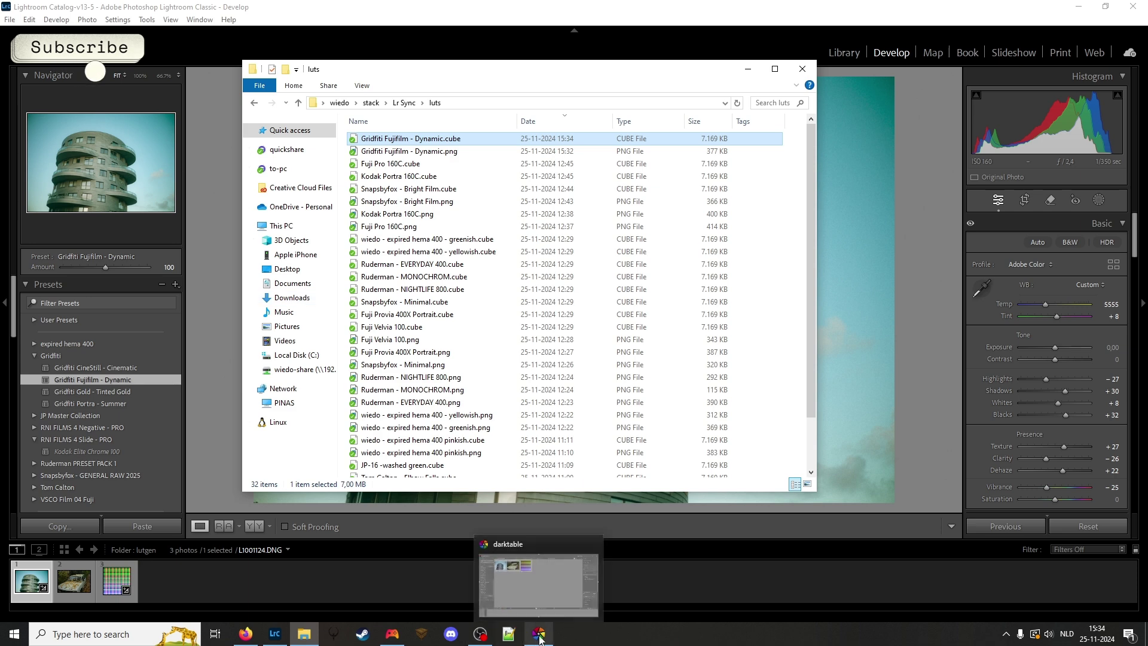
{"action": "left_click", "coordinate": [539, 638]}
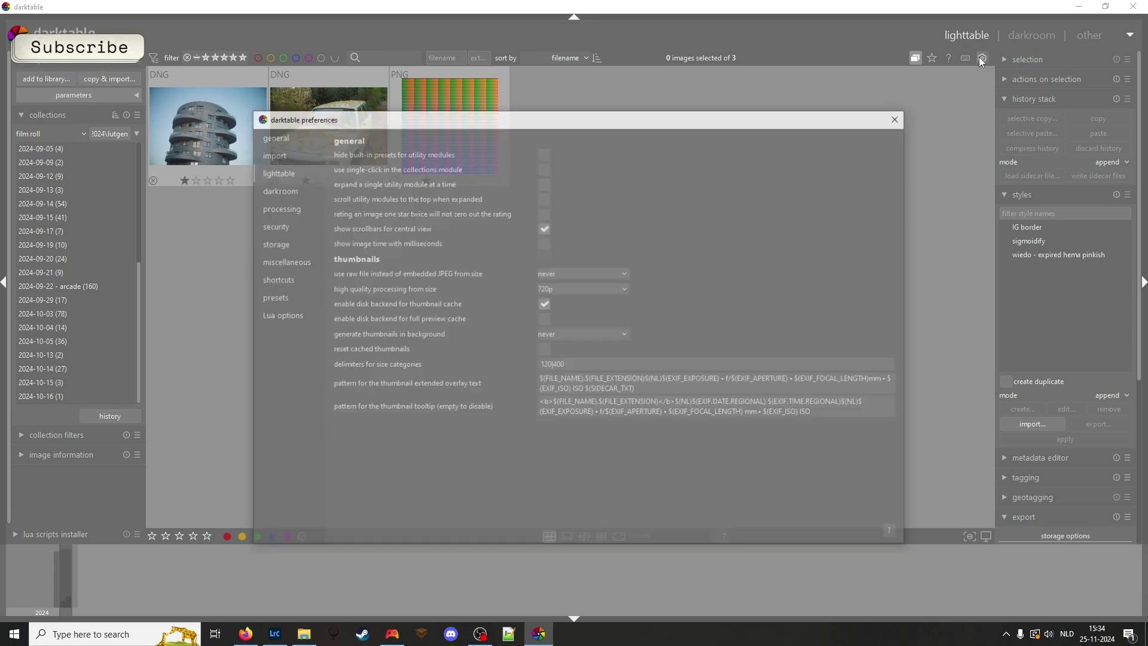
{"action": "left_click", "coordinate": [983, 58]}
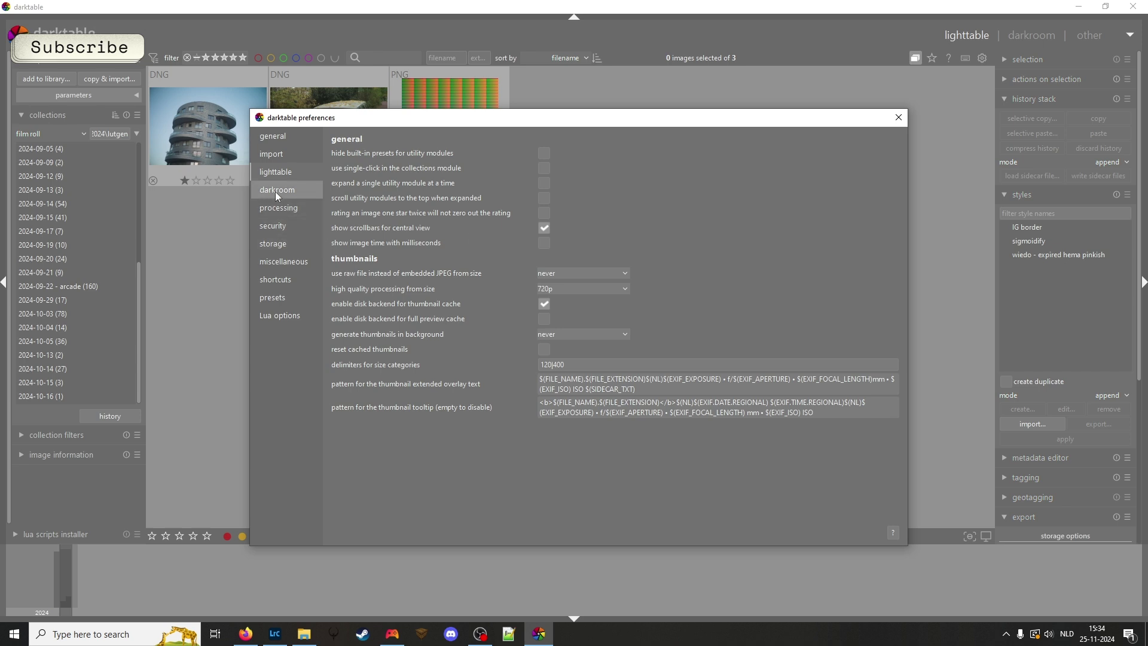
{"action": "left_click", "coordinate": [289, 208]}
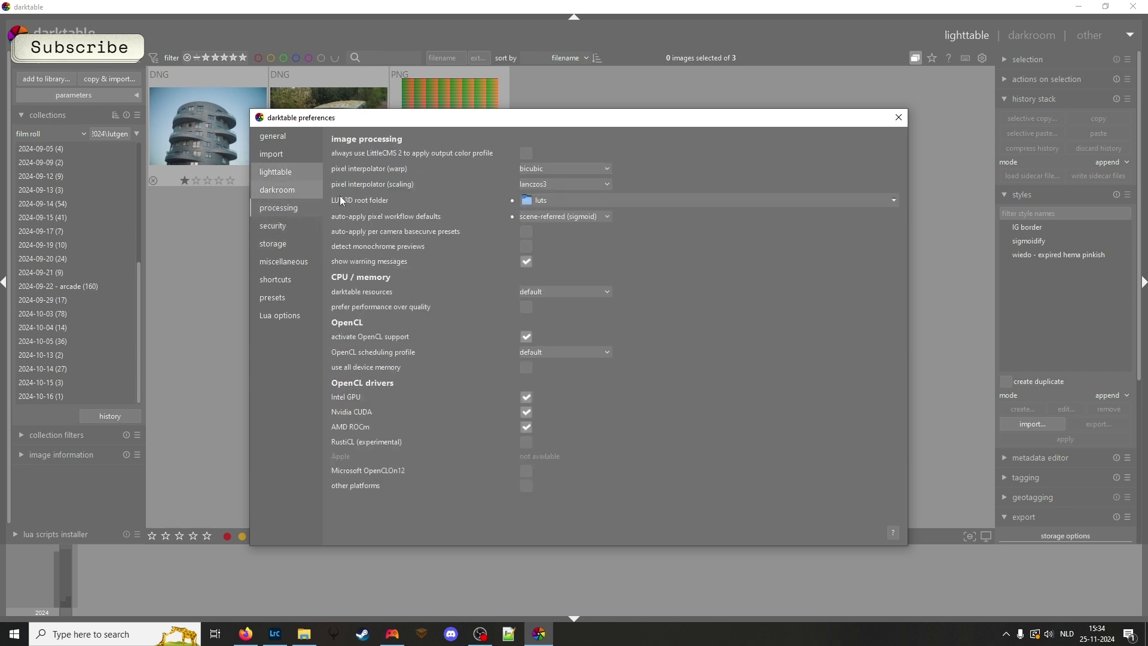
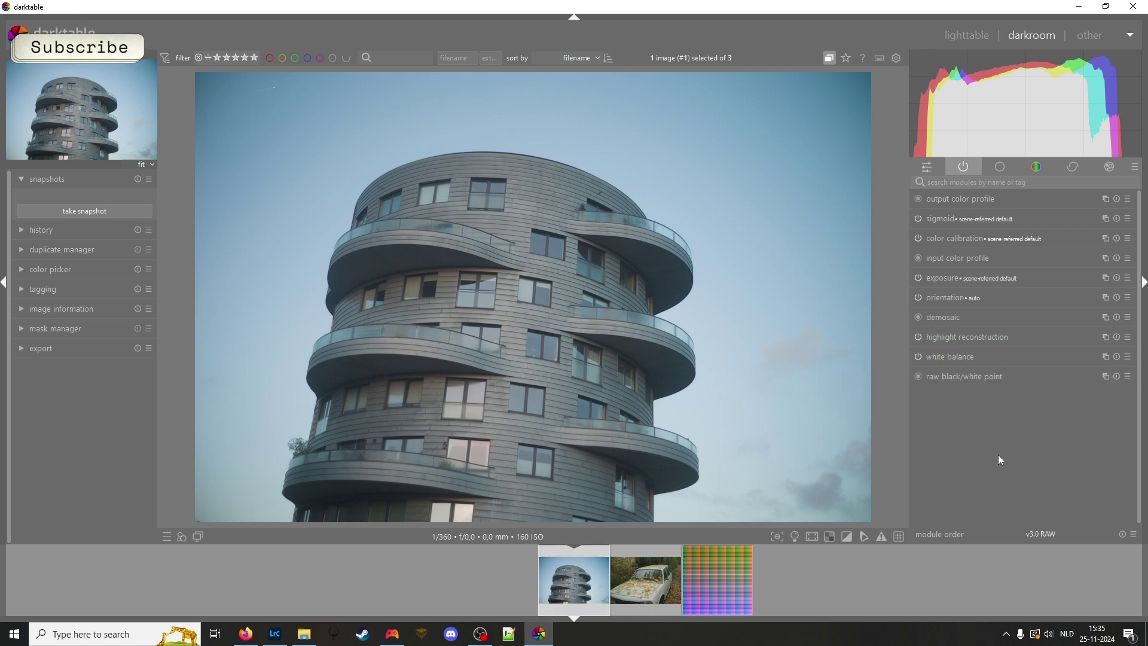
{"action": "left_click", "coordinate": [928, 168]}
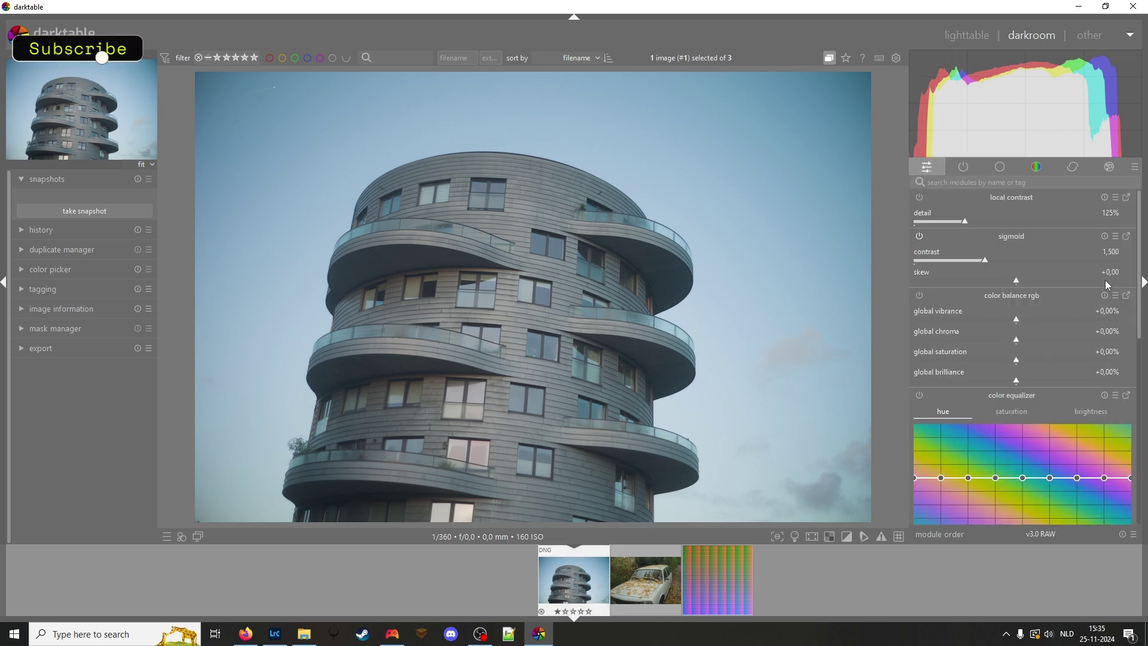
{"action": "mouse_move", "coordinate": [1141, 260]}
{"action": "left_mouse_down"}
{"action": "mouse_move", "coordinate": [1146, 448]}
{"action": "mouse_move", "coordinate": [1140, 266]}
{"action": "left_mouse_up"}
{"action": "left_click", "coordinate": [964, 167]}
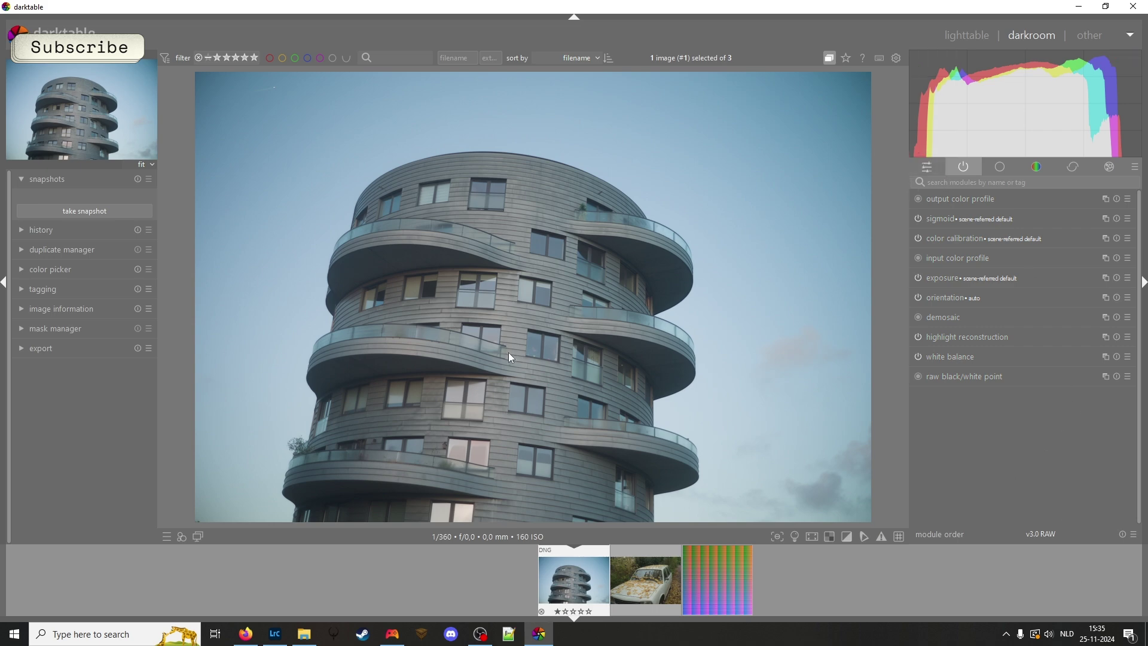
Find and enable the LUT 3D module on the tower photo, load Gridfiti Fujifilm - Dynamic.cube into it and show the active modules.
{"action": "left_click", "coordinate": [972, 183]}
{"action": "type", "text": "lut"}
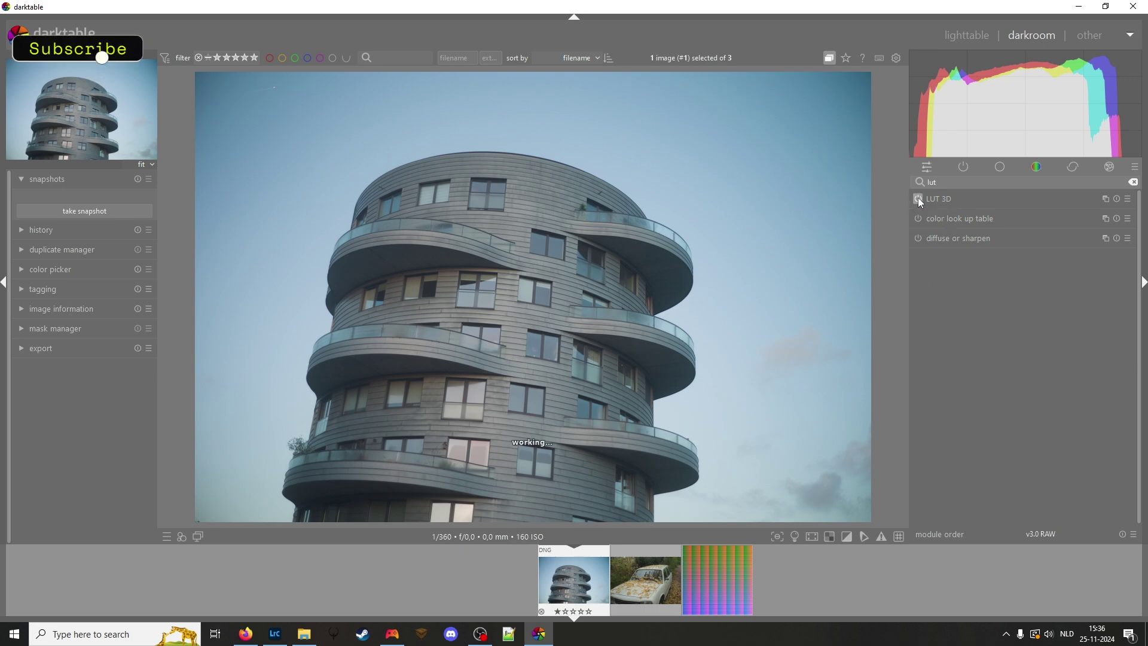
{"action": "left_click", "coordinate": [954, 196]}
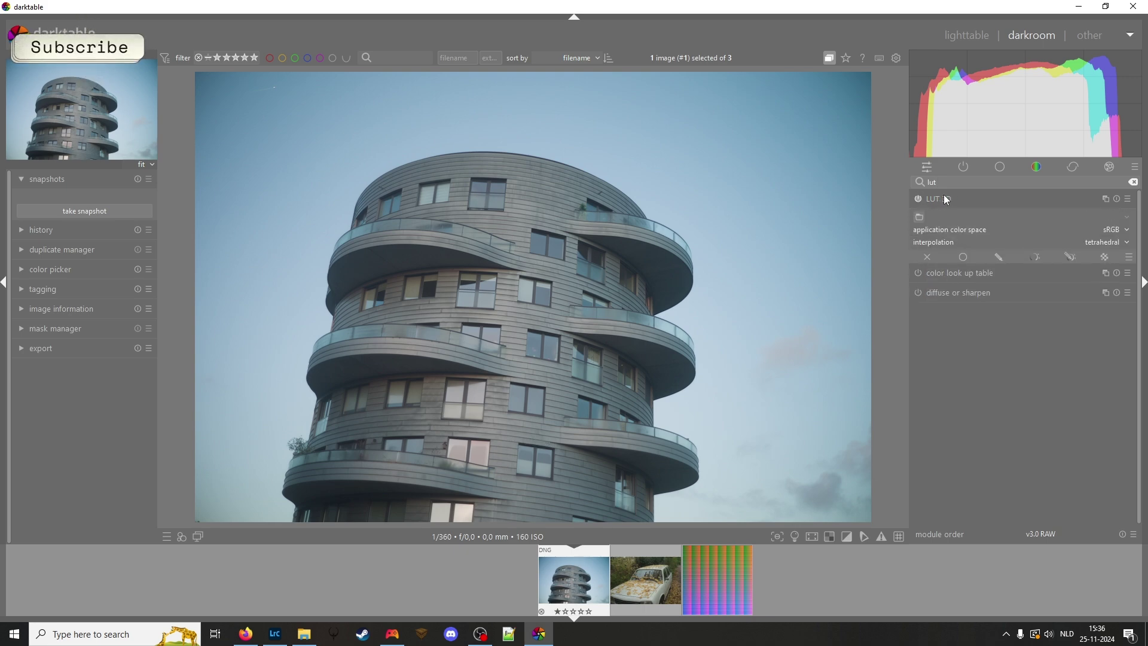
{"action": "left_click", "coordinate": [920, 218]}
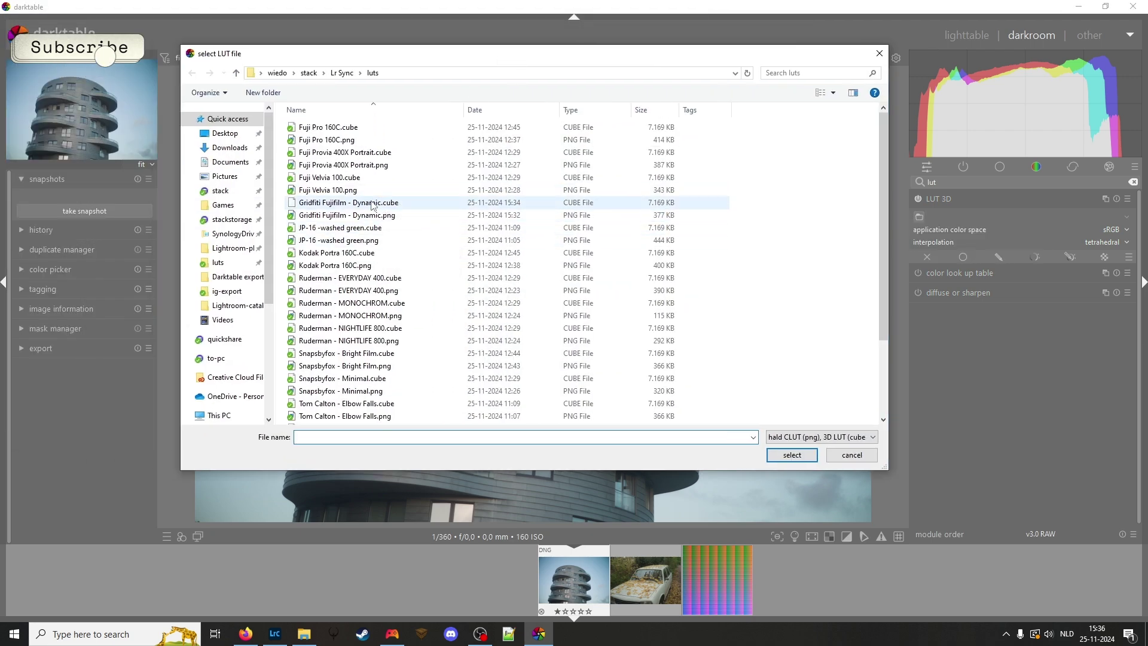
{"action": "left_click", "coordinate": [302, 204]}
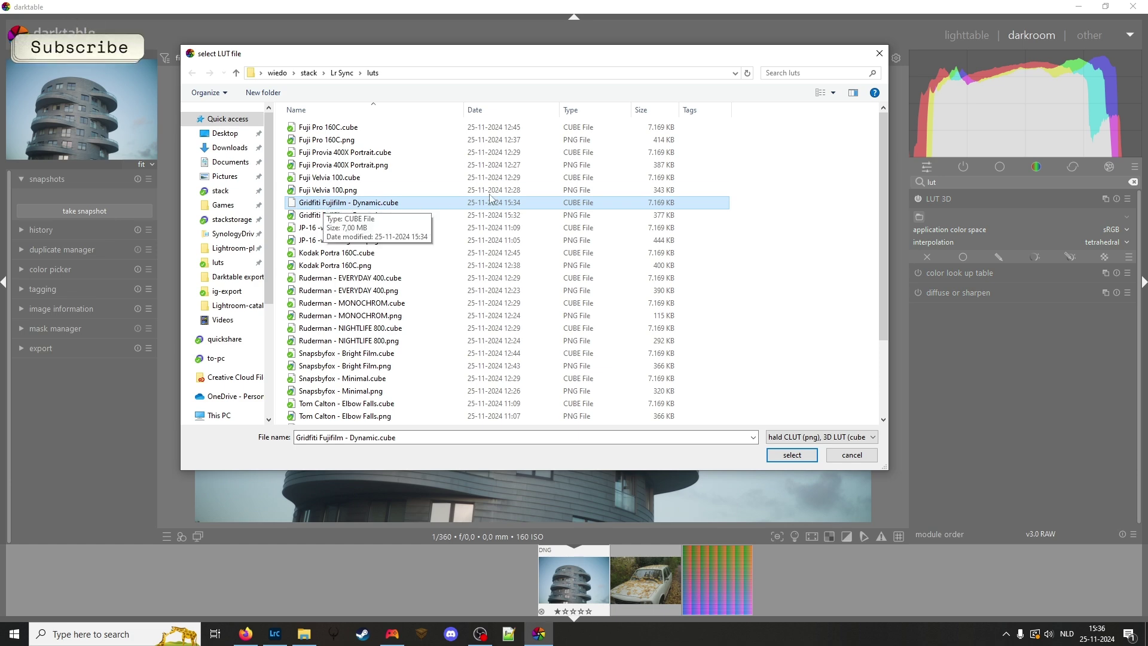
{"action": "left_click", "coordinate": [801, 455]}
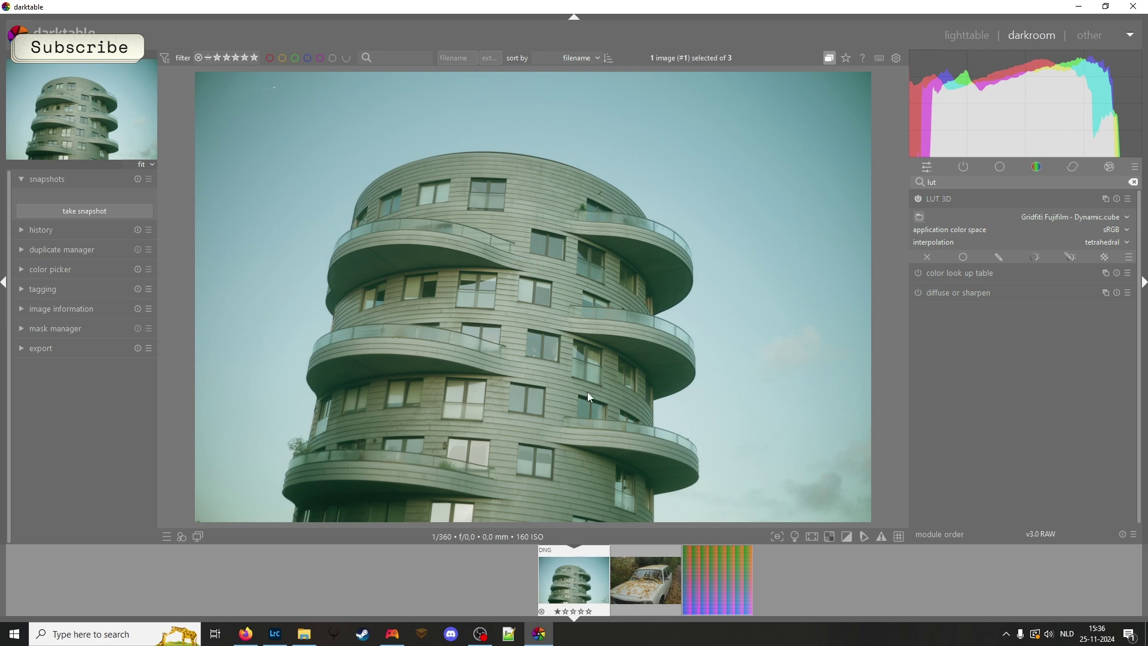
{"action": "left_click", "coordinate": [958, 166]}
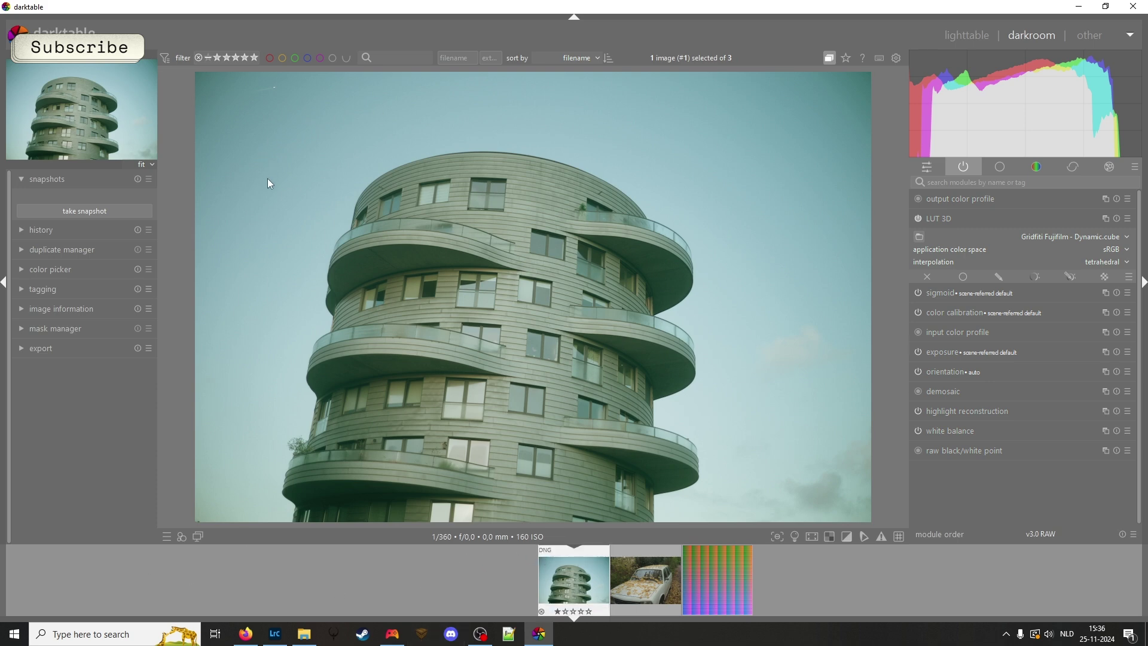
Switch to Lightroom Classic and examine the tower photo's grain up close together with the preset's Grain settings.
{"action": "left_click", "coordinate": [277, 635]}
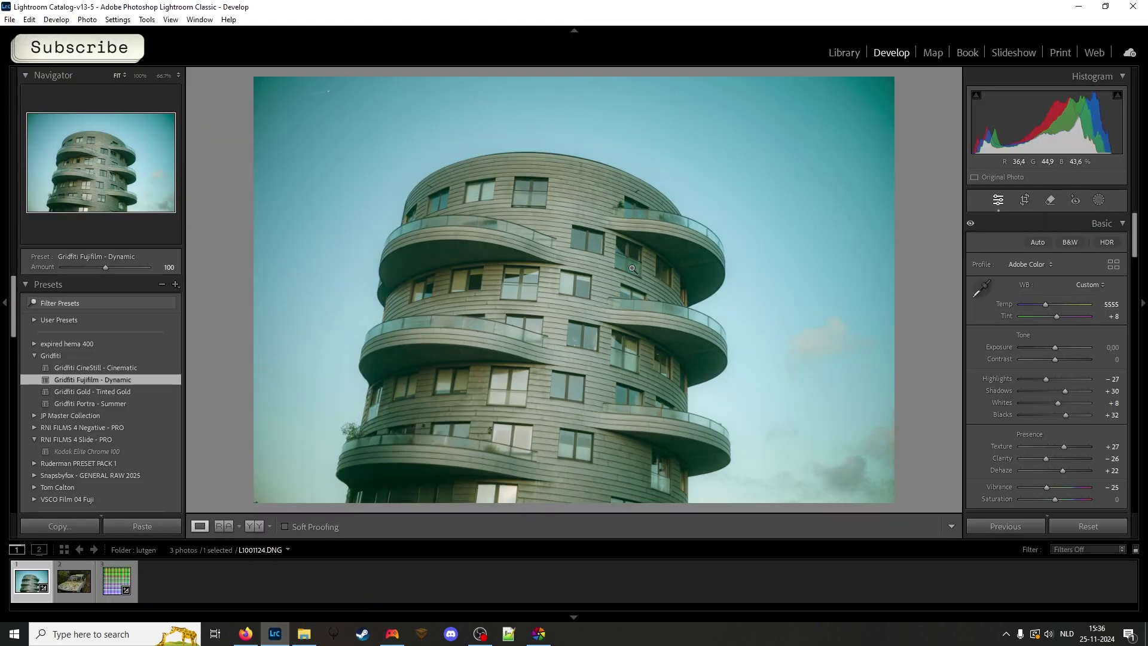
{"action": "left_click", "coordinate": [606, 277]}
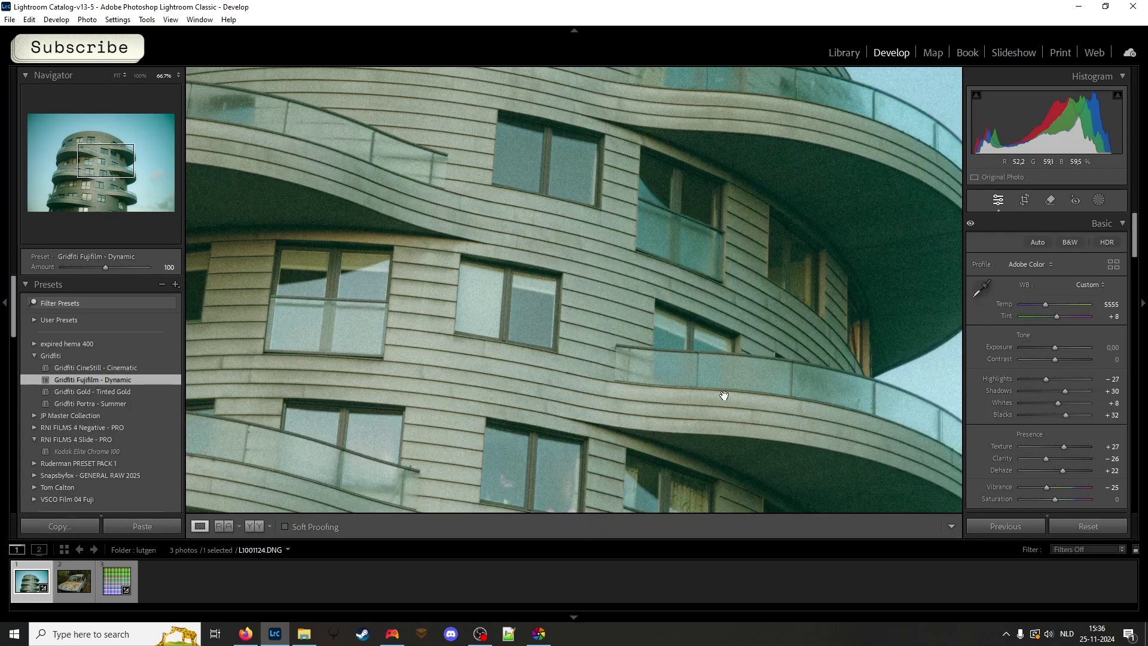
{"action": "left_click", "coordinate": [688, 295]}
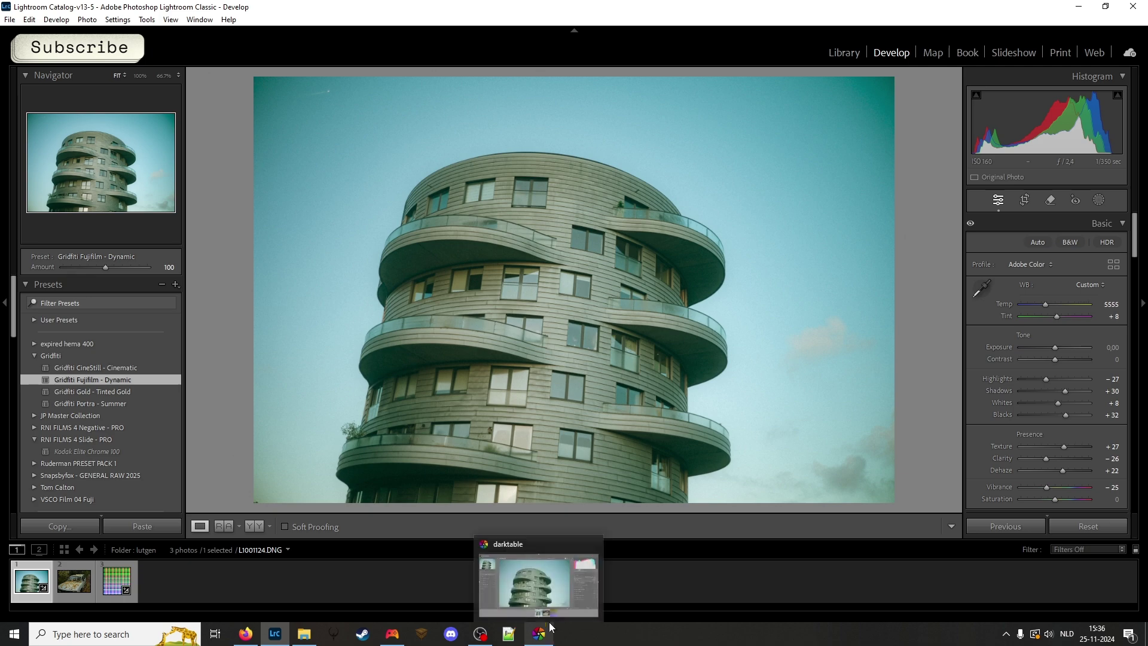
{"action": "left_click", "coordinate": [614, 291]}
{"action": "left_click_drag", "start_coordinate": [597, 274], "coordinate": [504, 325]}
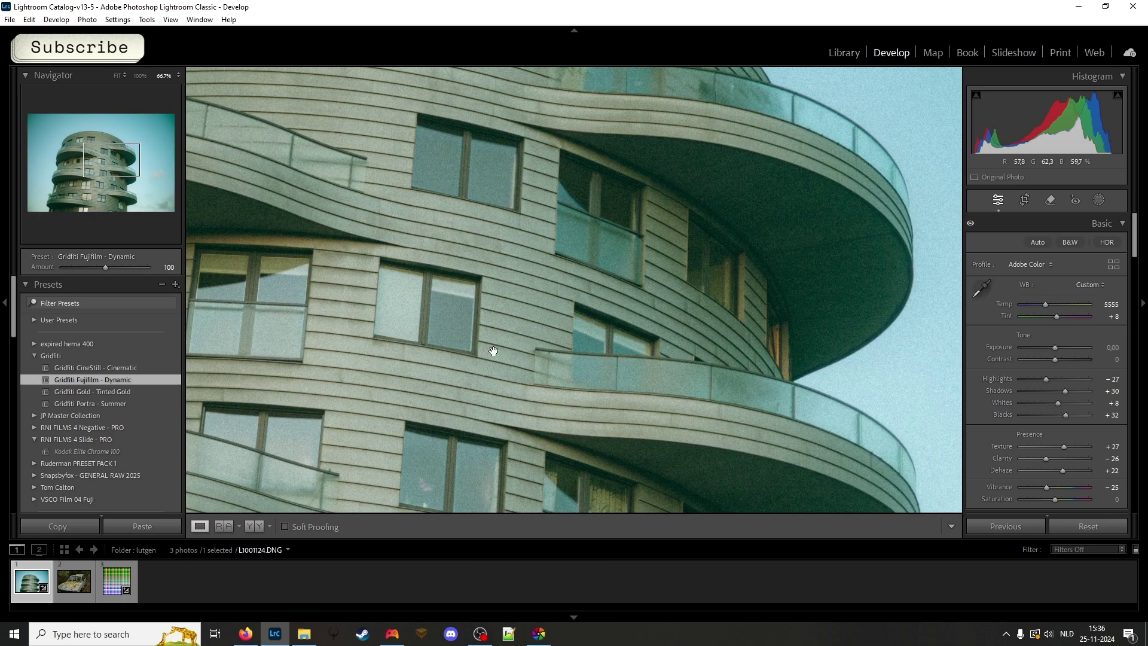
{"action": "left_click_drag", "start_coordinate": [1133, 220], "coordinate": [1133, 448]}
{"action": "scroll", "coordinate": [1046, 365], "scroll_direction": "down", "scroll_amount": 4}
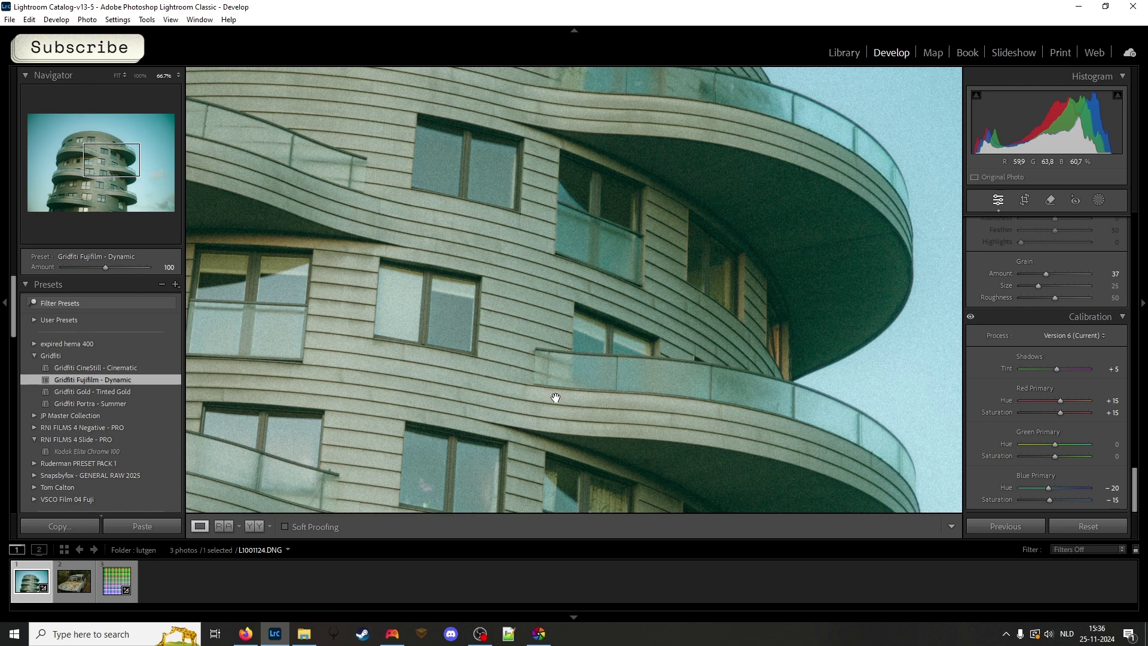
Switch to darktable, find the grain module and enable it on the tower photo.
{"action": "left_click", "coordinate": [539, 635]}
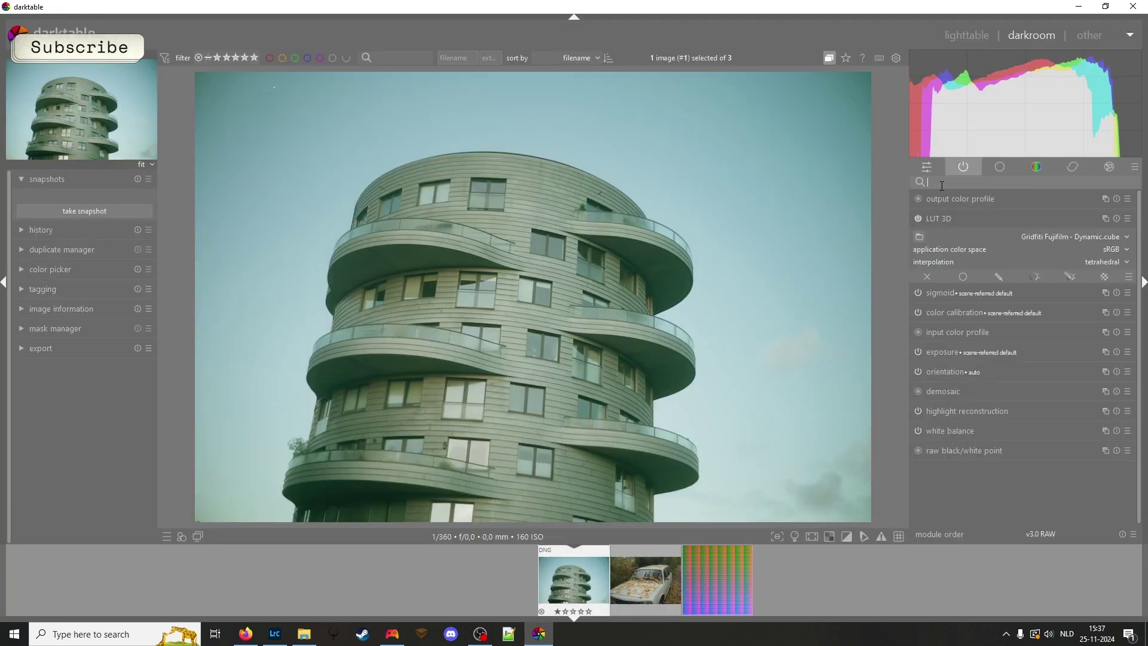
{"action": "type", "text": "grai"}
{"action": "key", "text": "BackSpace"}
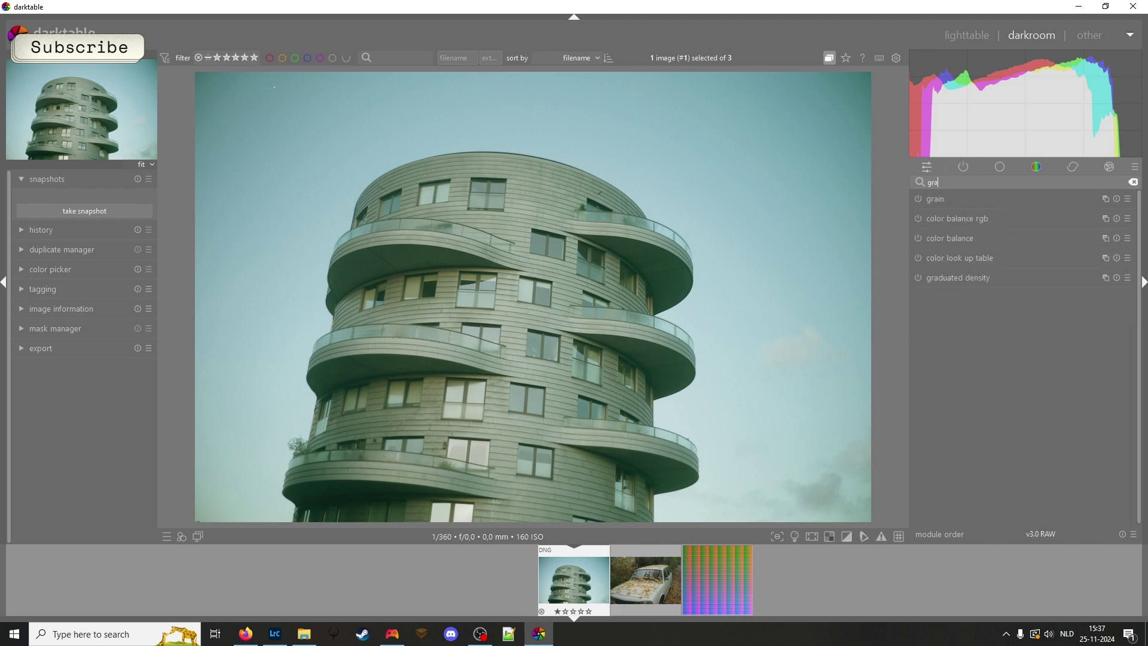
{"action": "type", "text": "in"}
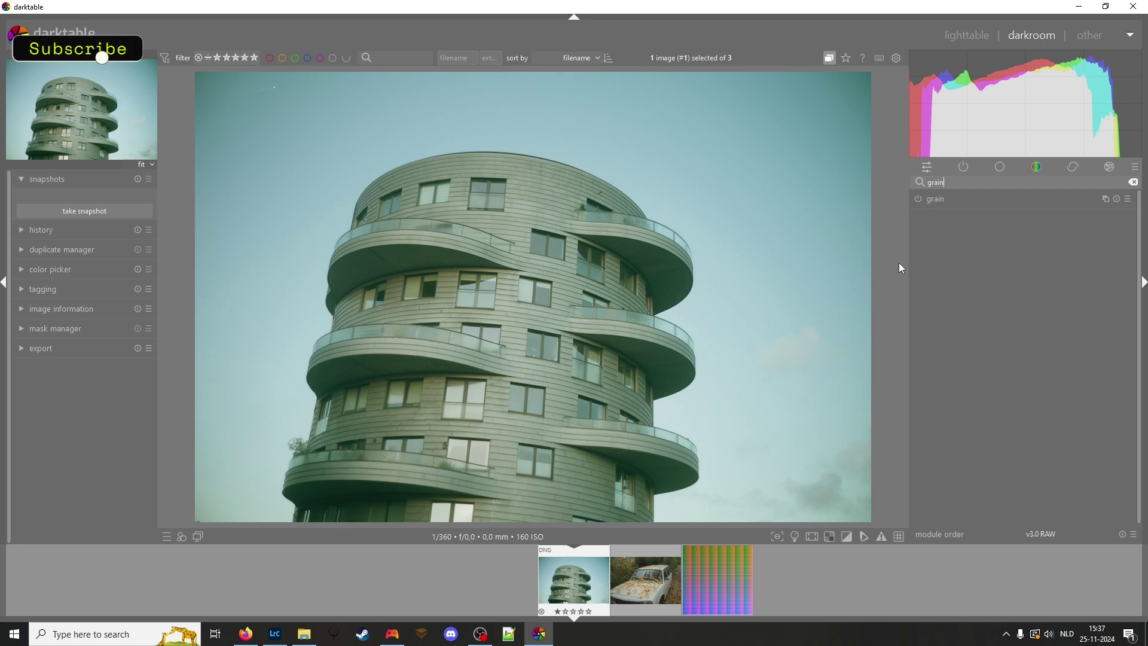
{"action": "left_click", "coordinate": [934, 201]}
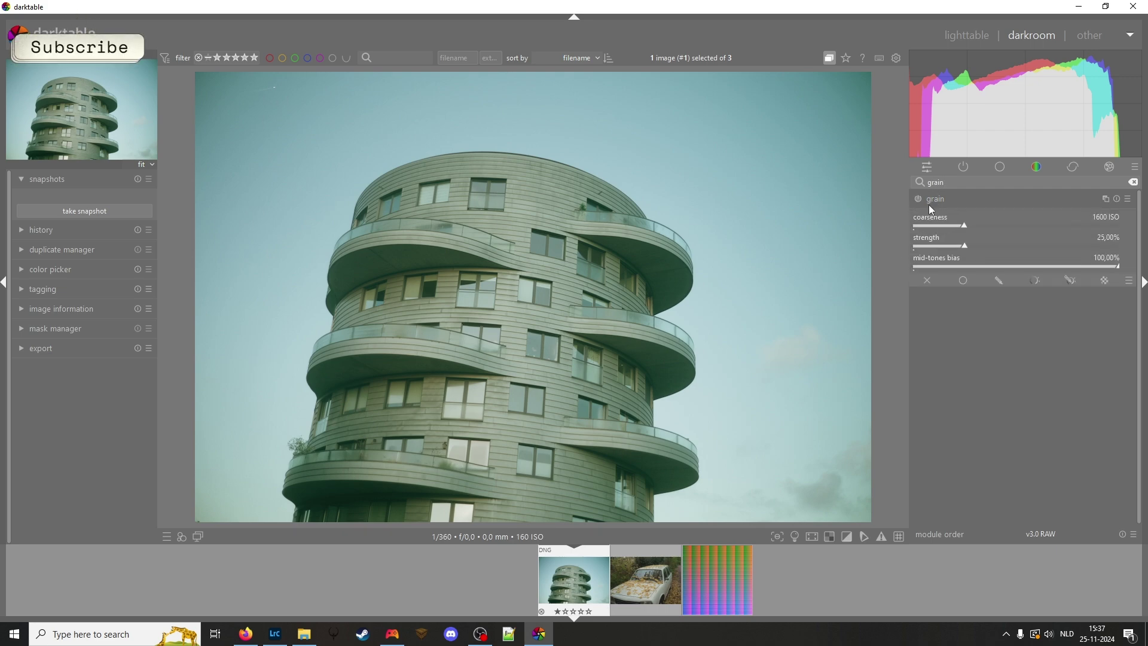
{"action": "left_click", "coordinate": [918, 199]}
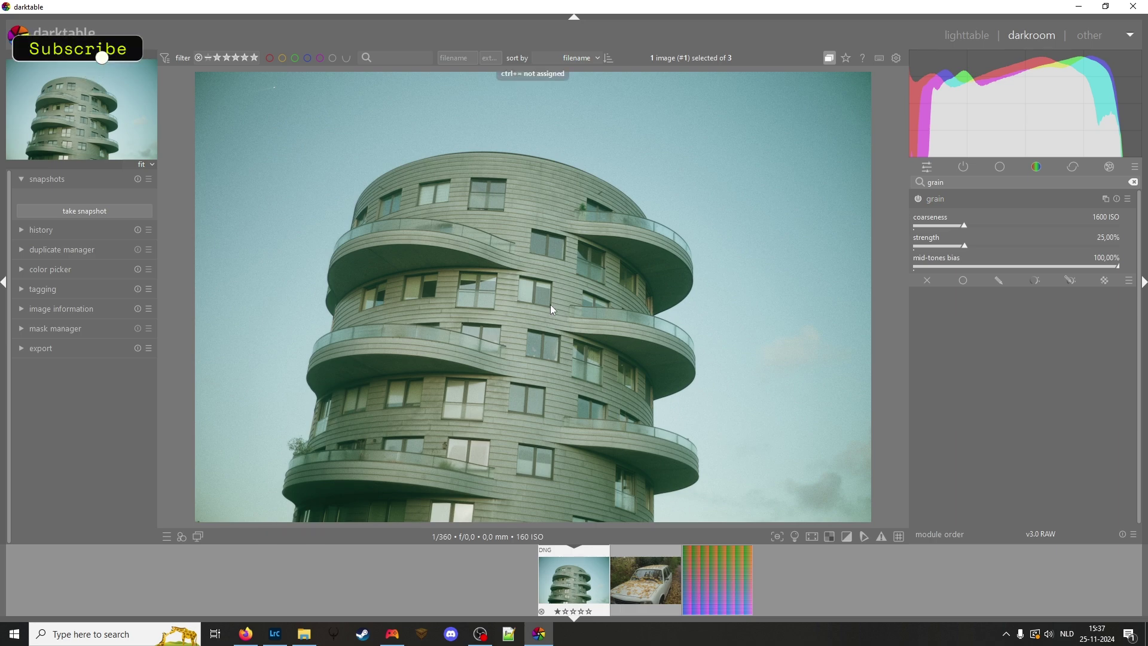
Inspect the grain on the tower facade at 100% zoom and show the active modules.
{"action": "scroll", "coordinate": [553, 310], "scroll_direction": "up", "scroll_amount": 3}
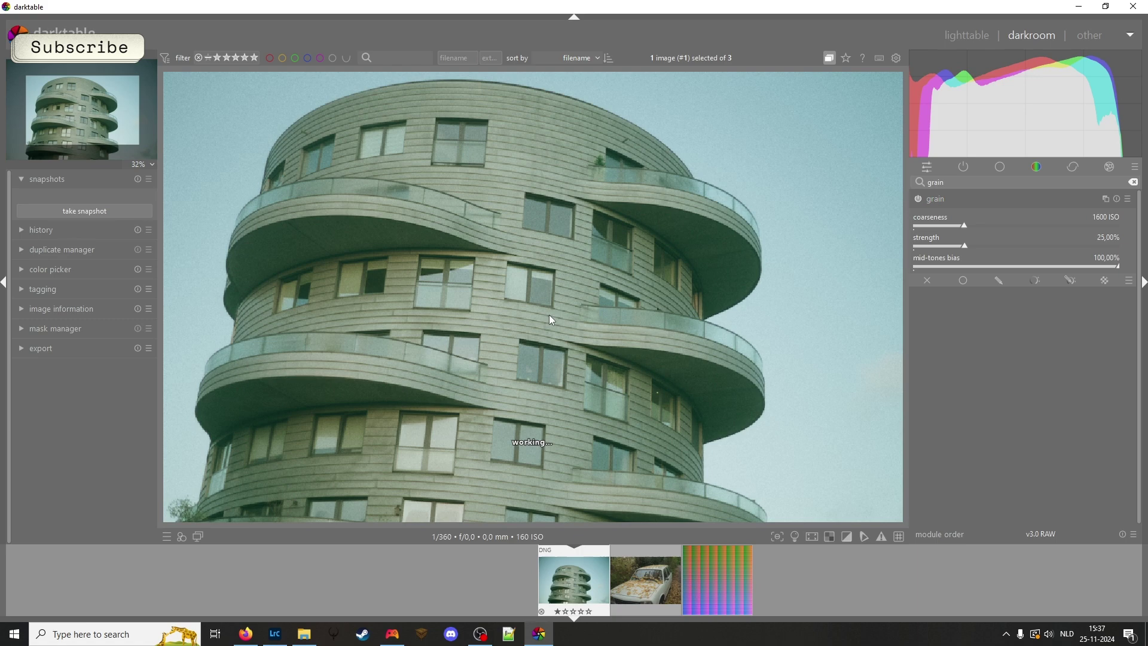
{"action": "scroll", "coordinate": [580, 307], "scroll_direction": "up", "scroll_amount": 5}
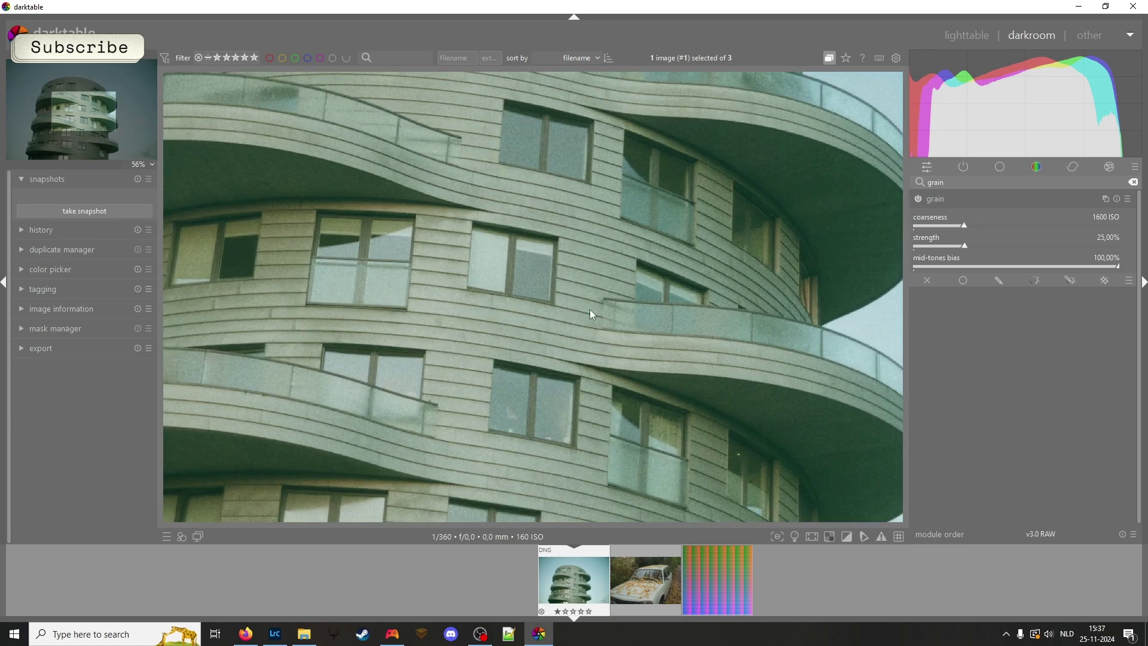
{"action": "scroll", "coordinate": [577, 312], "scroll_direction": "up", "scroll_amount": 2}
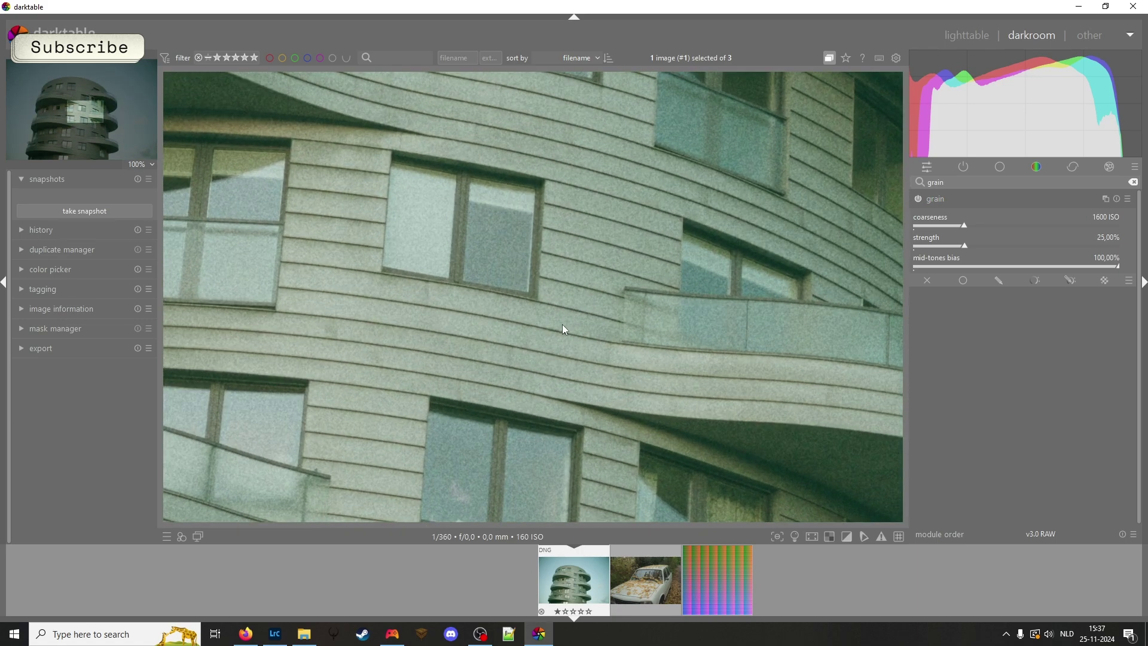
{"action": "left_click_drag", "start_coordinate": [728, 383], "coordinate": [748, 297]}
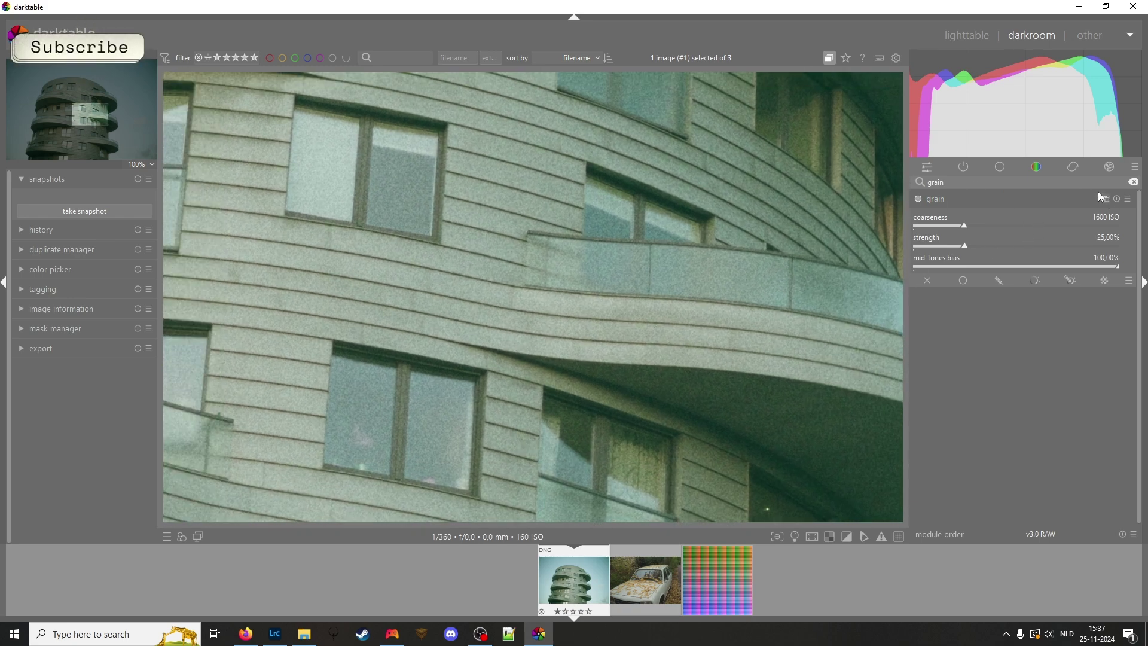
{"action": "left_click", "coordinate": [957, 174]}
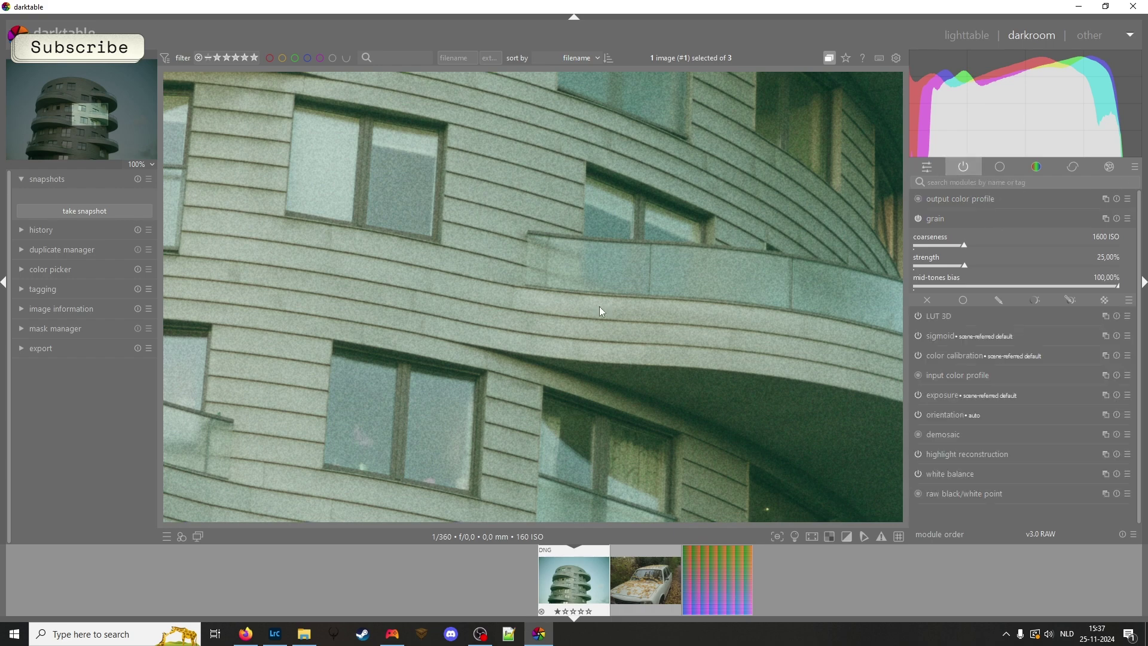
{"action": "scroll", "coordinate": [587, 315], "scroll_direction": "down", "scroll_amount": 5}
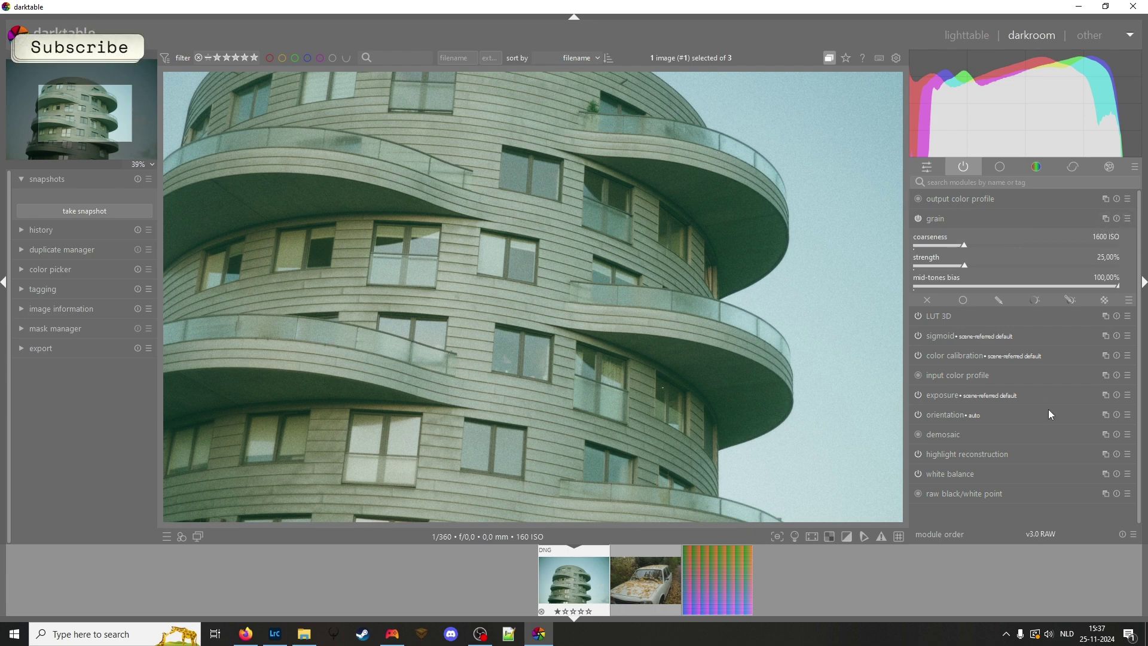
Raise the sigmoid contrast of the tower photo to 1.941 in the quick access settings.
{"action": "left_click", "coordinate": [924, 166]}
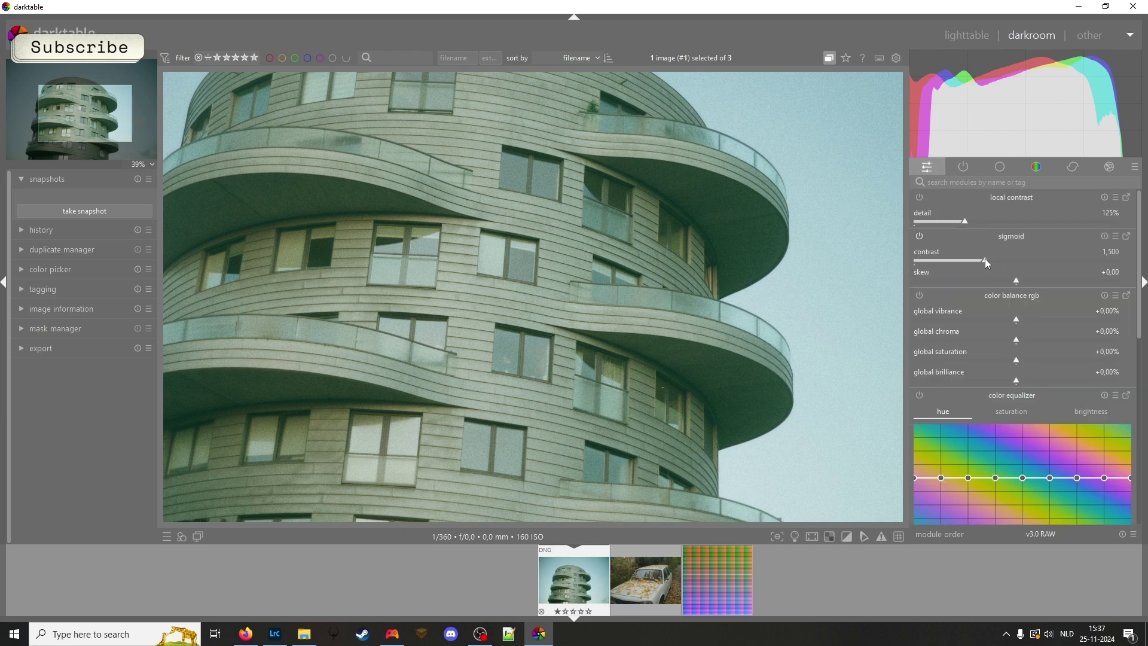
{"action": "scroll", "coordinate": [984, 258], "scroll_direction": "up", "scroll_amount": 1}
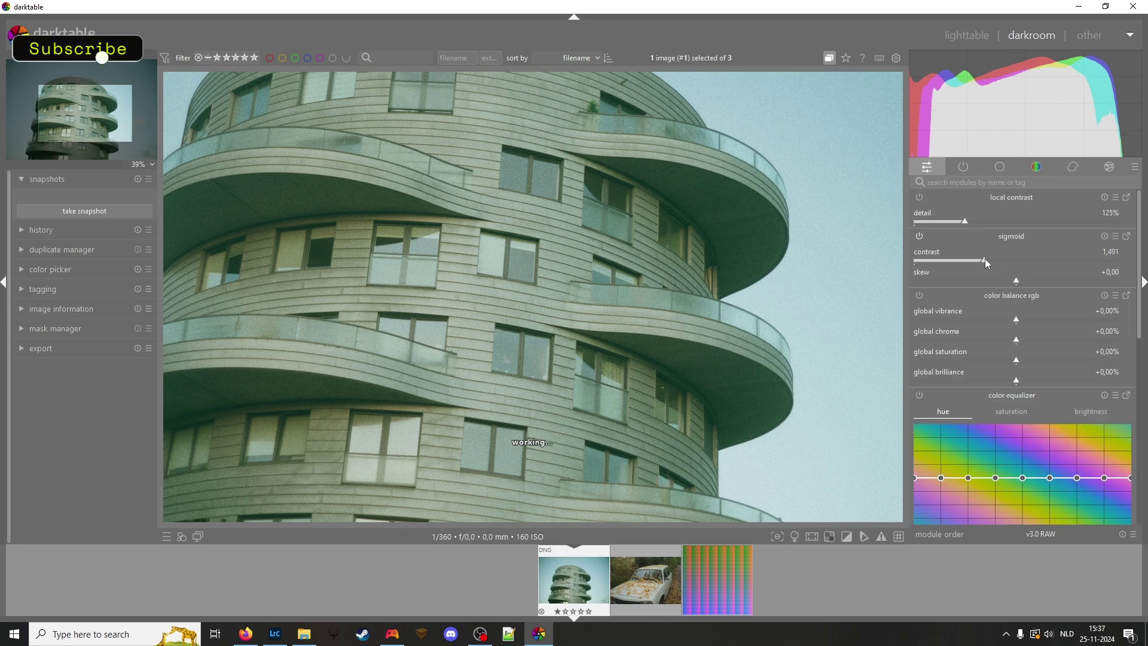
{"action": "left_click_drag", "start_coordinate": [990, 259], "coordinate": [1007, 258]}
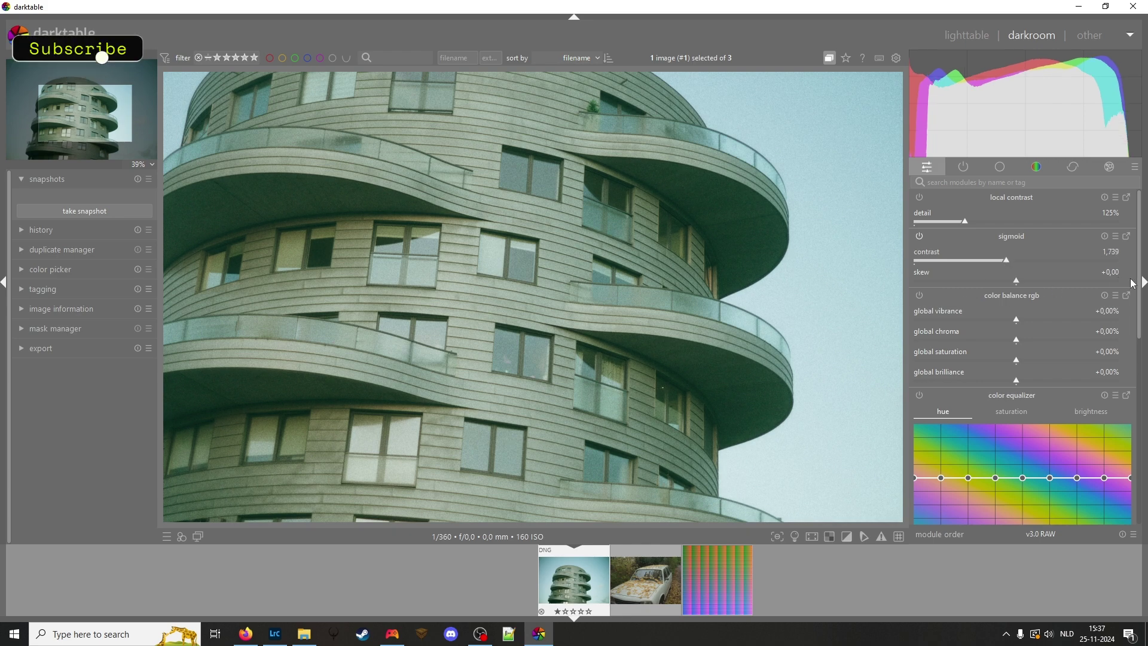
{"action": "mouse_move", "coordinate": [1141, 278]}
{"action": "left_mouse_down"}
{"action": "mouse_move", "coordinate": [1141, 305]}
{"action": "mouse_move", "coordinate": [1141, 284]}
{"action": "left_mouse_up"}
{"action": "left_click_drag", "start_coordinate": [1006, 259], "coordinate": [1024, 259]}
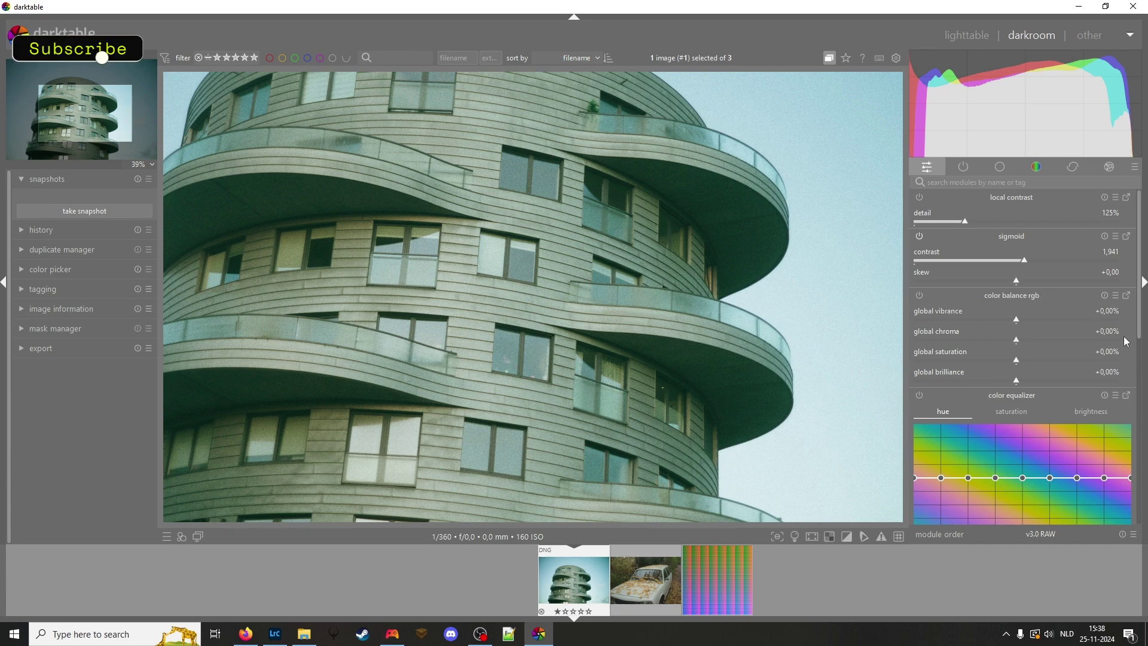
Set the exposure to about +0.592 EV and the color balance rgb global vibrance to +3.94%.
{"action": "left_click_drag", "start_coordinate": [1140, 324], "coordinate": [1143, 506]}
{"action": "left_click_drag", "start_coordinate": [1024, 422], "coordinate": [1019, 422]}
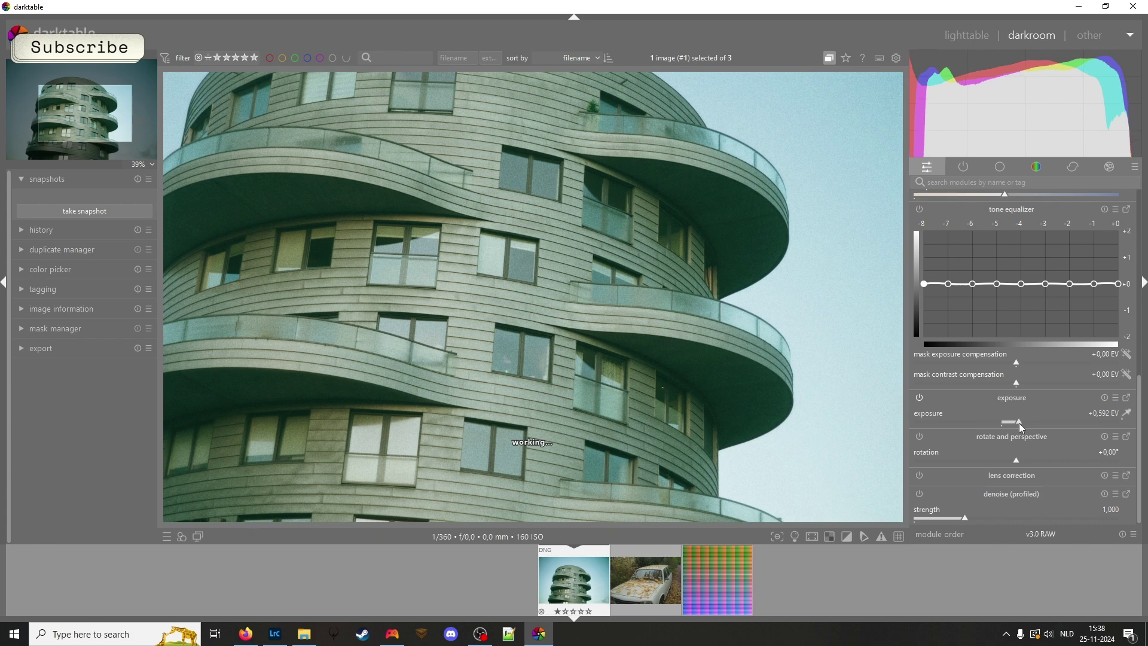
{"action": "scroll", "coordinate": [1141, 462], "scroll_direction": "up", "scroll_amount": 2}
{"action": "scroll", "coordinate": [1141, 463], "scroll_direction": "up", "scroll_amount": 10}
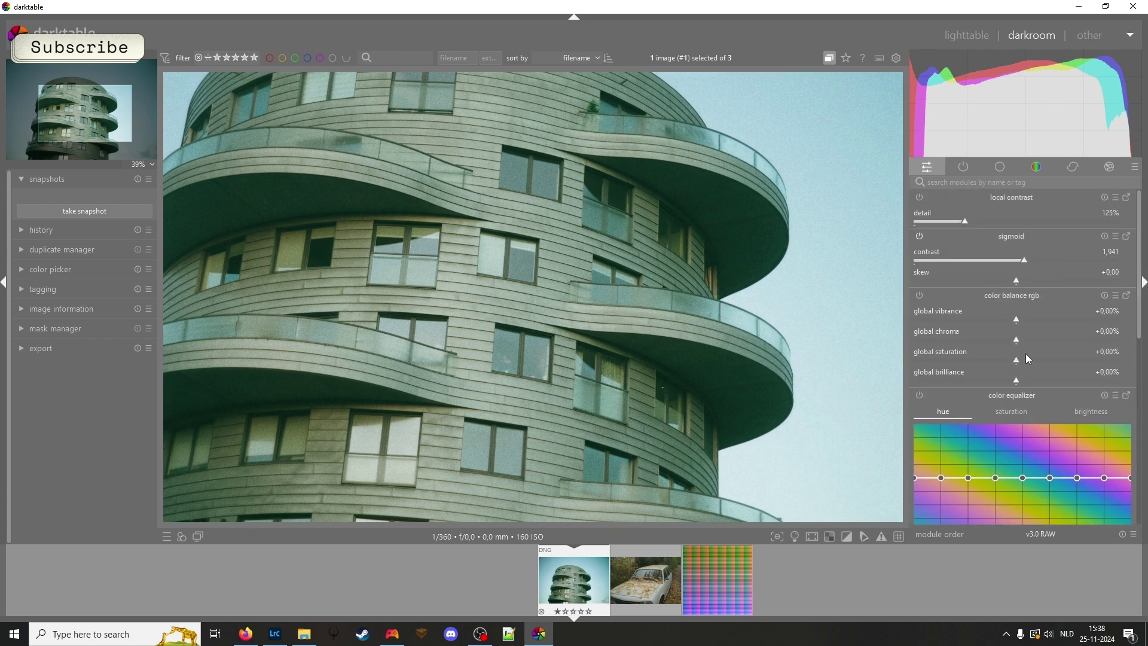
{"action": "left_click_drag", "start_coordinate": [1018, 320], "coordinate": [1020, 321]}
Review the active modules, including the color balance rgb settings, and check the edited tower photo from further out.
{"action": "left_click", "coordinate": [964, 168]}
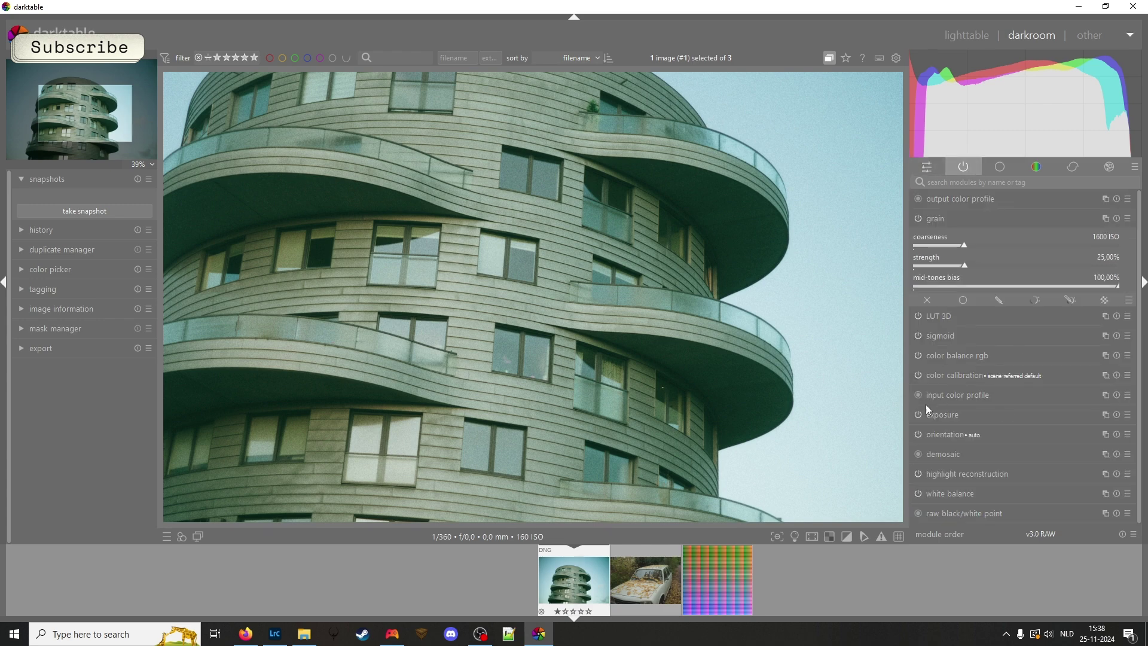
{"action": "left_click", "coordinate": [939, 355]}
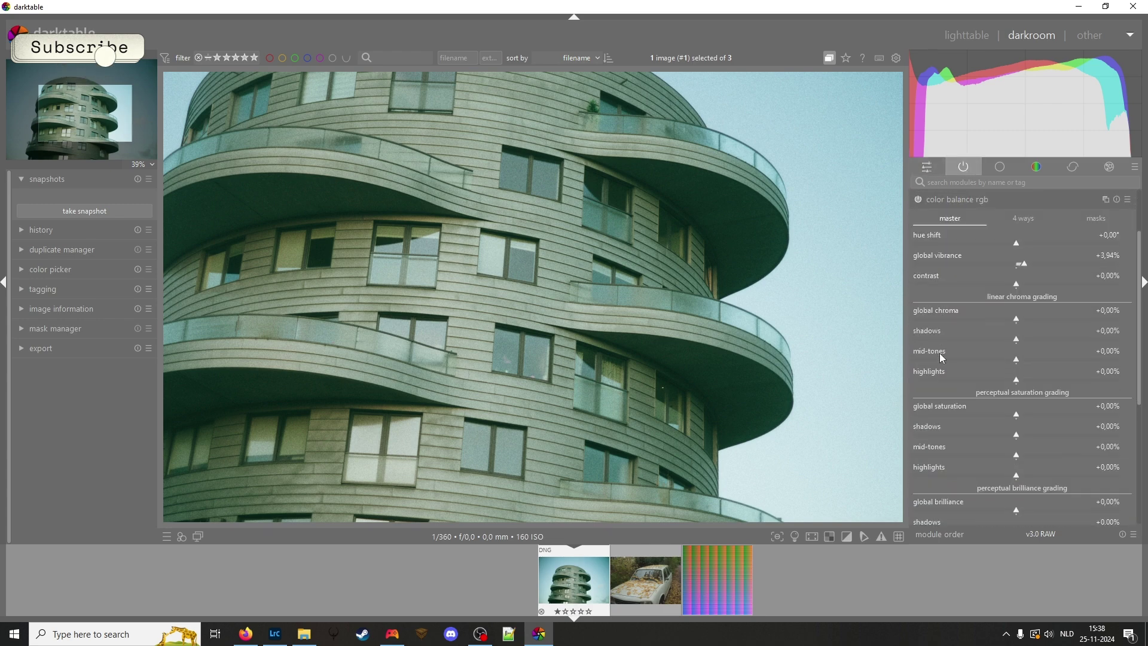
{"action": "left_click", "coordinate": [957, 198]}
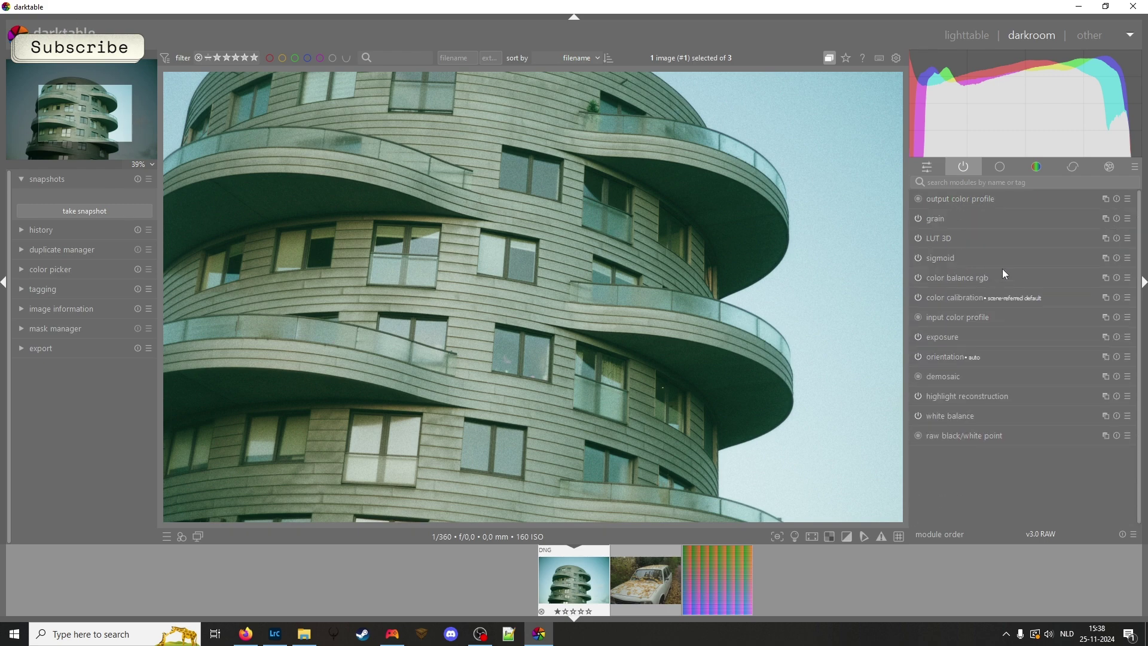
{"action": "scroll", "coordinate": [597, 301], "scroll_direction": "down", "scroll_amount": 1}
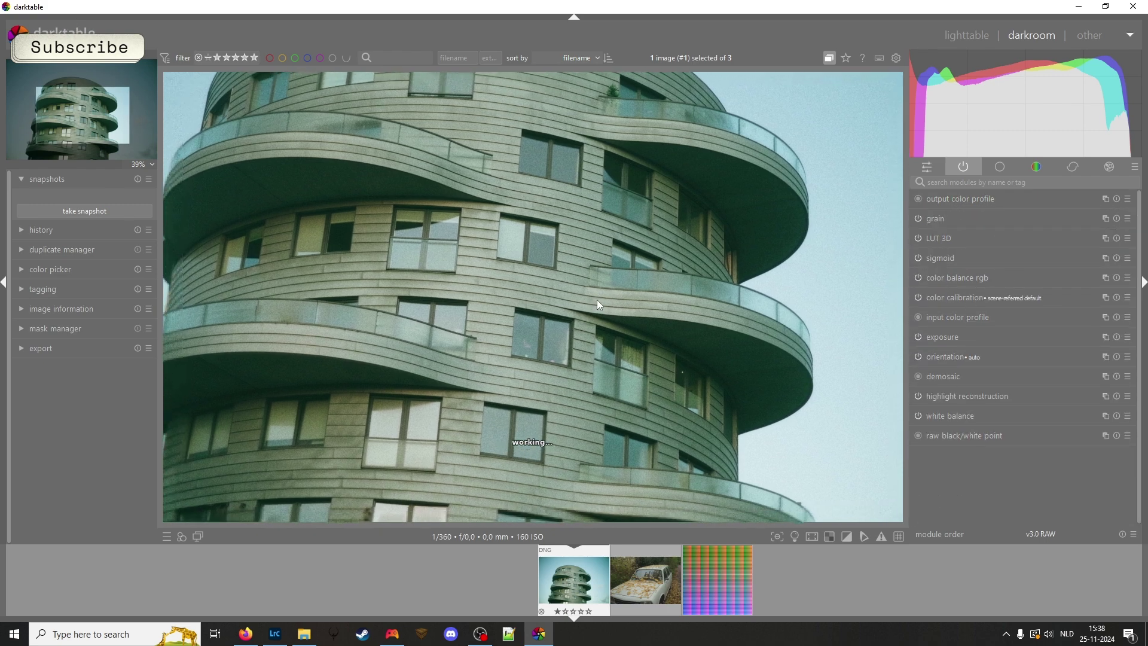
{"action": "scroll", "coordinate": [597, 301], "scroll_direction": "down", "scroll_amount": 1}
{"action": "scroll", "coordinate": [600, 305], "scroll_direction": "down", "scroll_amount": 1}
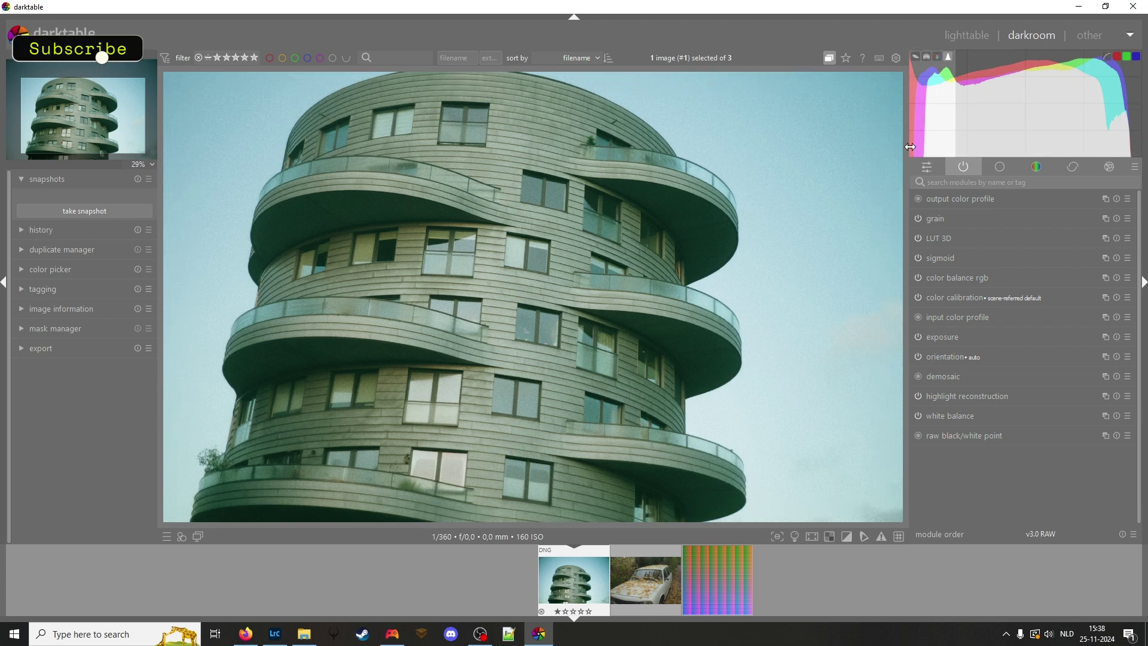
{"action": "left_click", "coordinate": [927, 166]}
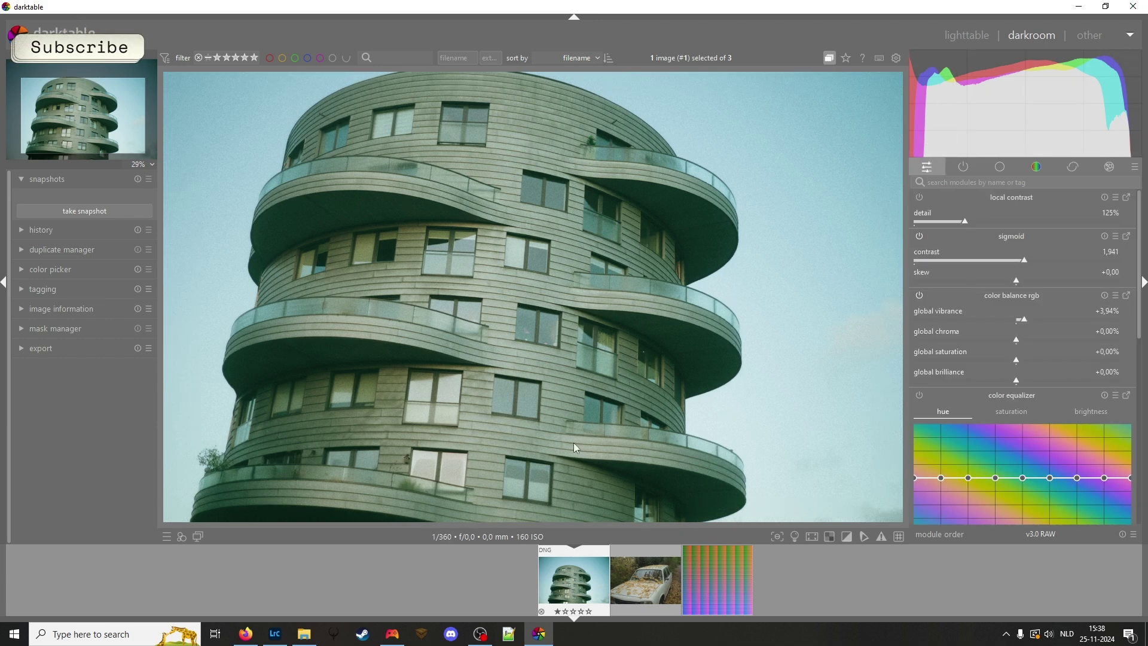
{"action": "left_click", "coordinate": [962, 166]}
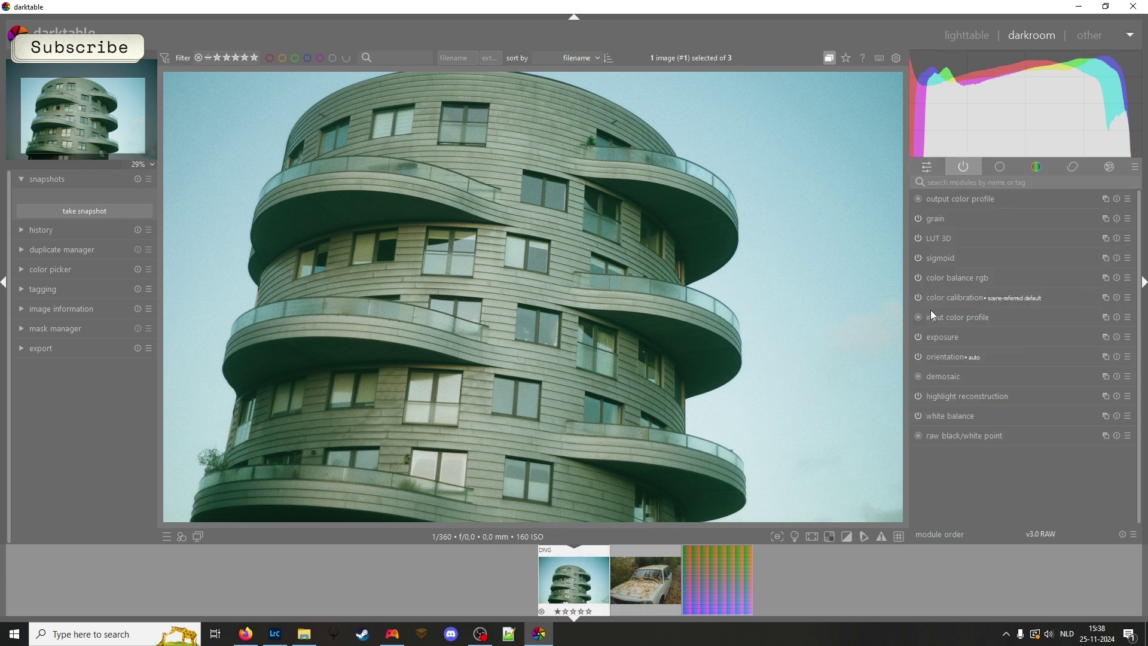
Find and enable the crop module with the original image aspect, and show the whole tower photo.
{"action": "left_click", "coordinate": [960, 182]}
{"action": "type", "text": "crop"}
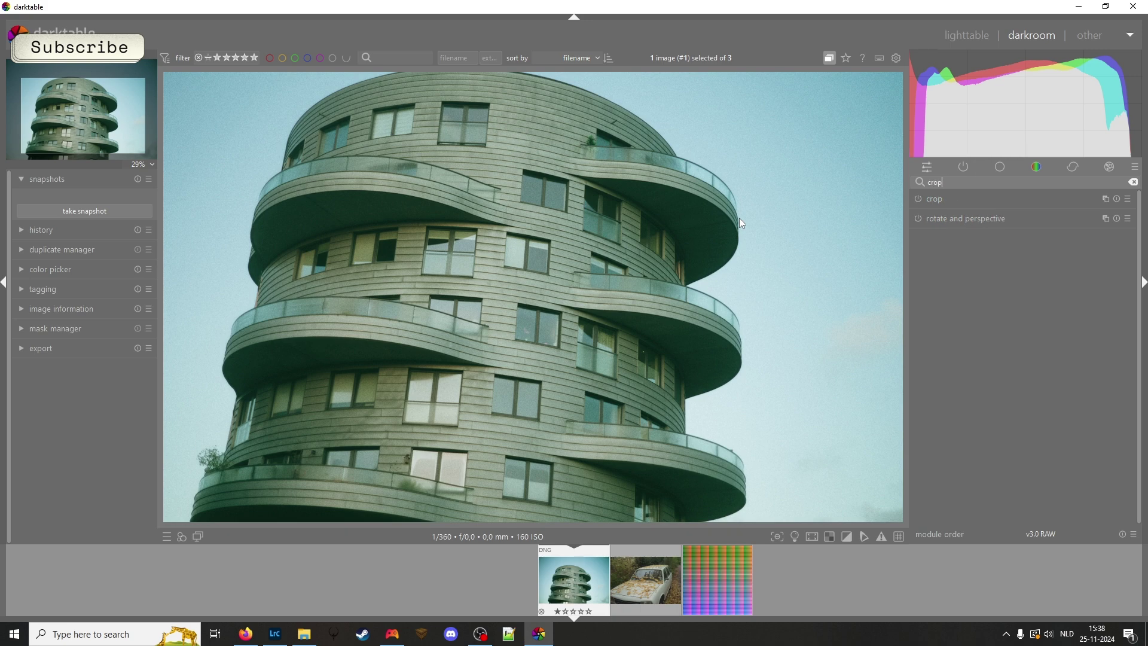
{"action": "left_click", "coordinate": [921, 202]}
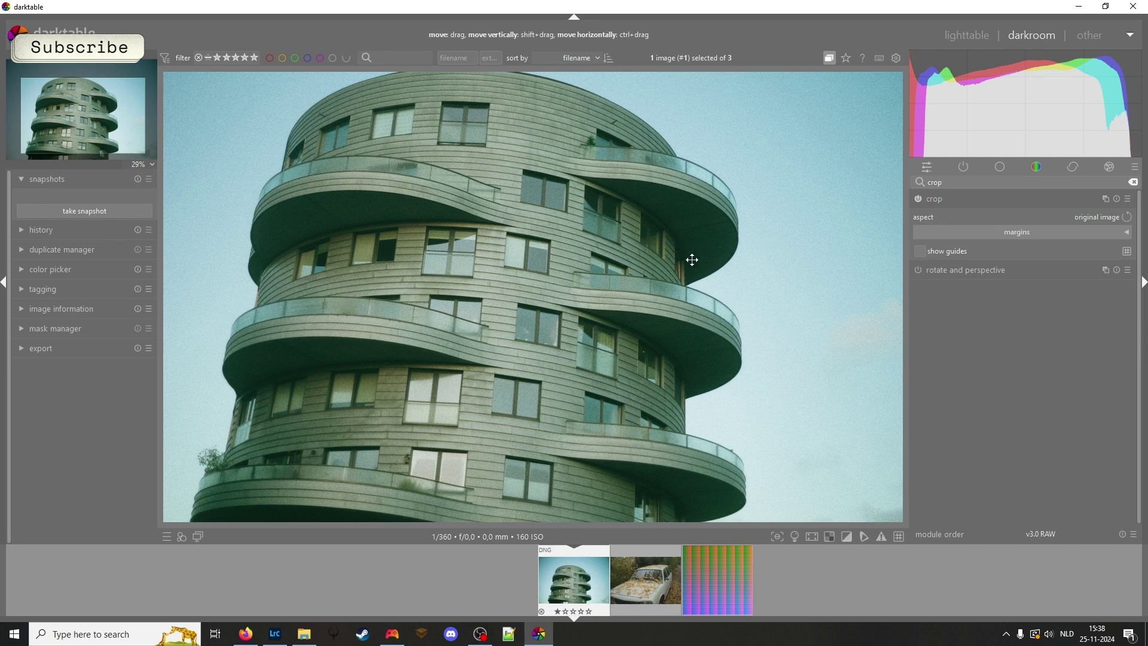
{"action": "left_click", "coordinate": [1007, 219]}
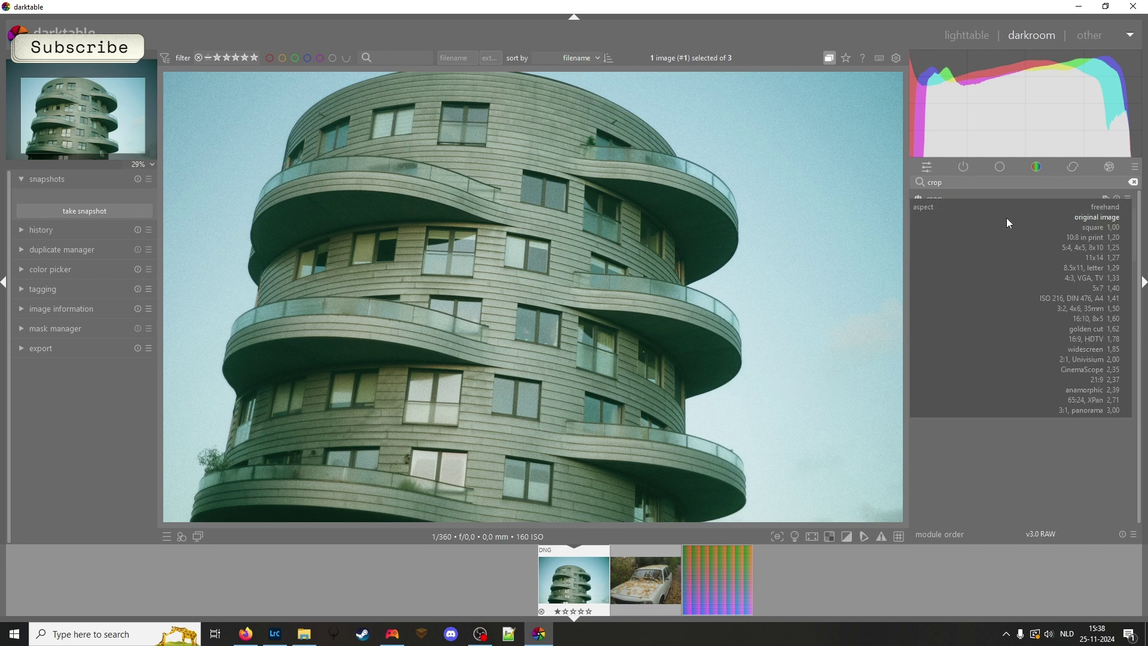
{"action": "left_click", "coordinate": [1098, 217]}
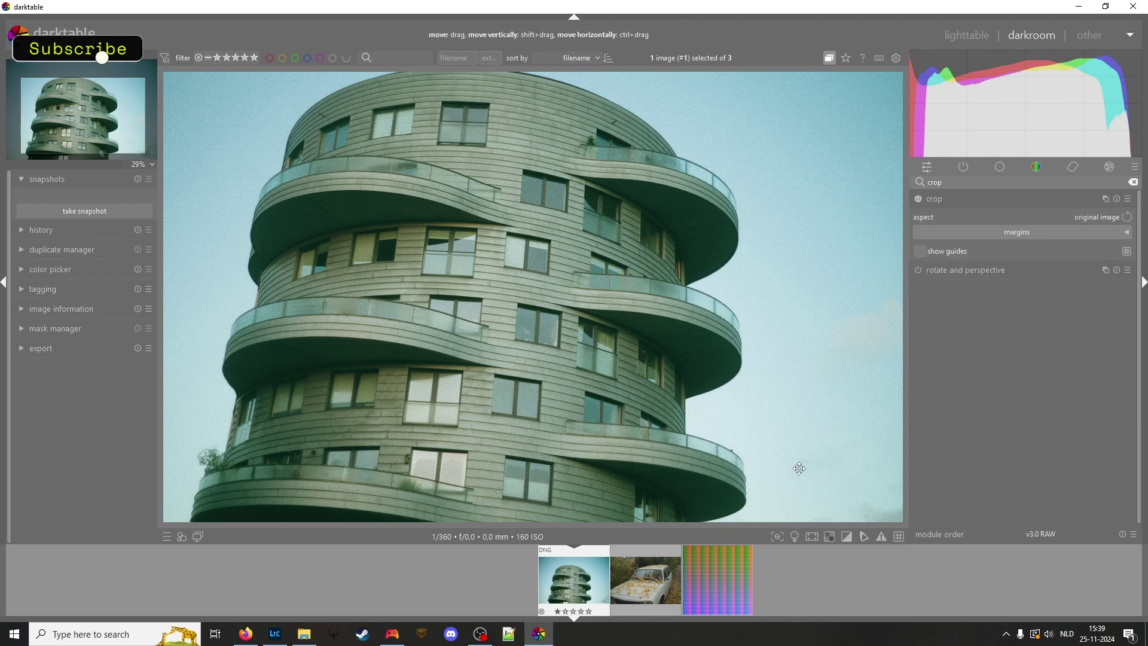
{"action": "scroll", "coordinate": [735, 339], "scroll_direction": "down", "scroll_amount": 2}
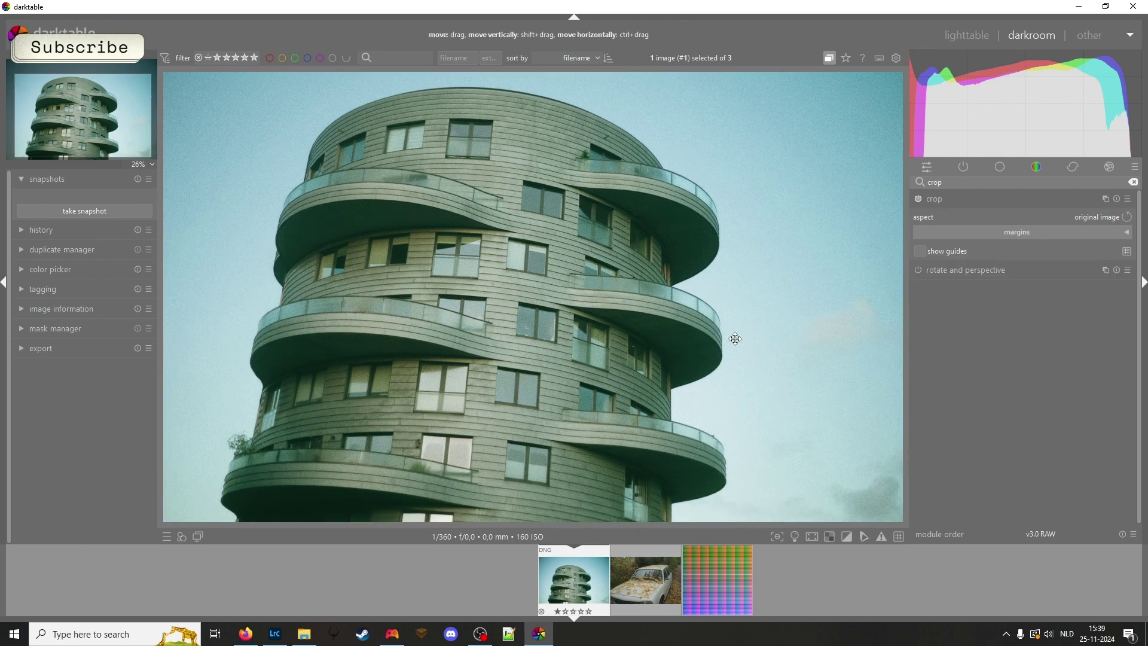
{"action": "scroll", "coordinate": [735, 339], "scroll_direction": "down", "scroll_amount": 1}
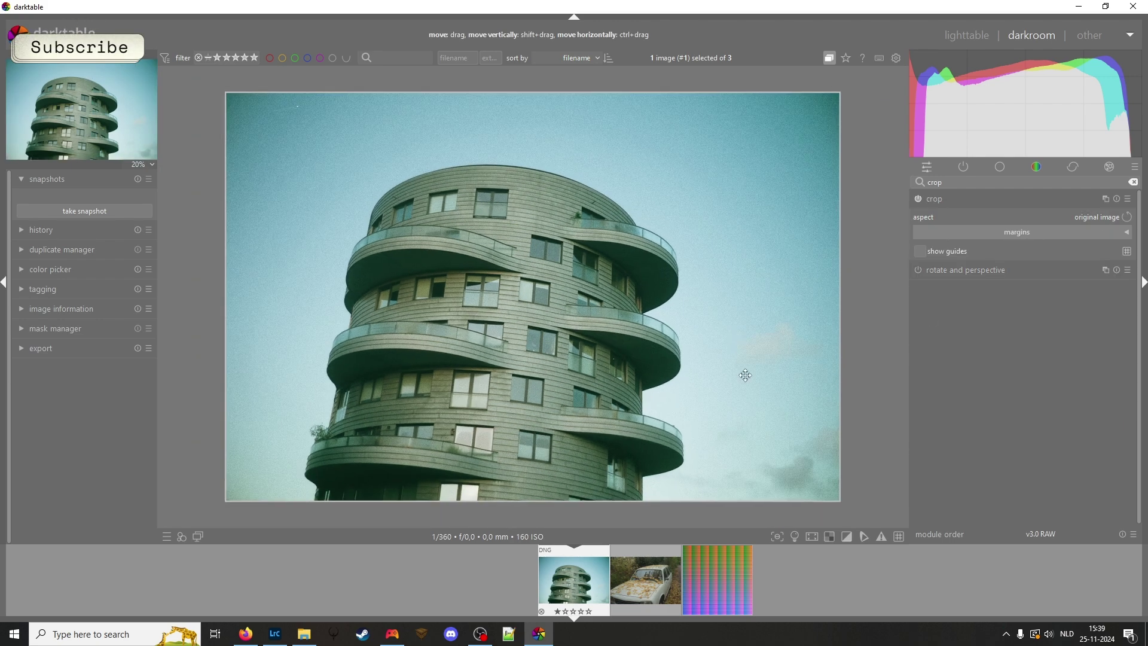
Crop the tower photo to about 4563 x 3036, shift the crop area down to the lower edge, and apply the crop.
{"action": "left_click_drag", "start_coordinate": [837, 492], "coordinate": [770, 440]}
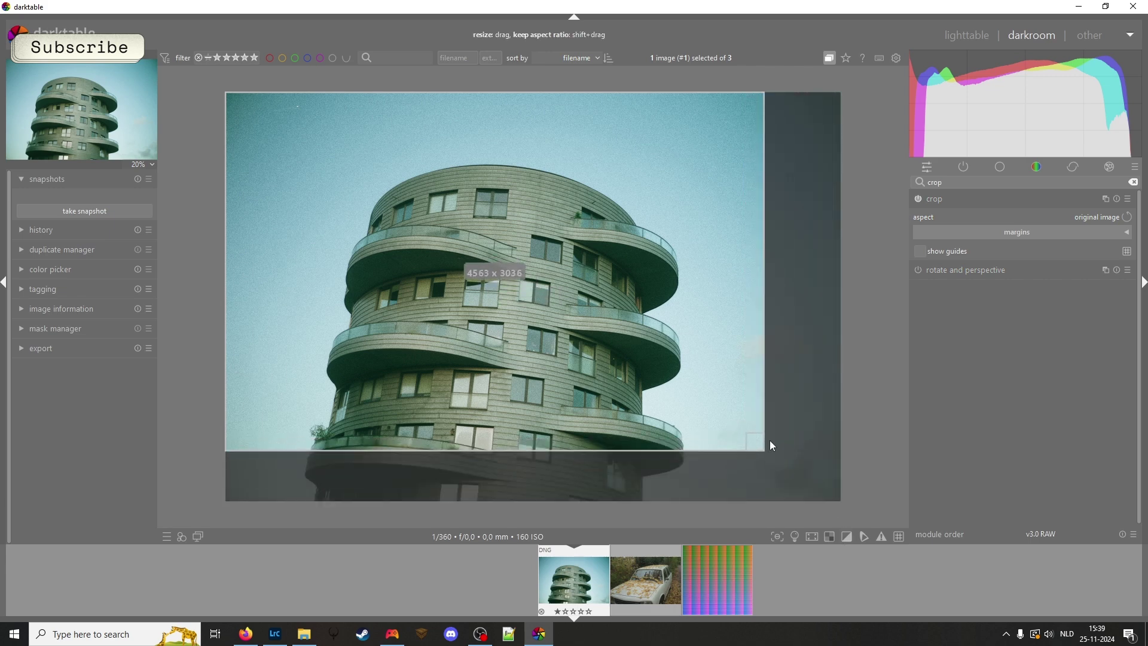
{"action": "left_click_drag", "start_coordinate": [550, 265], "coordinate": [556, 315]}
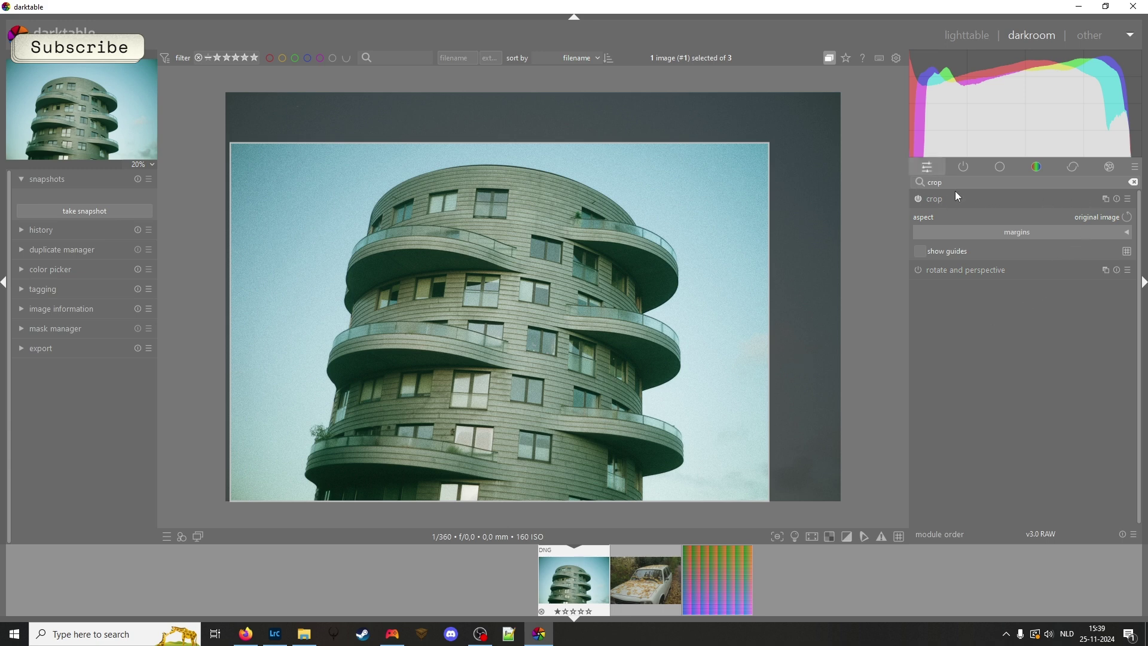
{"action": "left_click", "coordinate": [962, 168]}
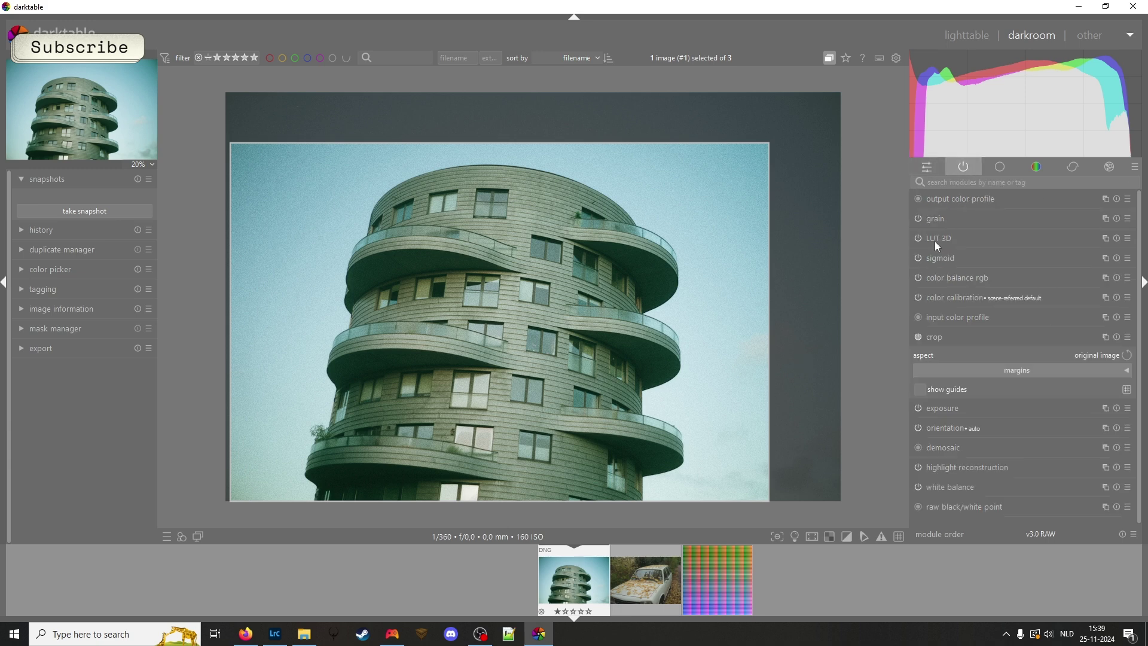
{"action": "left_click", "coordinate": [936, 339]}
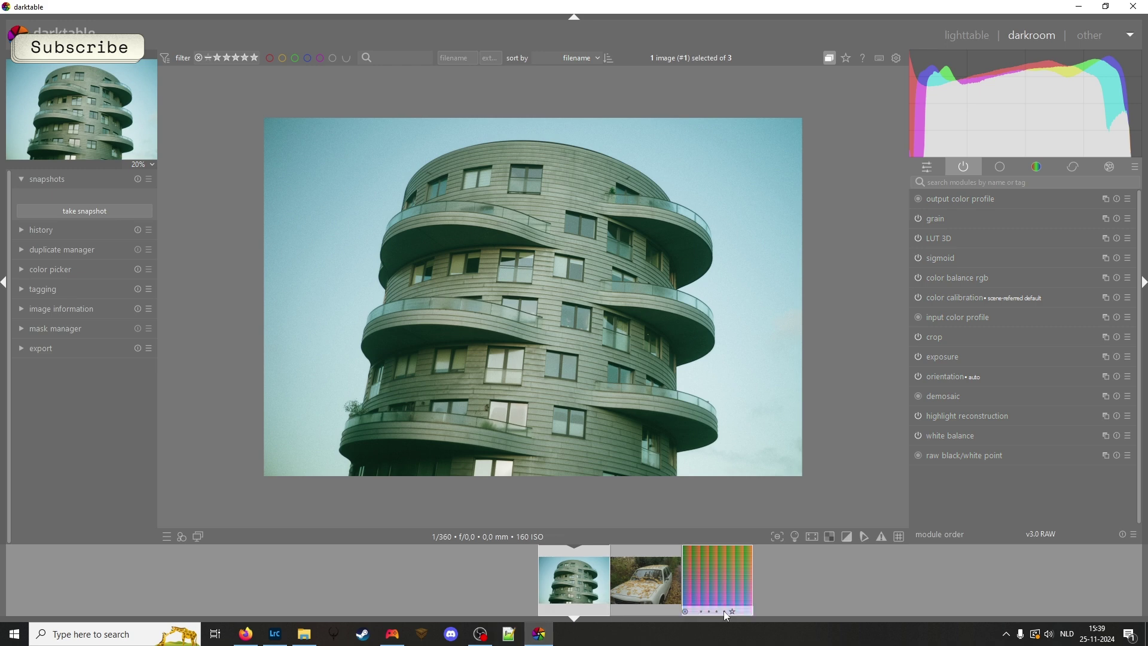
Switch to Lightroom Classic, apply the Kodak Elite Chrome 100 preset to the car photo, and copy its develop settings with the preselected options.
{"action": "left_click", "coordinate": [279, 634]}
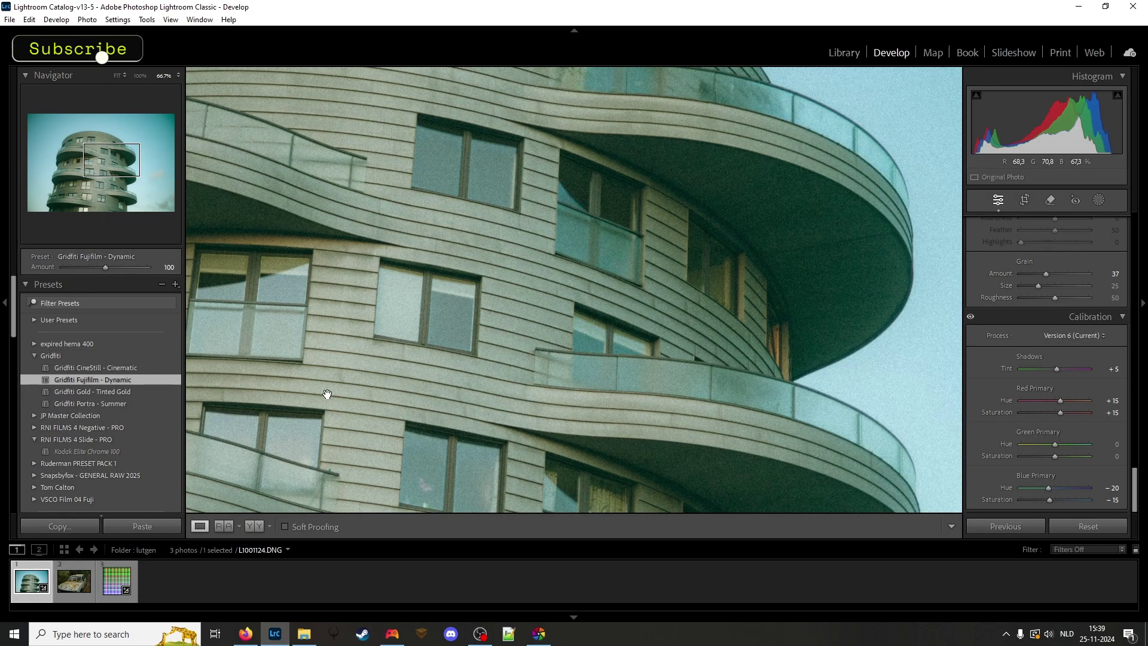
{"action": "left_click", "coordinate": [74, 580]}
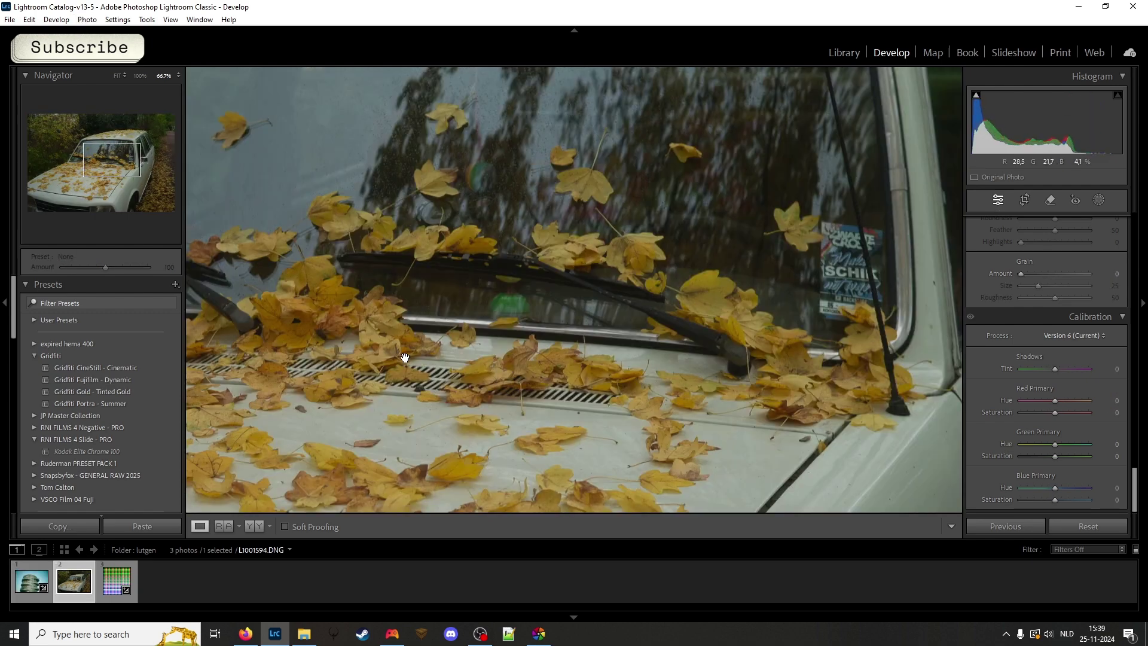
{"action": "scroll", "coordinate": [403, 357], "scroll_direction": "down", "scroll_amount": 2}
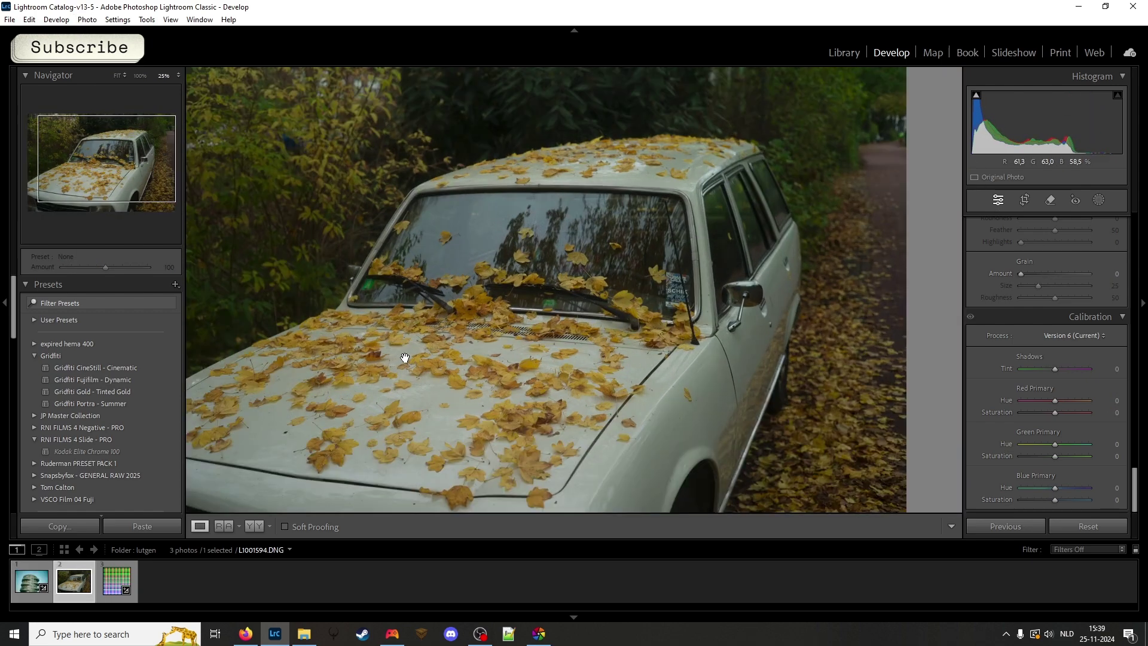
{"action": "left_click_drag", "start_coordinate": [405, 358], "coordinate": [499, 235]}
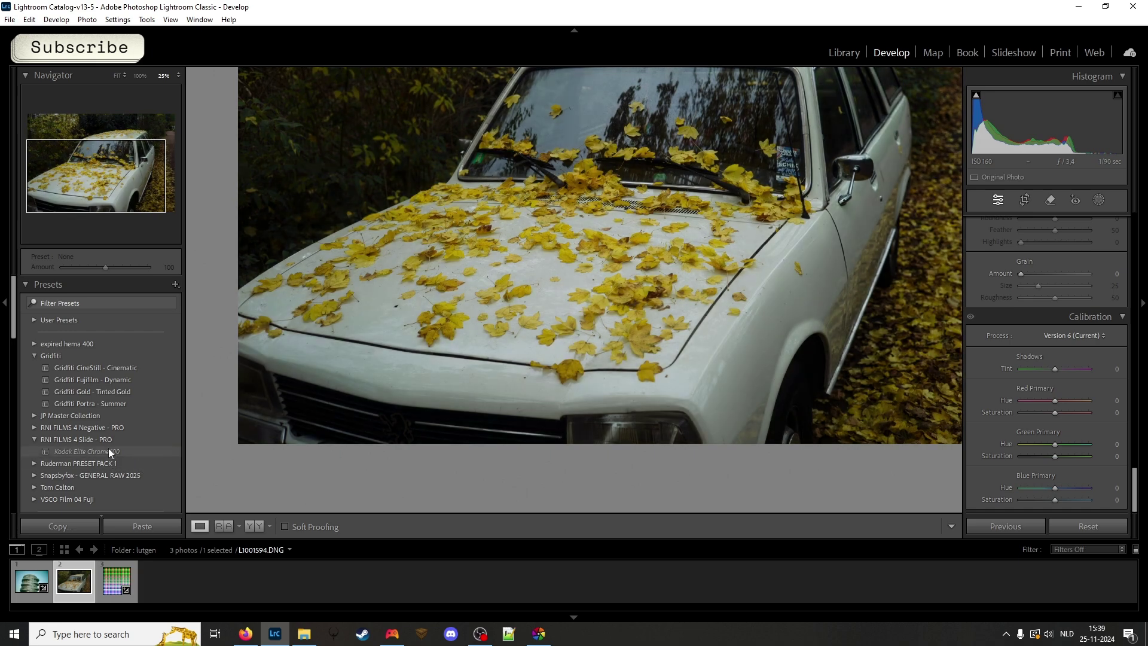
{"action": "left_click", "coordinate": [109, 447]}
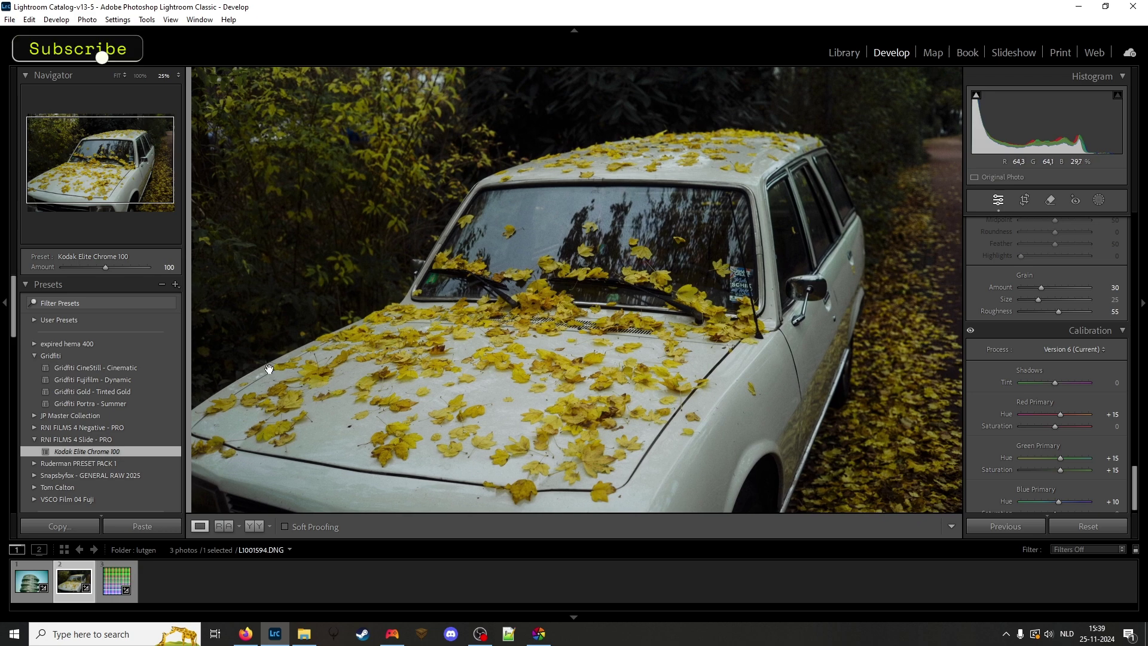
{"action": "left_click", "coordinate": [47, 530]}
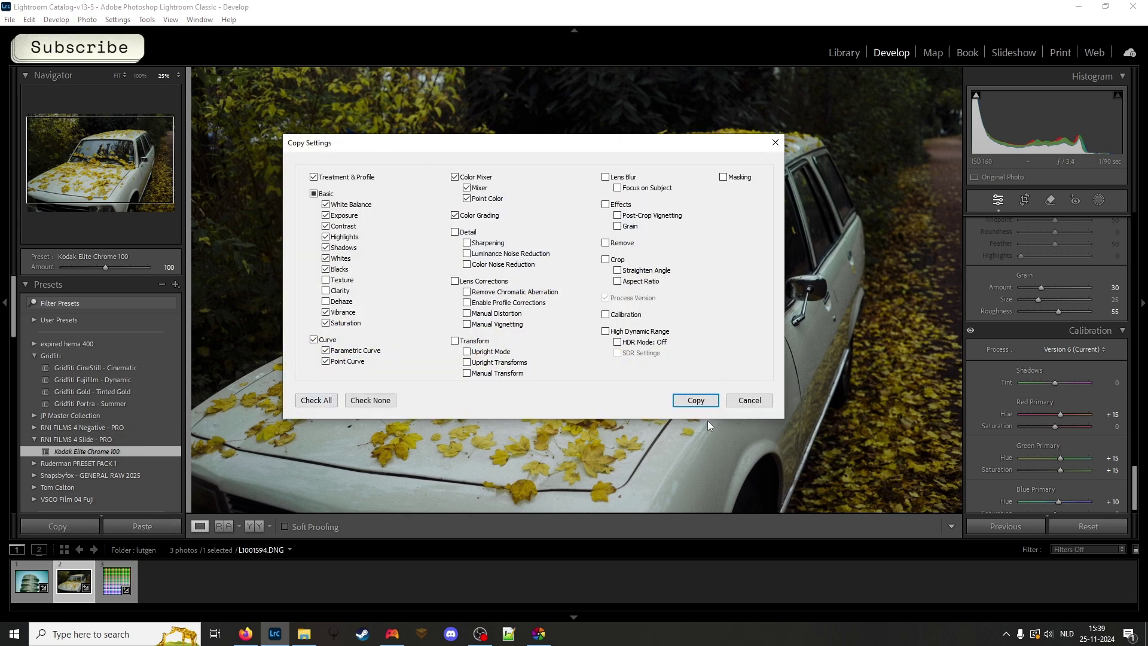
{"action": "left_click", "coordinate": [695, 400]}
Revert Neutral-512.png to its import history state and paste the copied develop settings onto it.
{"action": "left_click", "coordinate": [128, 589]}
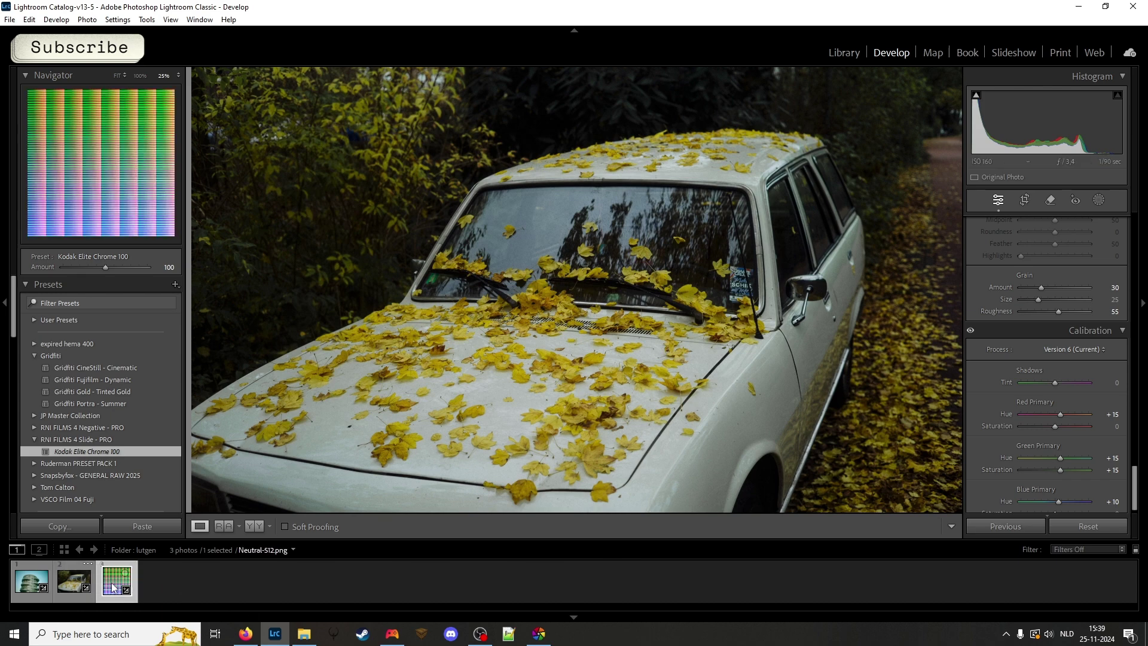
{"action": "scroll", "coordinate": [79, 398], "scroll_direction": "down", "scroll_amount": 5}
{"action": "scroll", "coordinate": [80, 397], "scroll_direction": "down", "scroll_amount": 10}
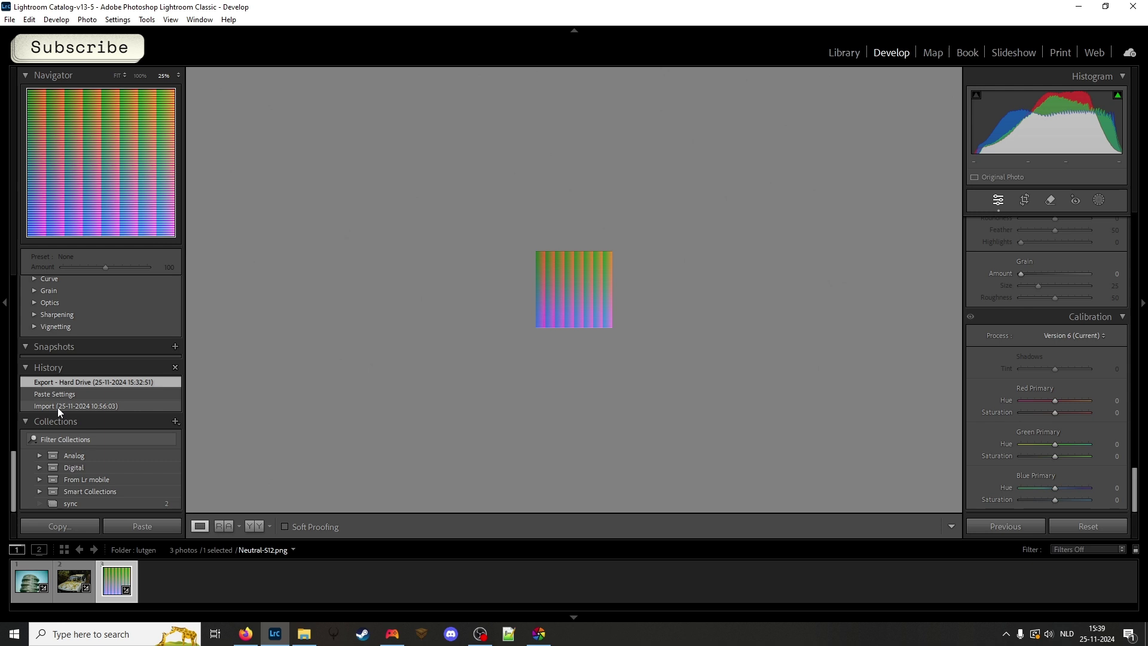
{"action": "left_click", "coordinate": [58, 407]}
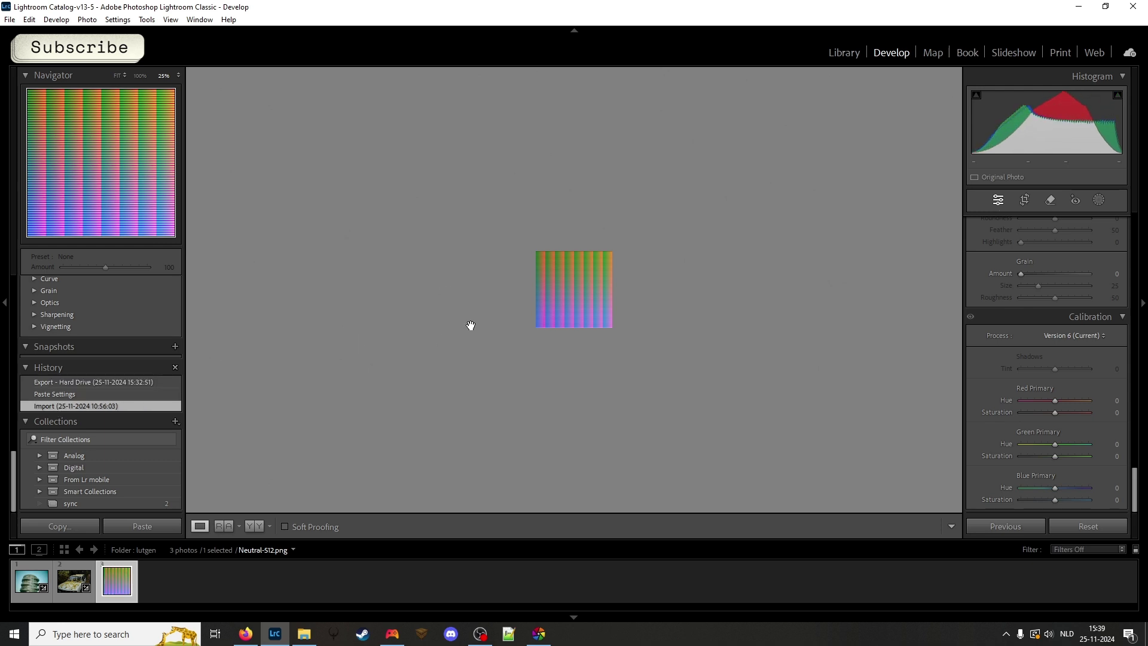
{"action": "left_click", "coordinate": [142, 527]}
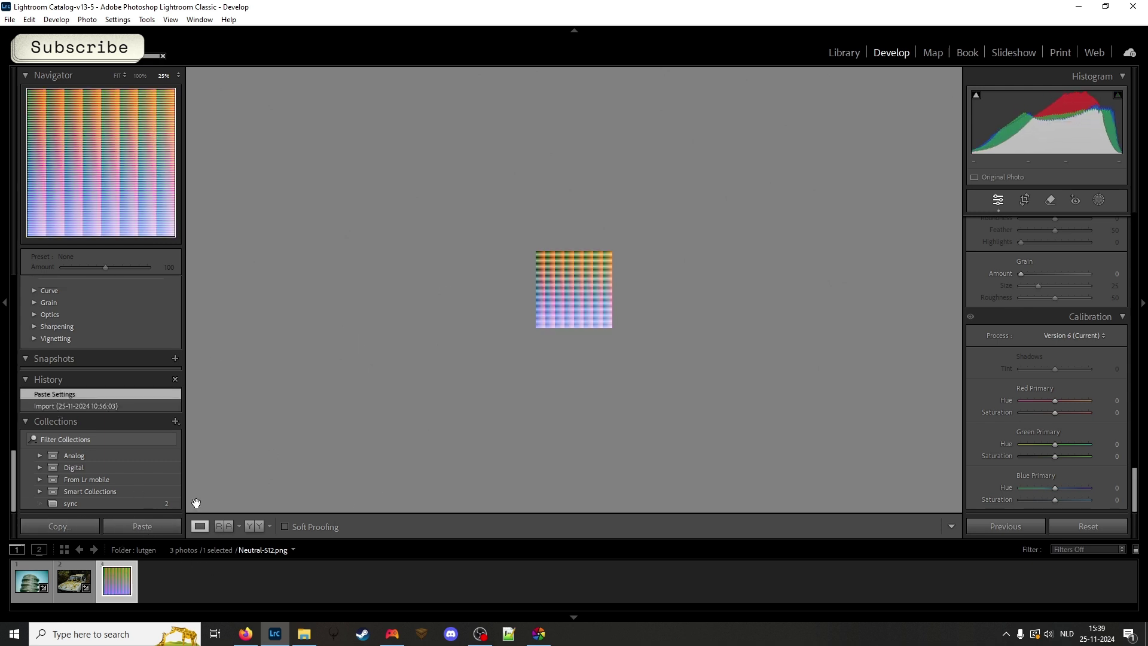
{"action": "left_click", "coordinate": [517, 295]}
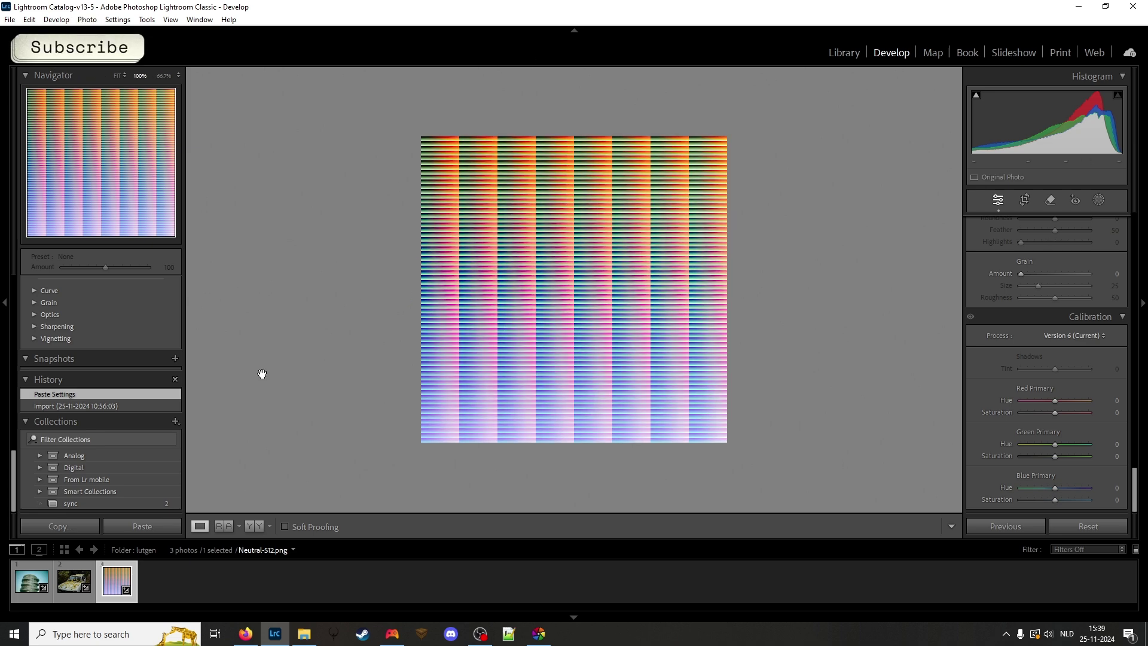
Export the edited Neutral-512.png with the previous export settings.
{"action": "left_click", "coordinate": [10, 20]}
{"action": "left_click", "coordinate": [12, 23]}
{"action": "left_click", "coordinate": [8, 24]}
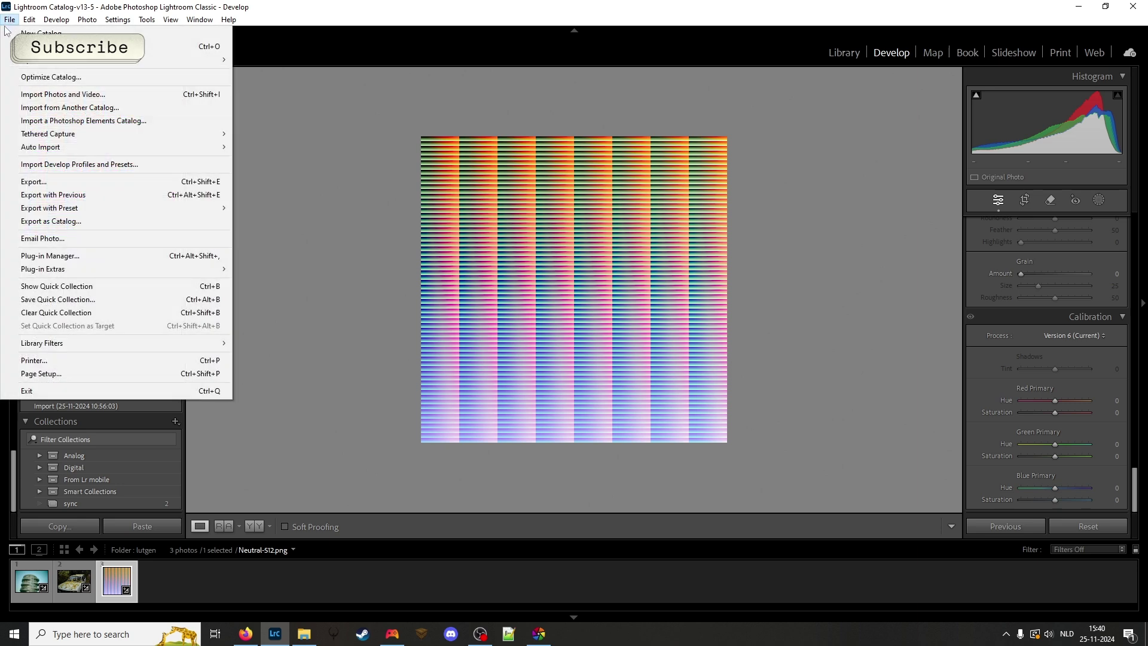
{"action": "left_click", "coordinate": [124, 194]}
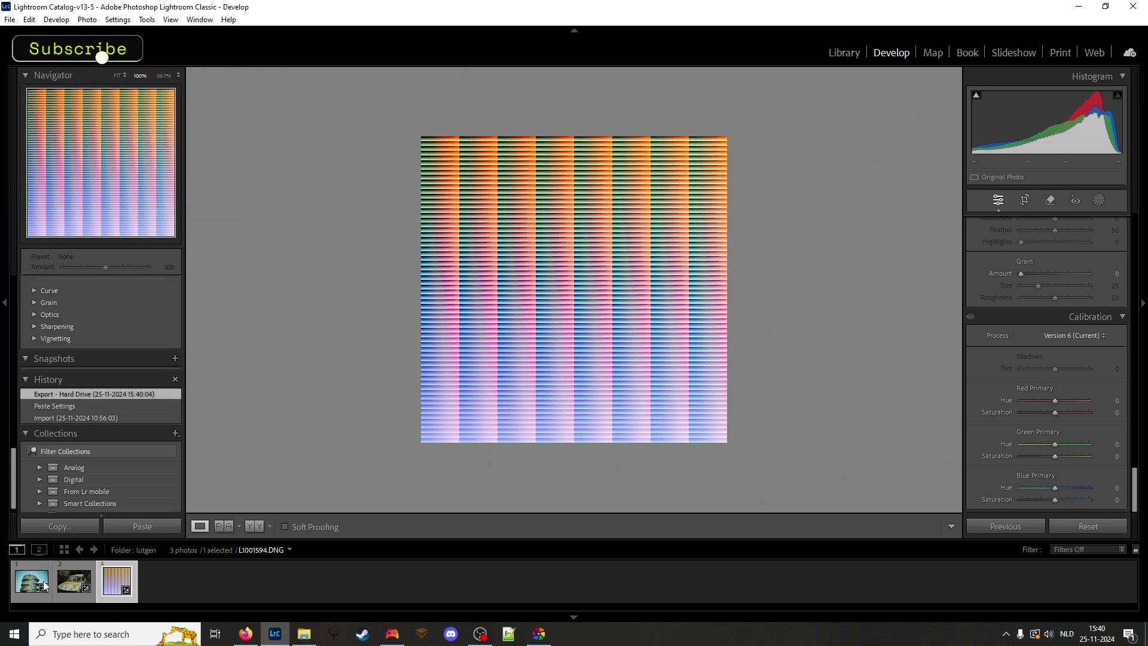
Copy the name of the Kodak Elite Chrome 100 preset applied to the car photo, without renaming the preset.
{"action": "left_click", "coordinate": [66, 589]}
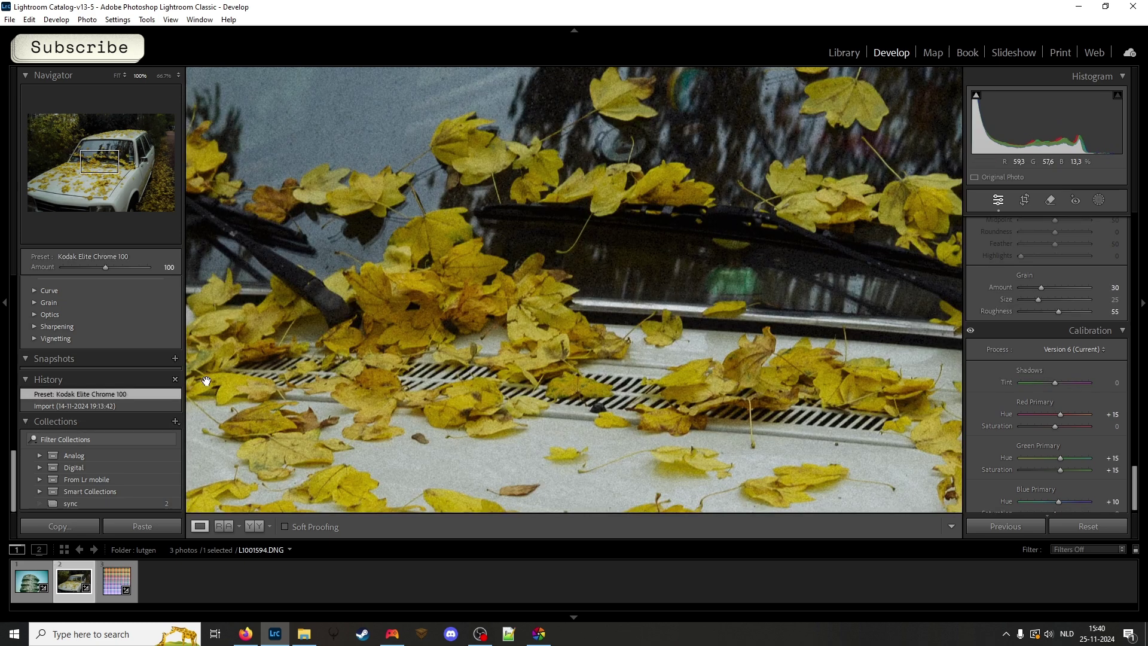
{"action": "scroll", "coordinate": [107, 294], "scroll_direction": "up", "scroll_amount": 5}
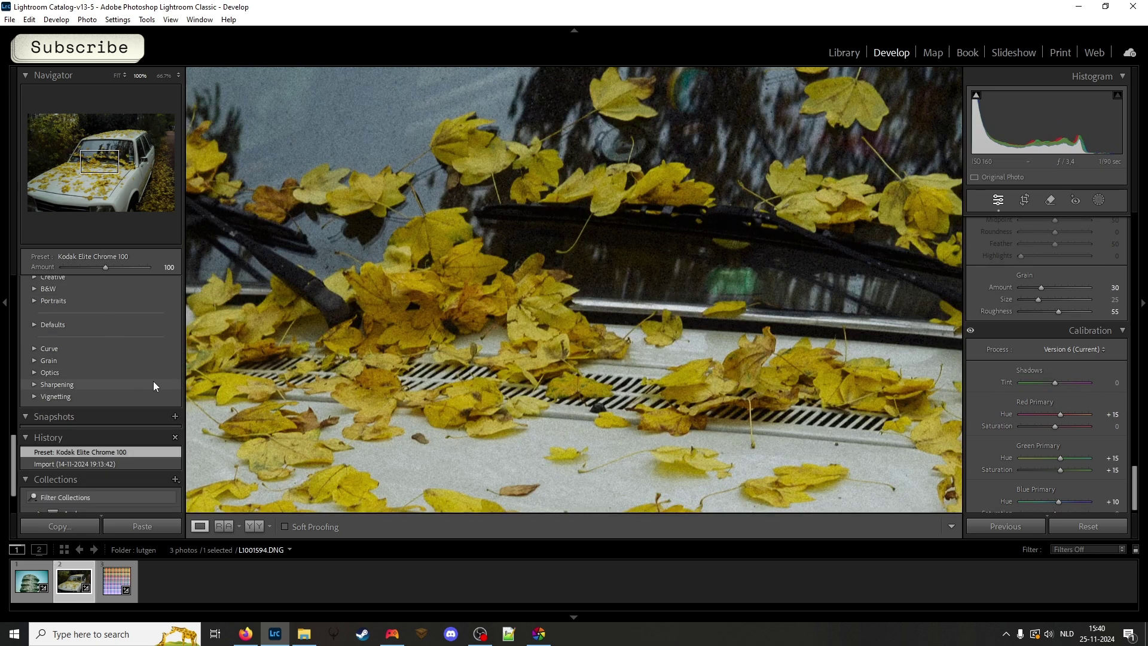
{"action": "right_click", "coordinate": [95, 310]}
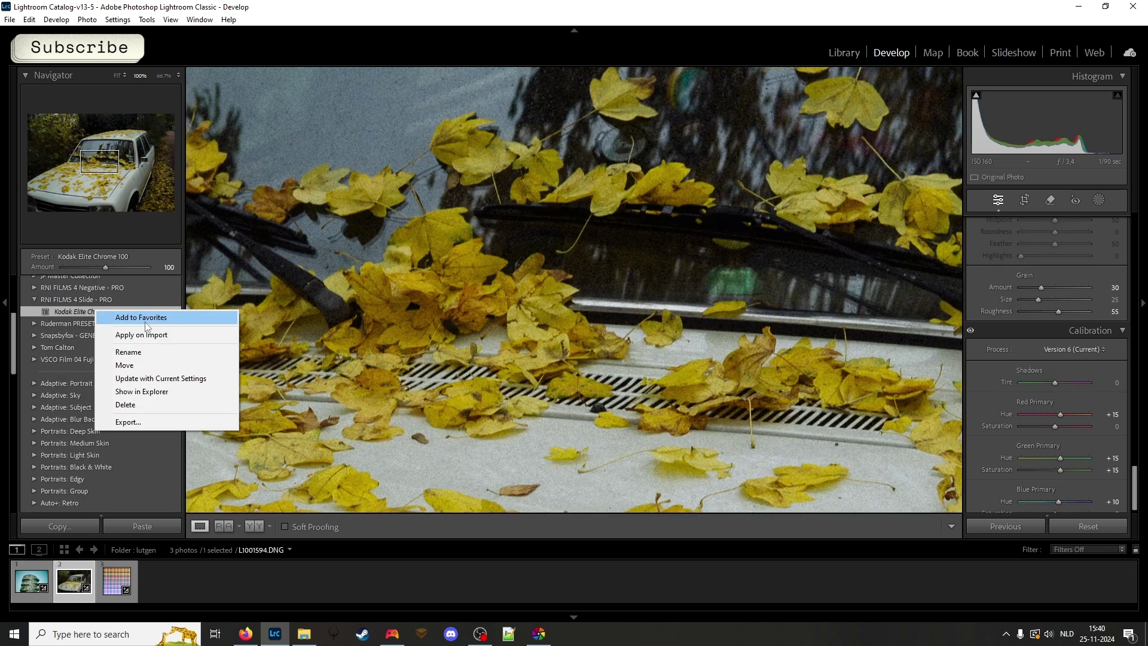
{"action": "left_click", "coordinate": [156, 349]}
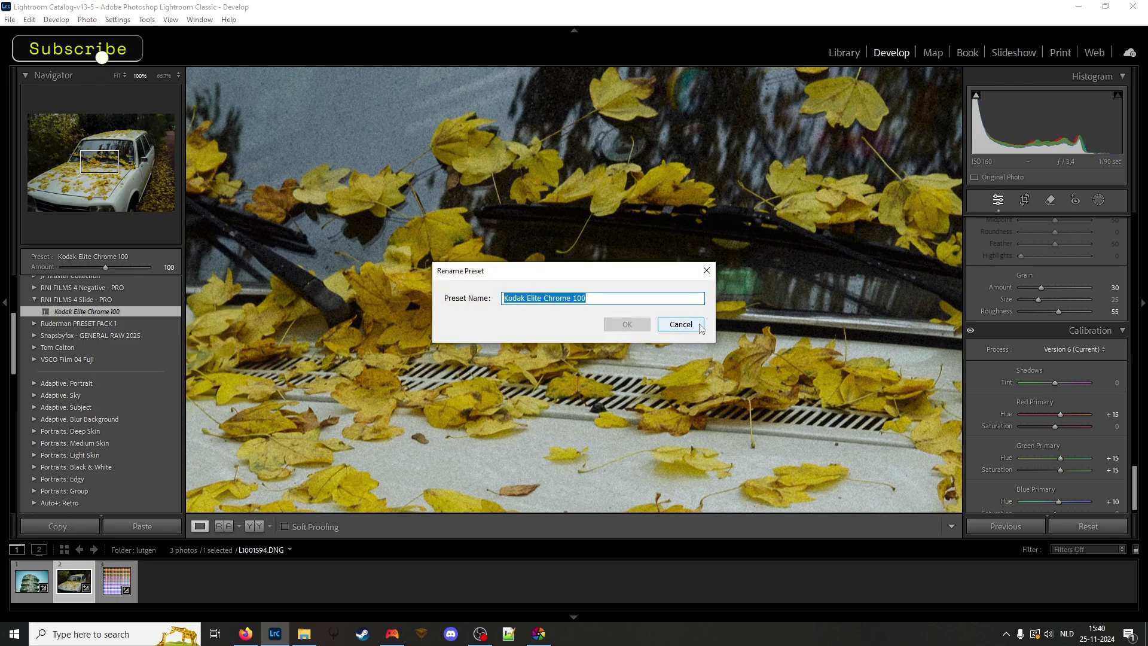
{"action": "left_click", "coordinate": [680, 325]}
Switch to File Explorer and rename Neutral-512-1.png in the luts folder as Kodak Elite Chrome 100.png.
{"action": "left_click", "coordinate": [304, 636]}
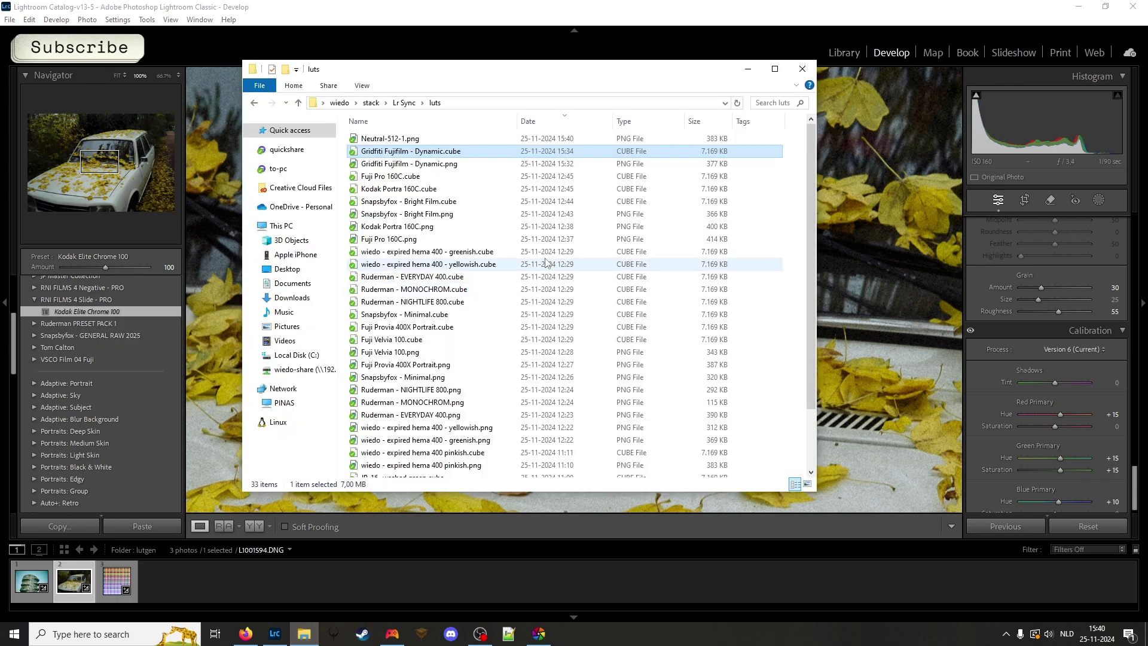
{"action": "left_click", "coordinate": [417, 140]}
{"action": "key", "text": "F2"}
{"action": "key", "text": "ctrl+v"}
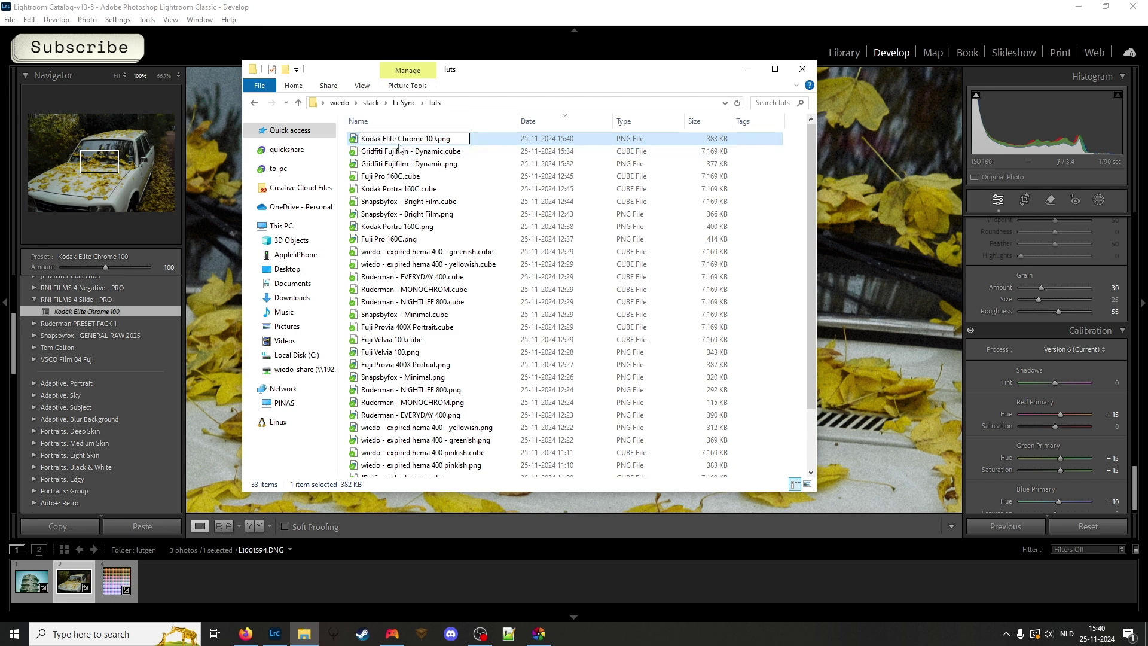
{"action": "key", "text": "Return"}
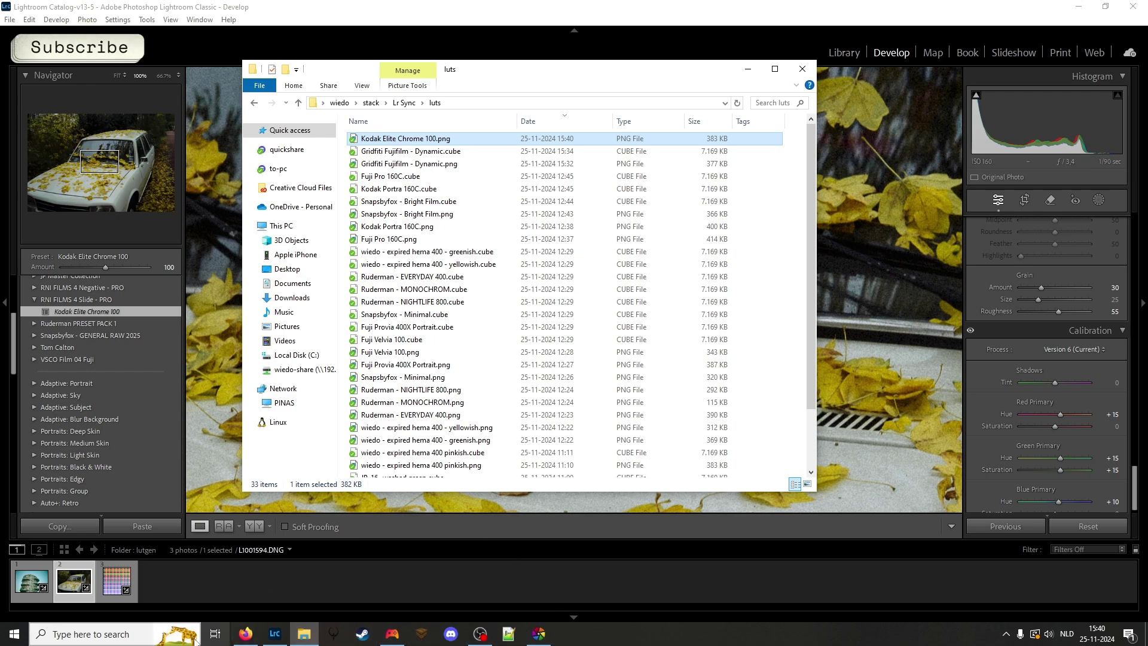
Launch IWLTBAP LUT Generator from the LUT Generator (Windows) folder in Documents.
{"action": "left_click", "coordinate": [304, 633]}
{"action": "left_click", "coordinate": [304, 634]}
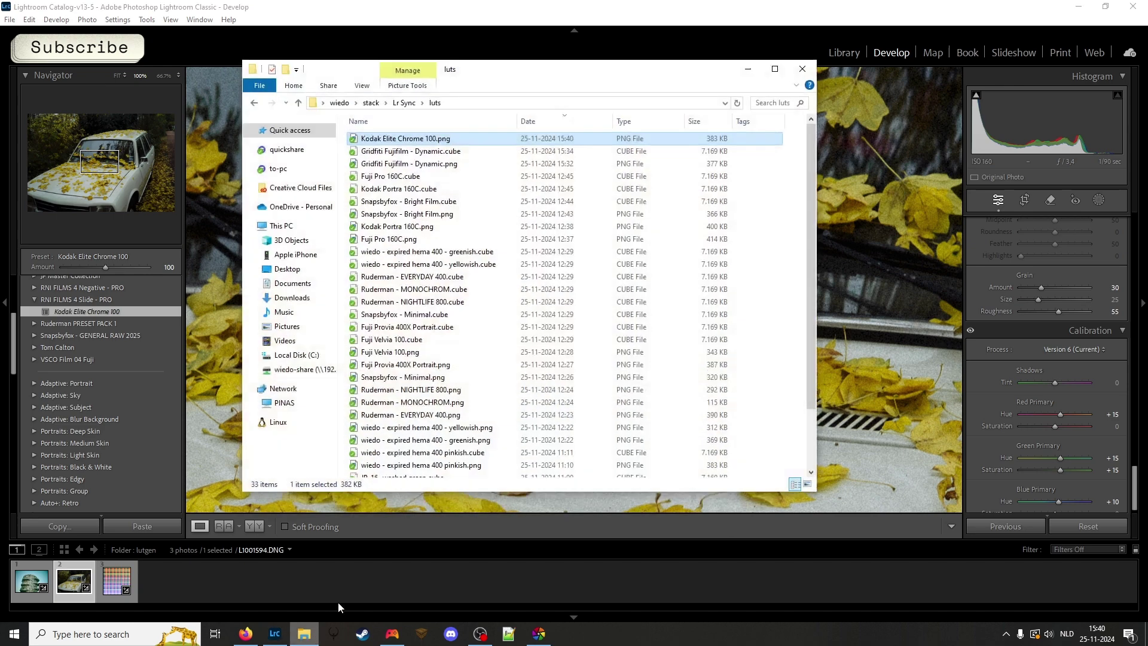
{"action": "left_click", "coordinate": [306, 283]}
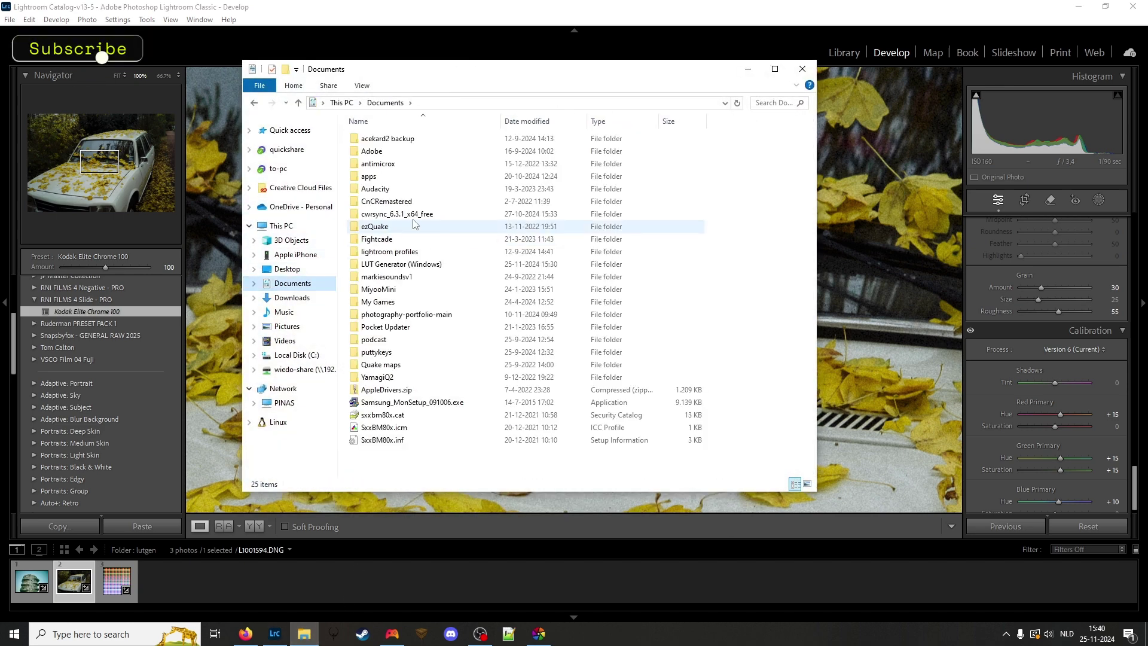
{"action": "double_click", "coordinate": [421, 263]}
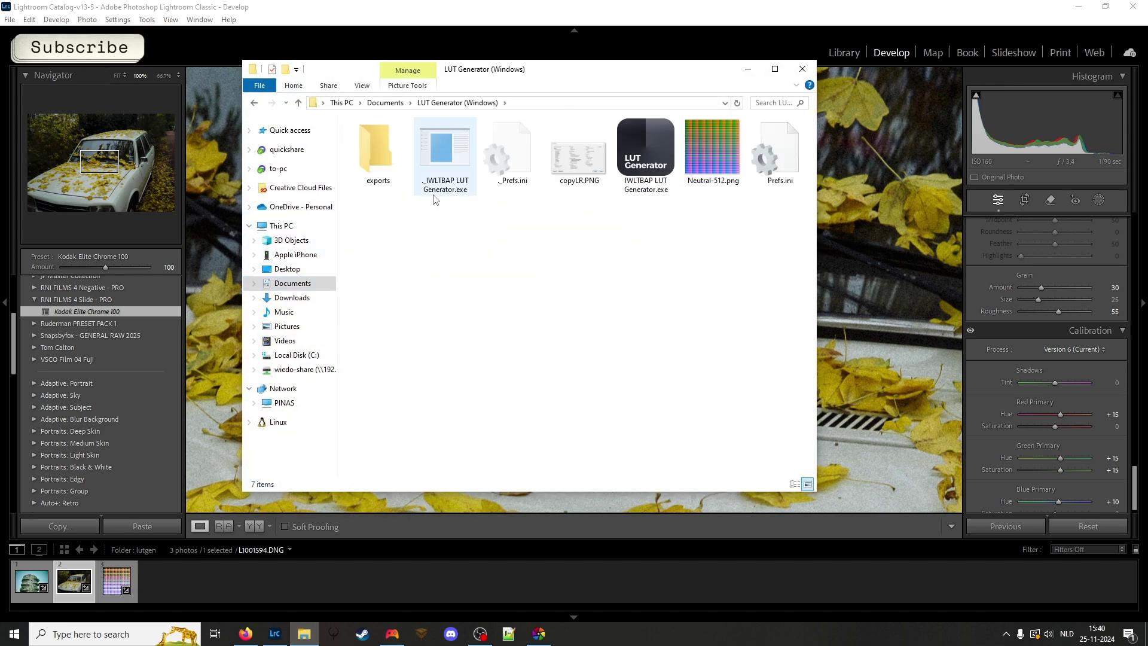
{"action": "double_click", "coordinate": [655, 146]}
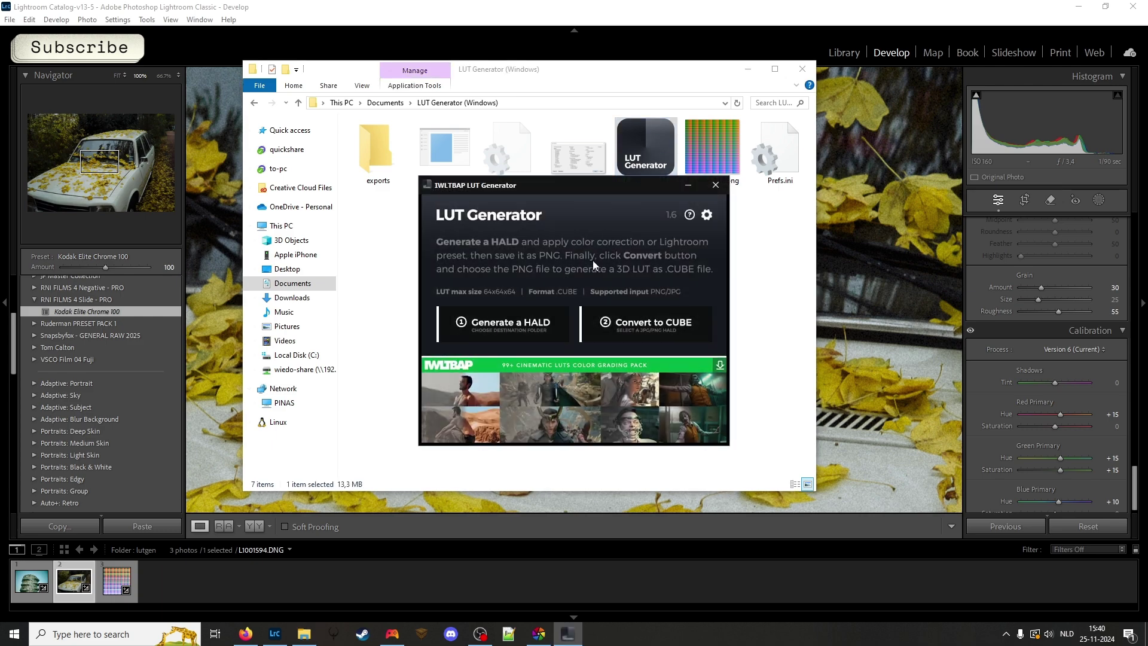
Convert Kodak Elite Chrome 100.png to a CUBE LUT, sorting the files by date to find it, and minimize File Explorer.
{"action": "left_click", "coordinate": [669, 330]}
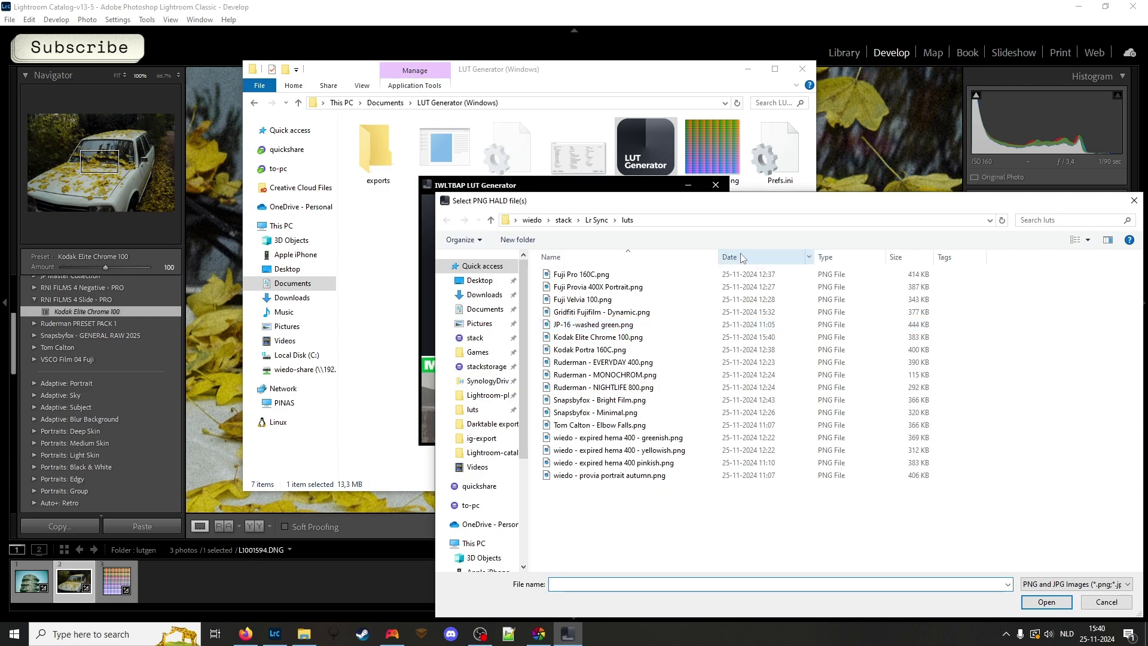
{"action": "left_click", "coordinate": [771, 259]}
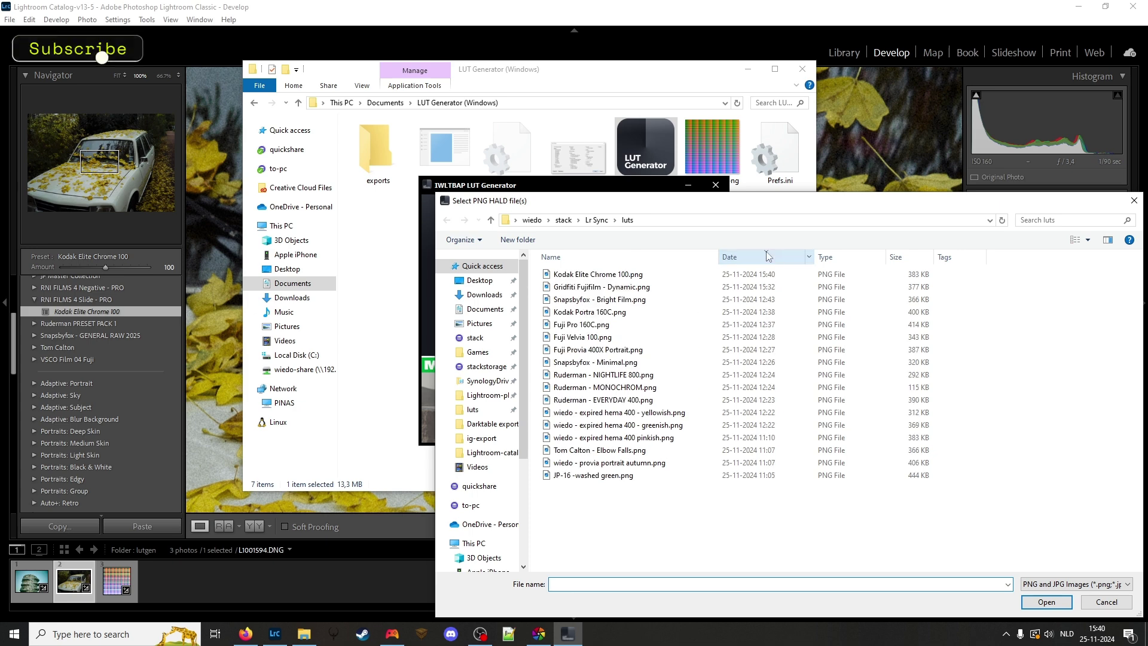
{"action": "double_click", "coordinate": [617, 275]}
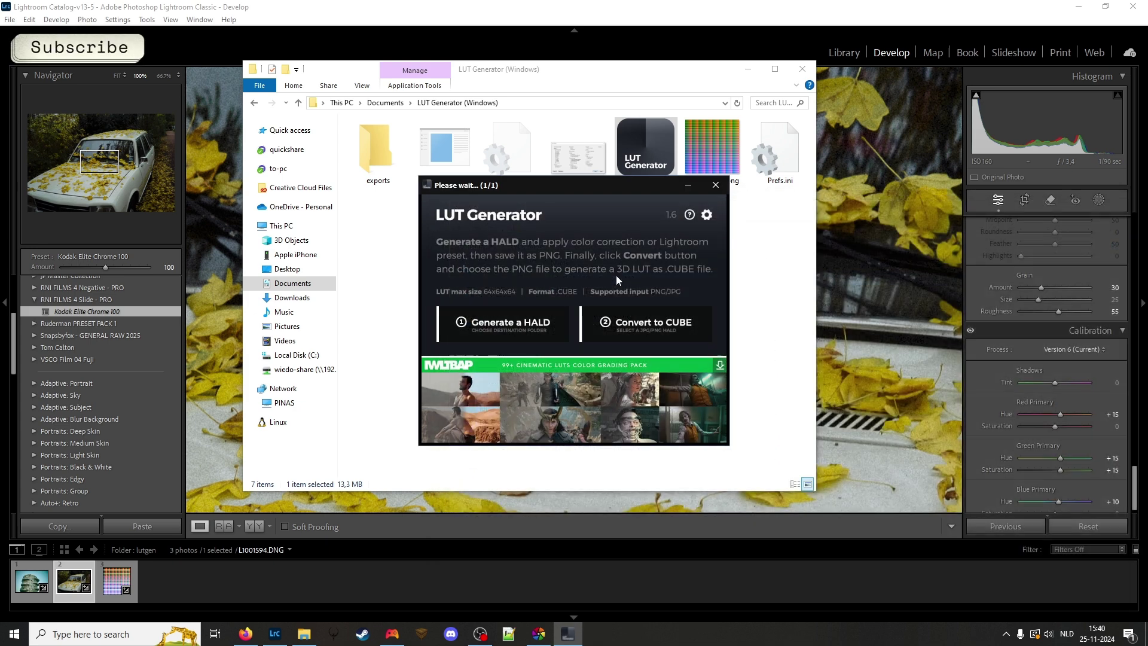
{"action": "key", "text": "Return"}
{"action": "left_click", "coordinate": [747, 68]}
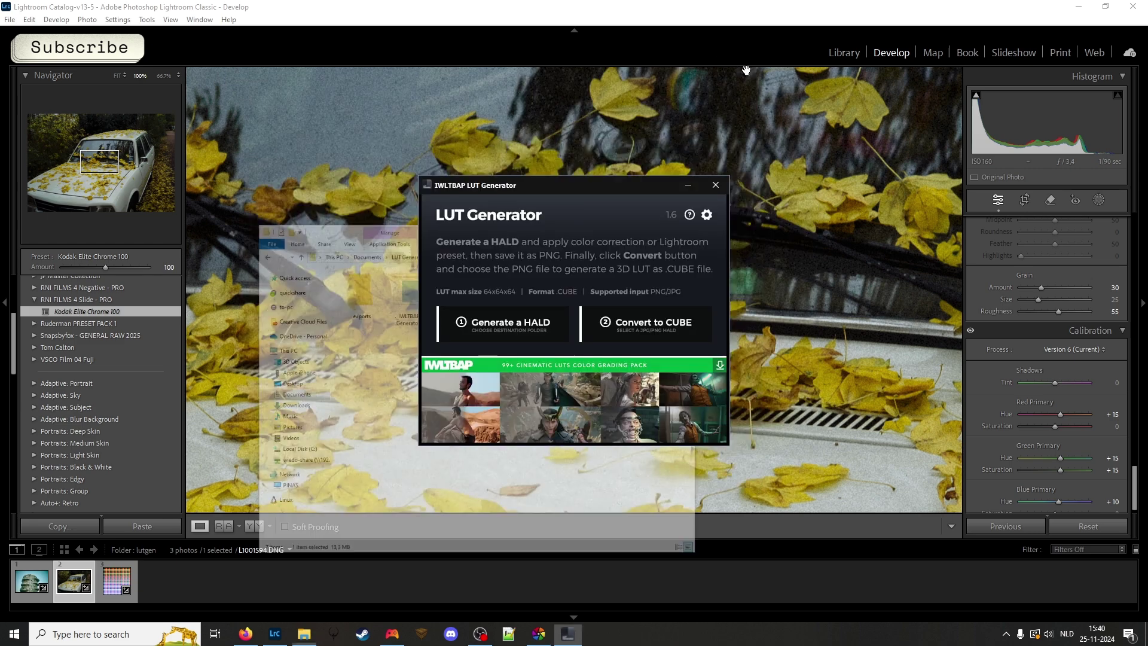
Switch to darktable, open the car photo in the darkroom, and find and expand the LUT 3D module by searching for "lut".
{"action": "left_click", "coordinate": [540, 639]}
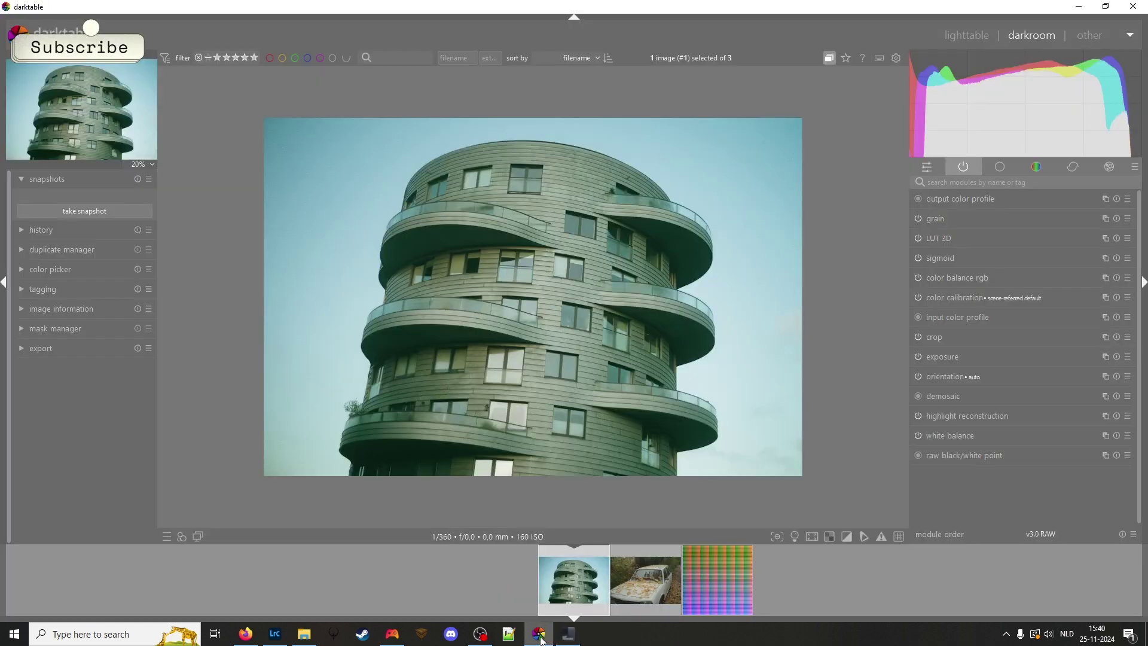
{"action": "left_click", "coordinate": [662, 582]}
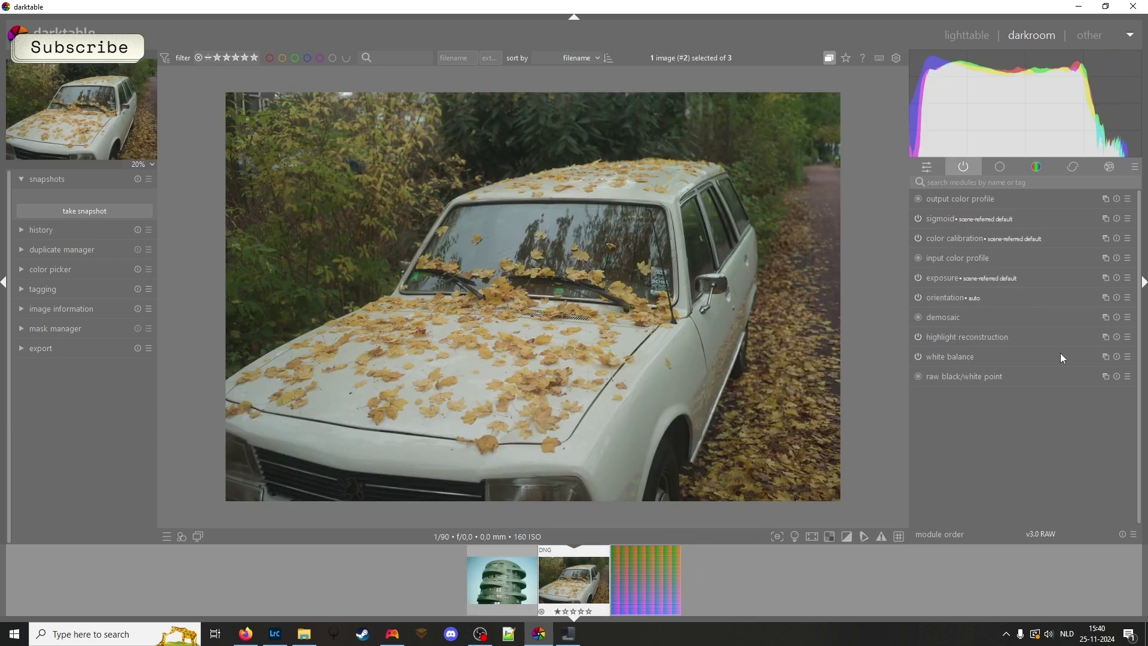
{"action": "left_click", "coordinate": [964, 185]}
{"action": "type", "text": "lut"}
{"action": "left_click", "coordinate": [961, 198]}
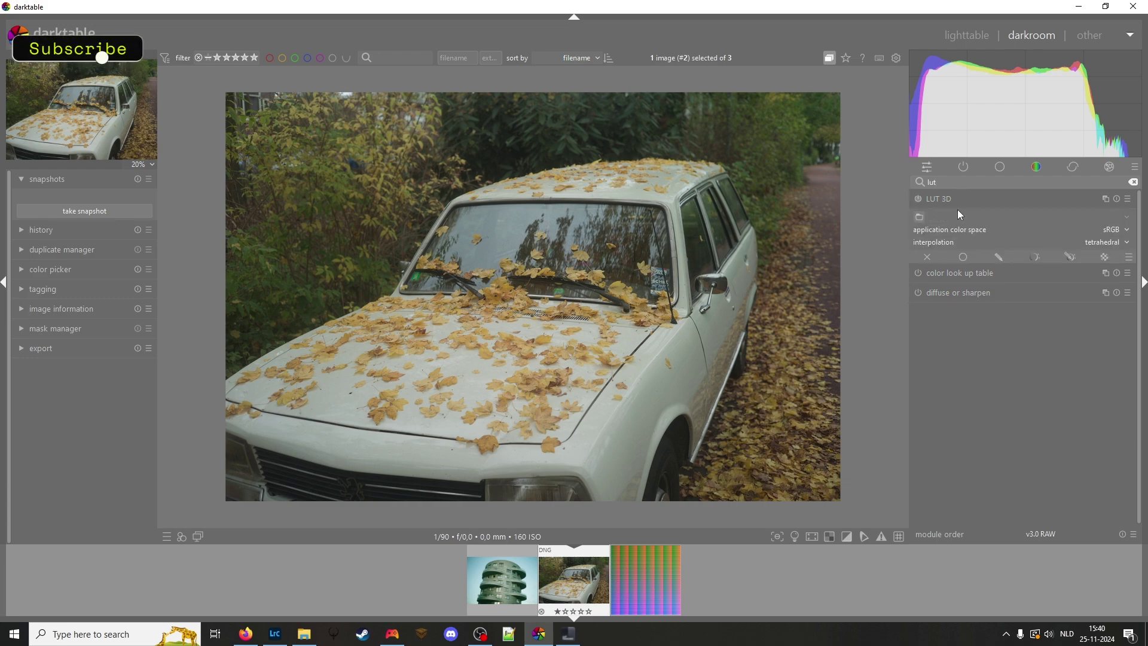
Load Kodak Elite Chrome 100.cube from the luts folder into the LUT 3D module for the car photo.
{"action": "left_click", "coordinate": [919, 217]}
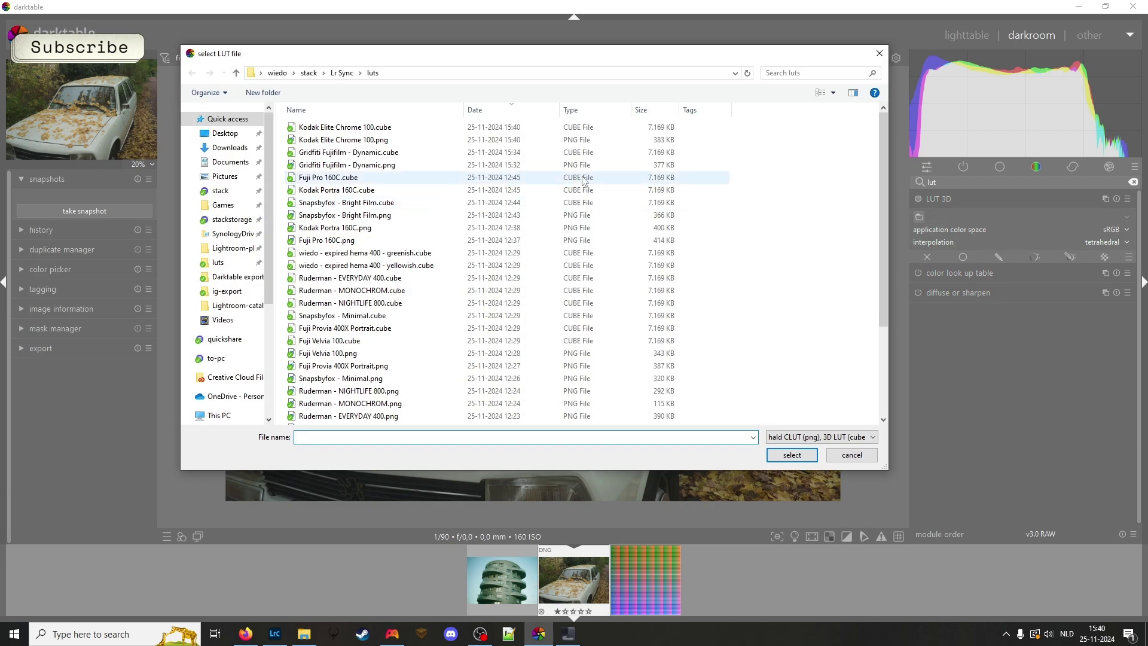
{"action": "left_click", "coordinate": [535, 112]}
{"action": "left_click", "coordinate": [507, 111]}
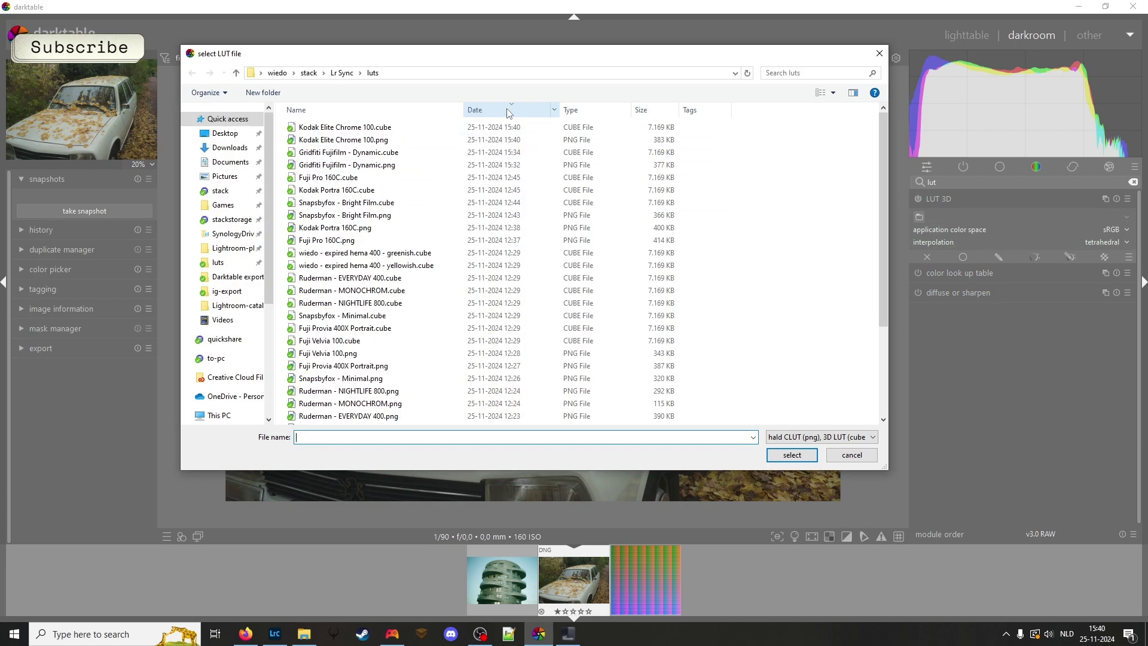
{"action": "double_click", "coordinate": [381, 128]}
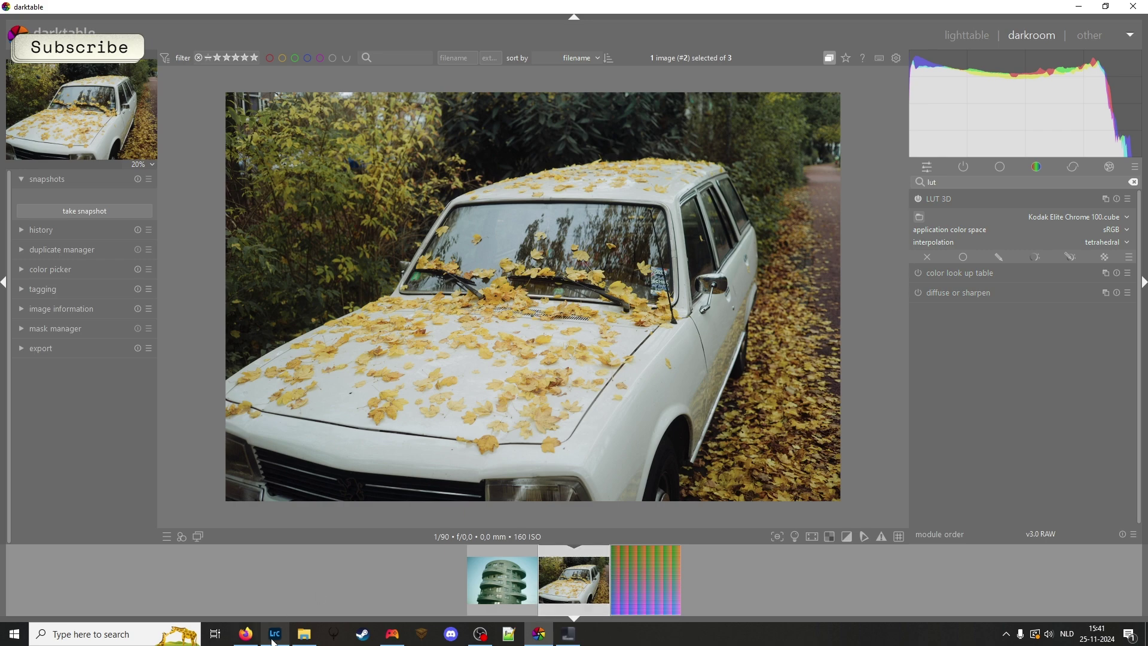
Switch to Lightroom Classic to compare its Kodak Elite Chrome 100 version of the car photo, and return to darktable.
{"action": "key", "text": "alt+Tab"}
{"action": "left_click", "coordinate": [530, 346]}
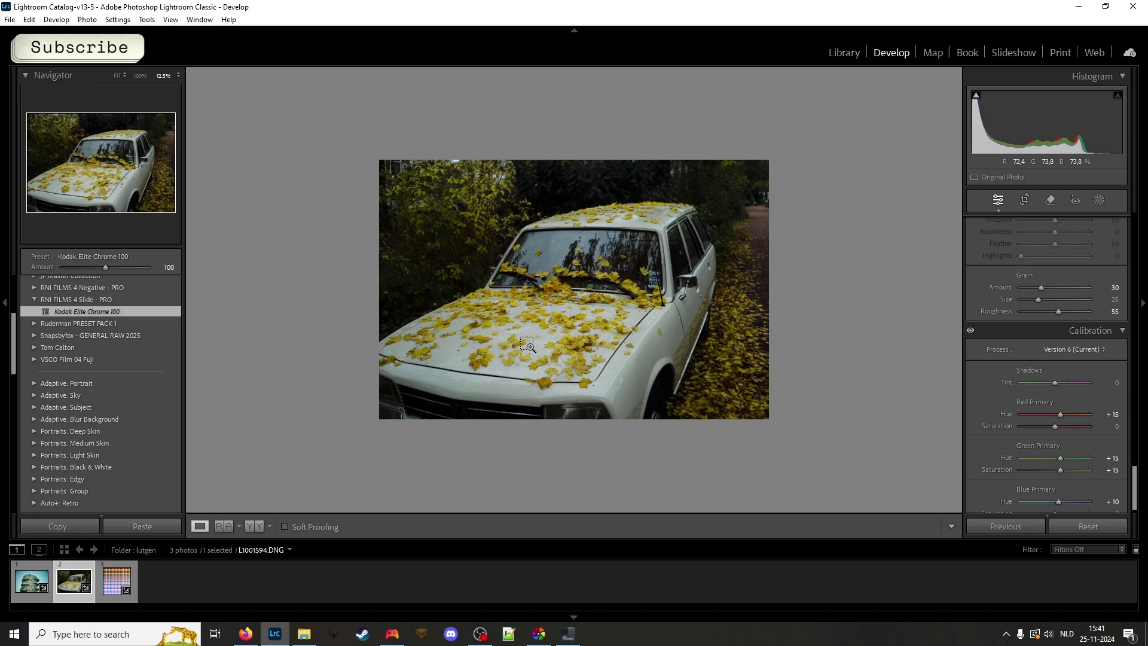
{"action": "key", "text": "ctrl+equal"}
{"action": "key", "text": "ctrl+minus"}
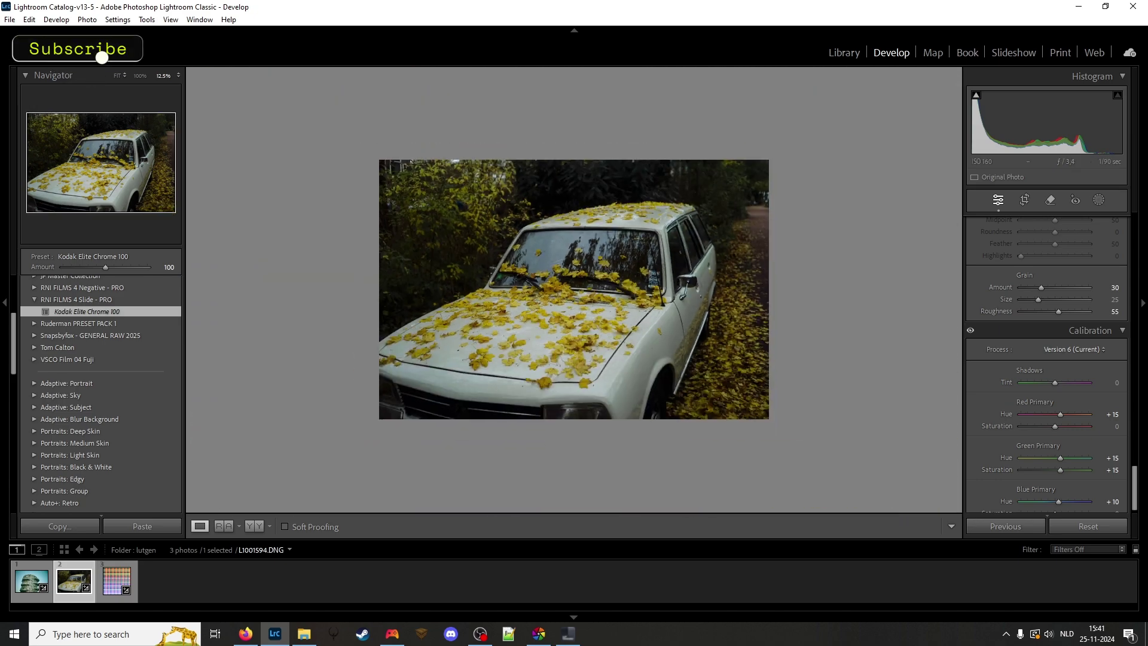
{"action": "left_click", "coordinate": [577, 636]}
{"action": "left_click", "coordinate": [540, 635]}
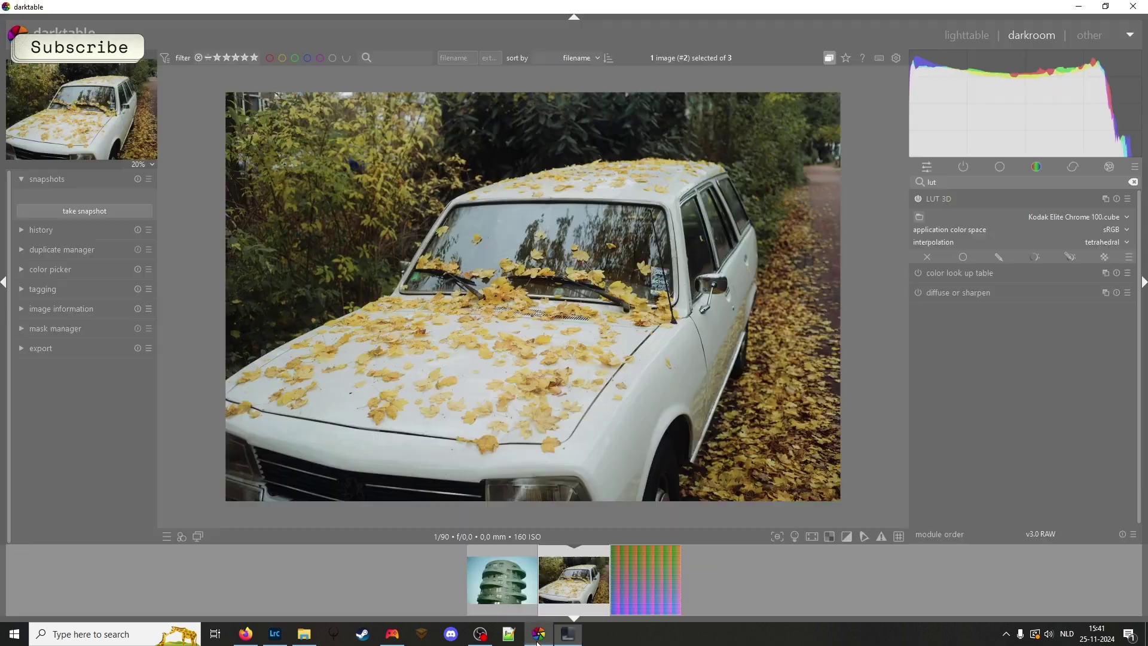
Clear the module search and lower the car photo's exposure to about +0.287 EV in the exposure module.
{"action": "left_click", "coordinate": [1135, 183]}
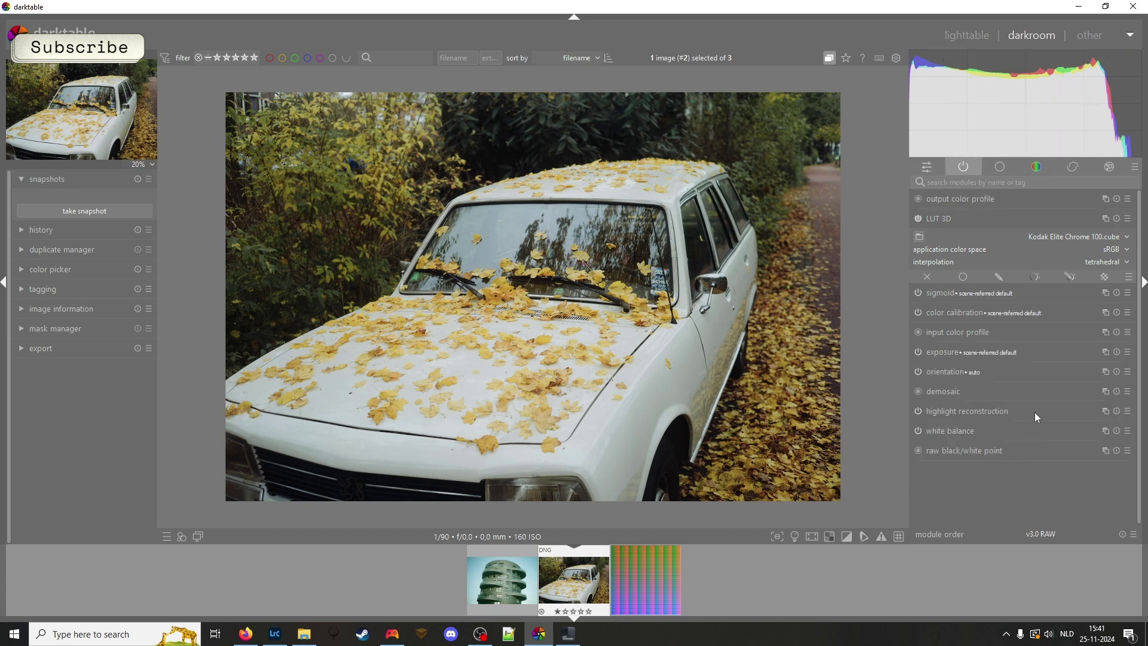
{"action": "left_click", "coordinate": [957, 352]}
{"action": "left_click_drag", "start_coordinate": [1016, 352], "coordinate": [1010, 350]}
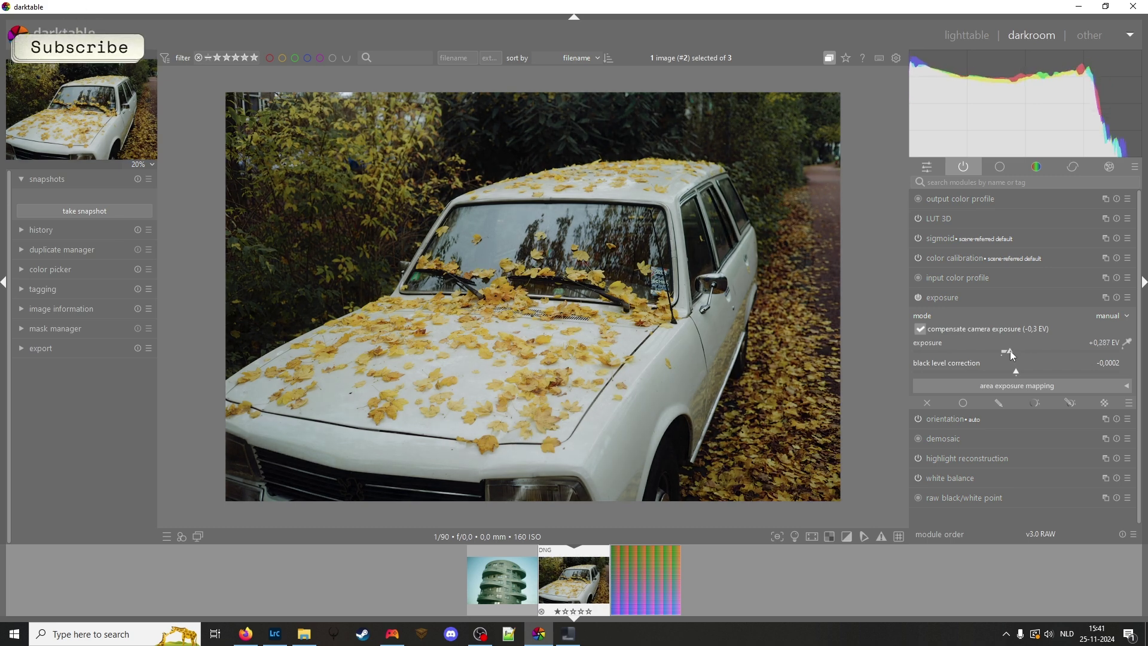
Turn the LUT 3D module off and on repeatedly to compare the car photo with and without the LUT.
{"action": "left_click", "coordinate": [919, 219]}
{"action": "left_click", "coordinate": [918, 219]}
{"action": "left_click", "coordinate": [919, 218]}
{"action": "left_click", "coordinate": [919, 219]}
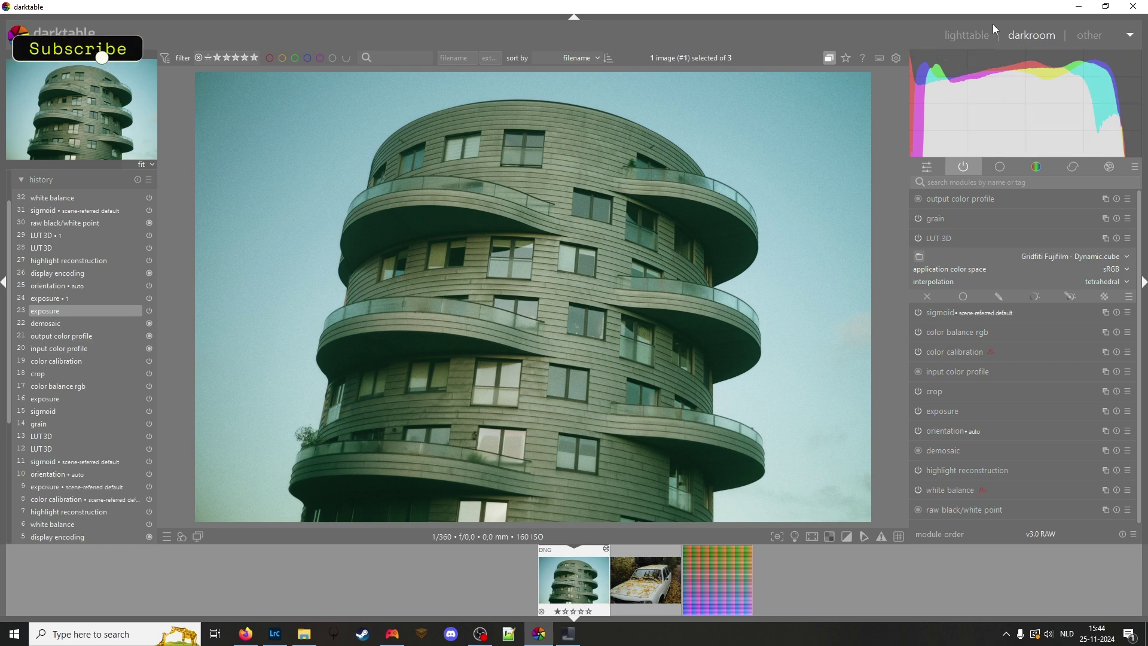
Return to the lighttable from the tower photo and open the car photo in the darkroom.
{"action": "left_click", "coordinate": [967, 36]}
{"action": "left_click", "coordinate": [320, 96]}
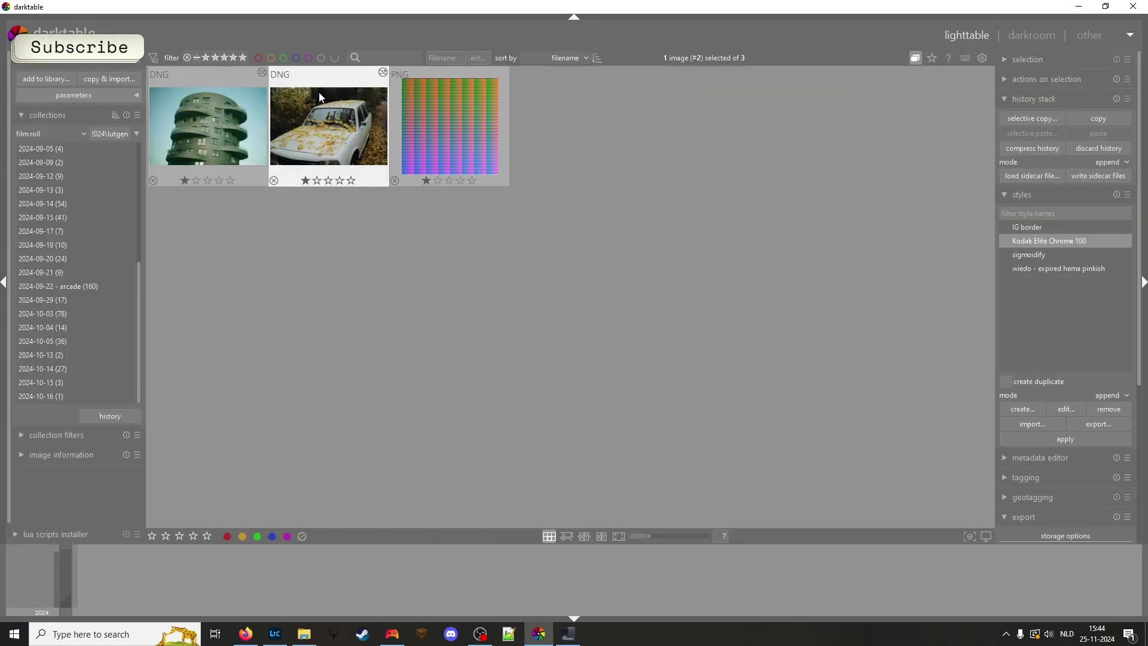
{"action": "key", "text": "d"}
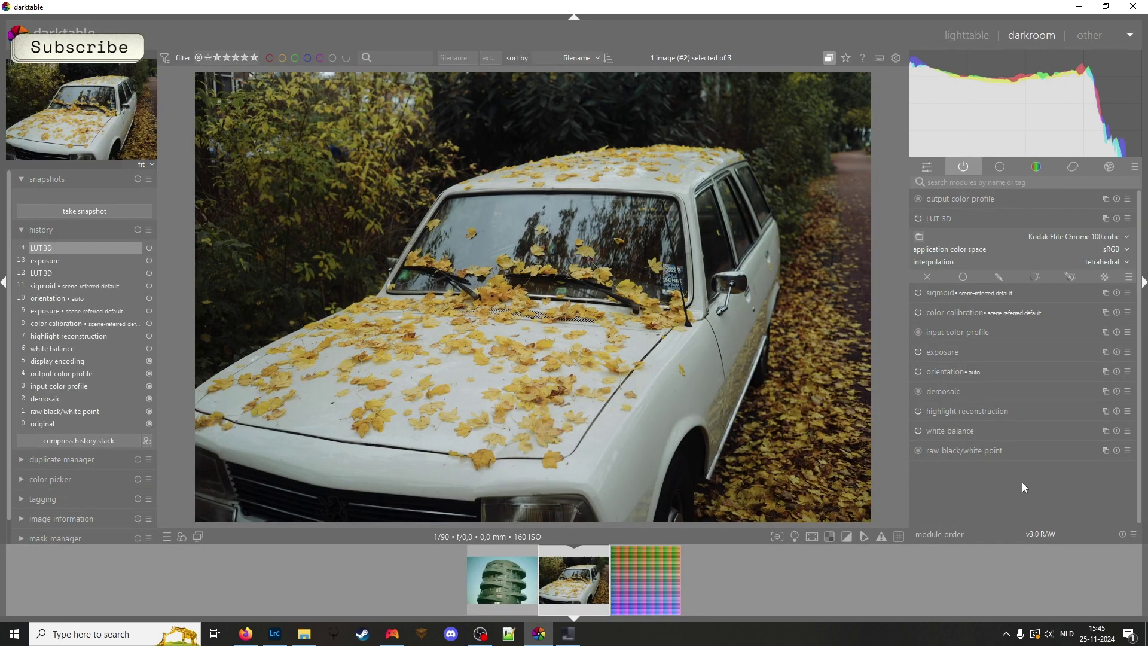
Find the framing module by searching for "bor", and expand and enable it on the car photo.
{"action": "left_click", "coordinate": [940, 182]}
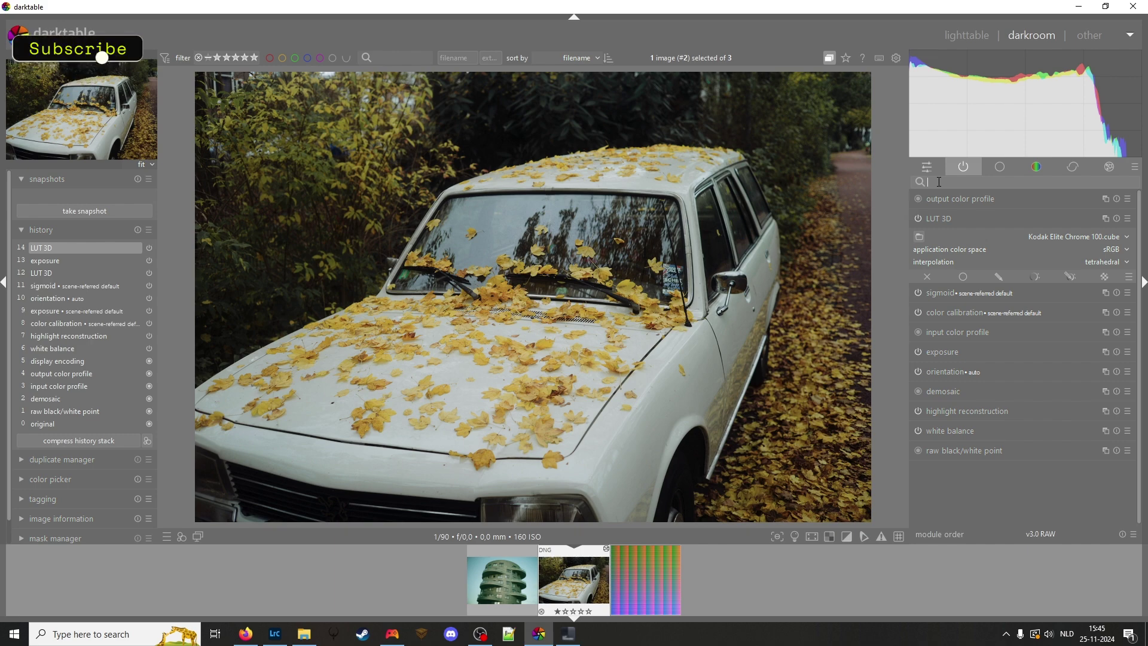
{"action": "type", "text": "bor"}
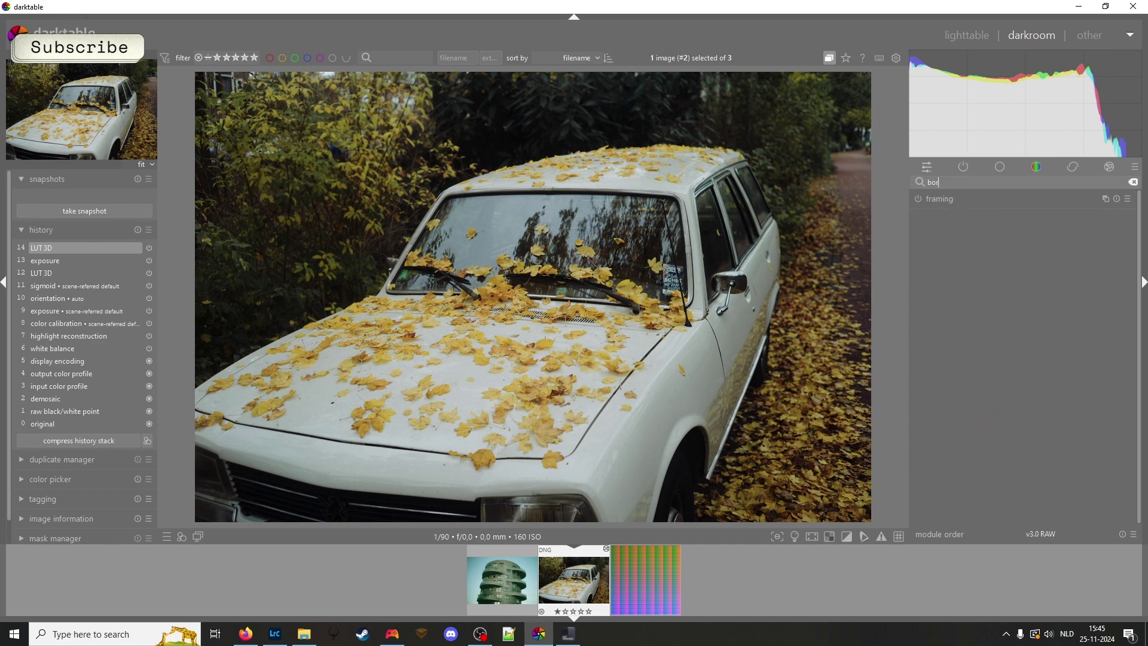
{"action": "left_click", "coordinate": [935, 198]}
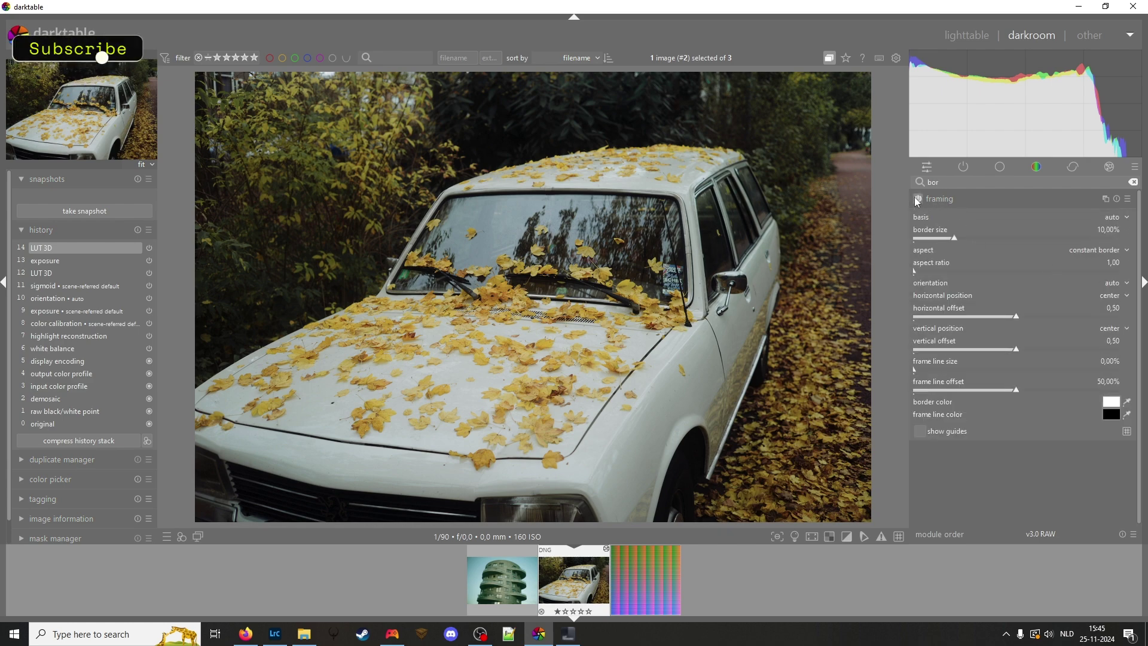
{"action": "left_click", "coordinate": [919, 198]}
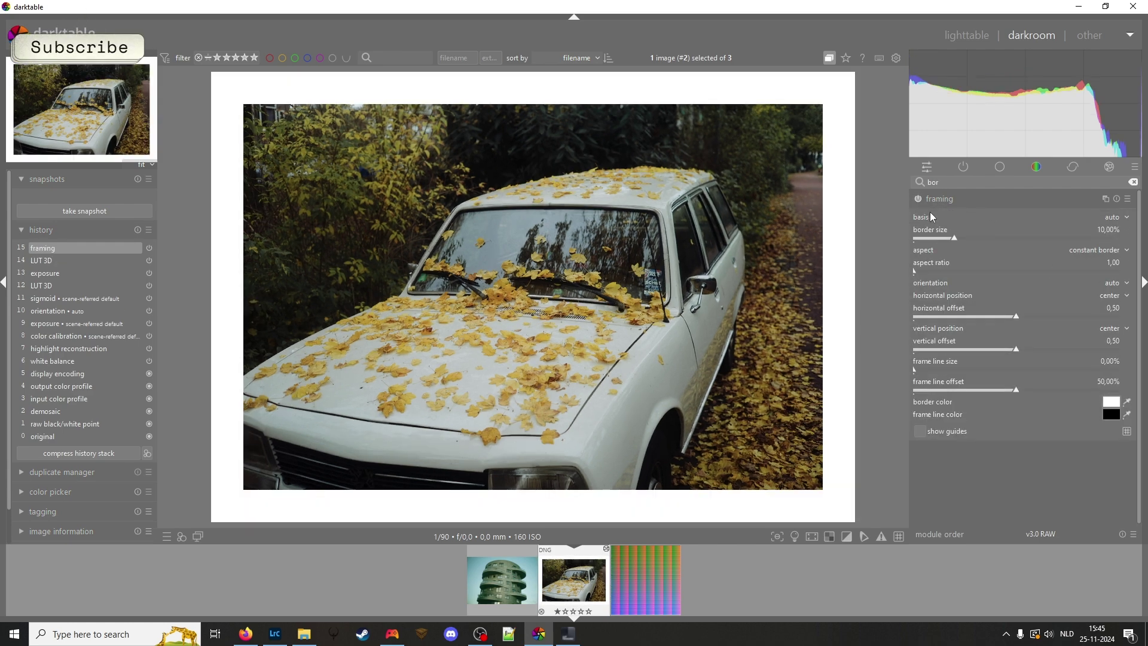
Set the frame's aspect to square and its border size to 0%.
{"action": "left_click_drag", "start_coordinate": [951, 236], "coordinate": [947, 235]}
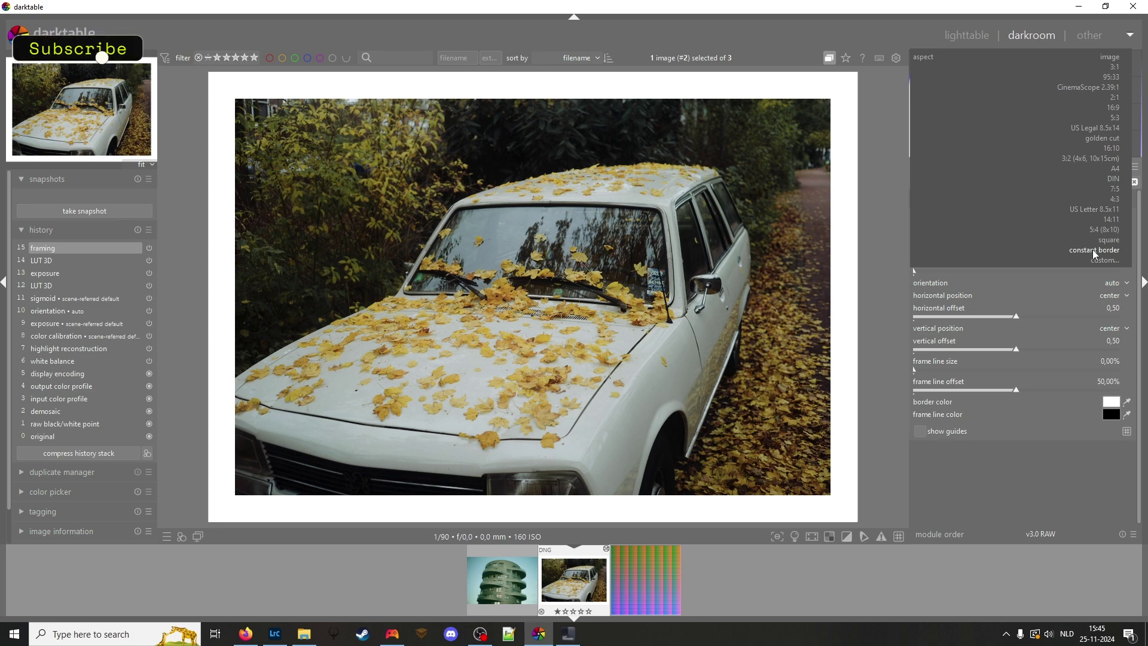
{"action": "left_click", "coordinate": [1105, 241]}
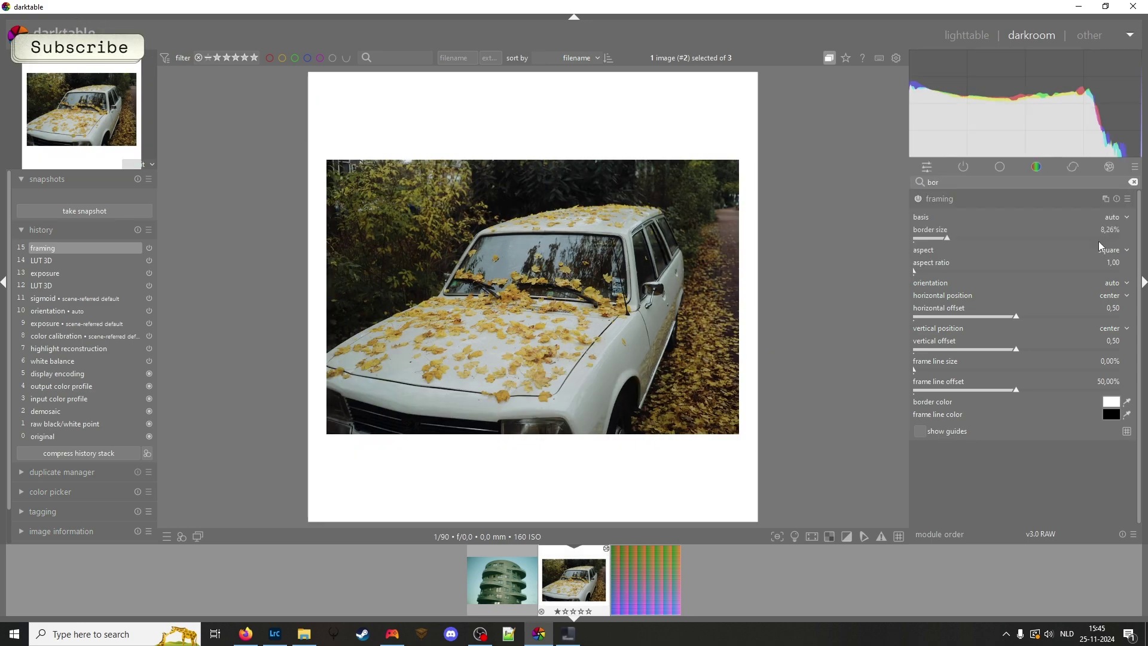
{"action": "left_click_drag", "start_coordinate": [947, 239], "coordinate": [896, 238]}
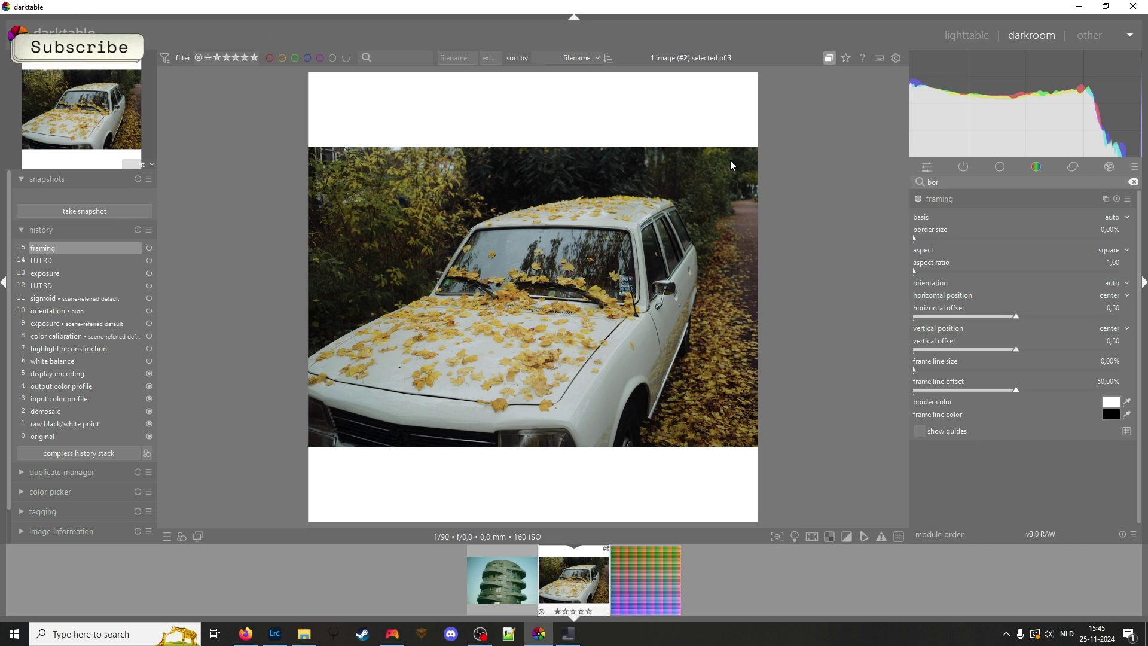
In the lighttable, create a style named "Instagram border" from the car photo's history, including only the framing item.
{"action": "left_click", "coordinate": [961, 37]}
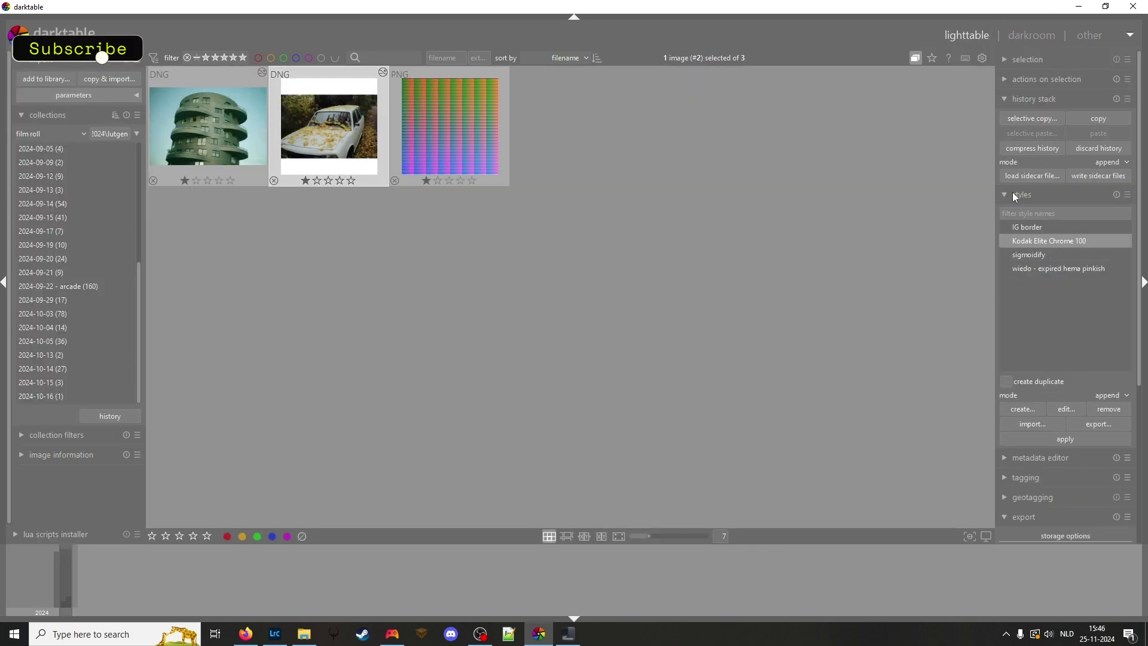
{"action": "mouse_move", "coordinate": [1036, 227]}
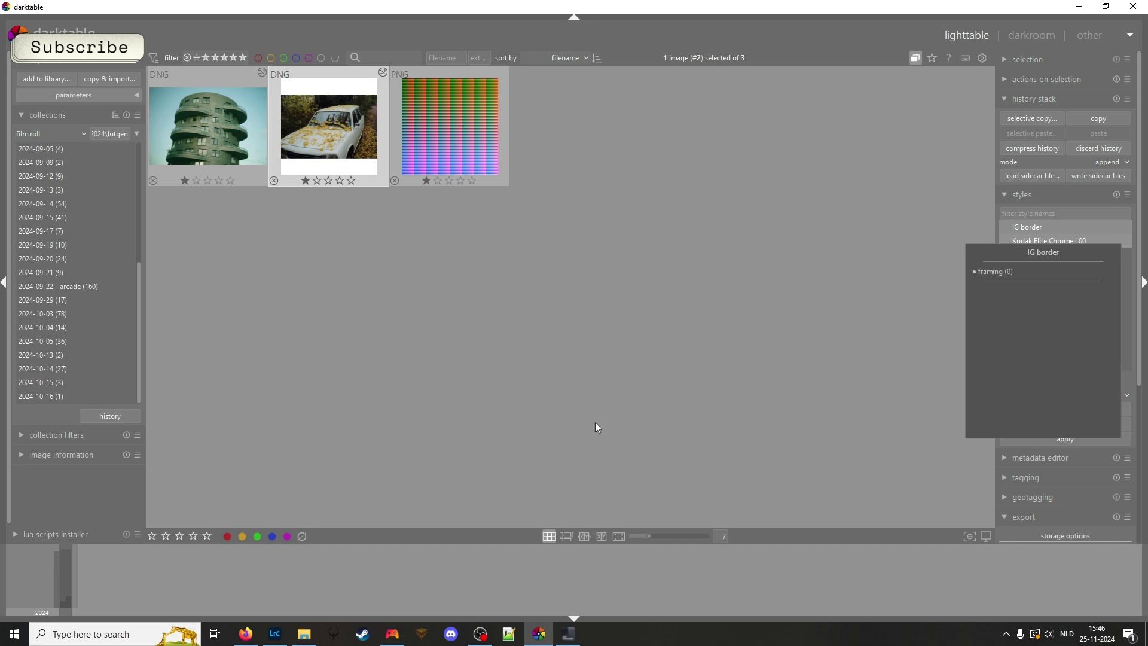
{"action": "left_click", "coordinate": [1035, 411]}
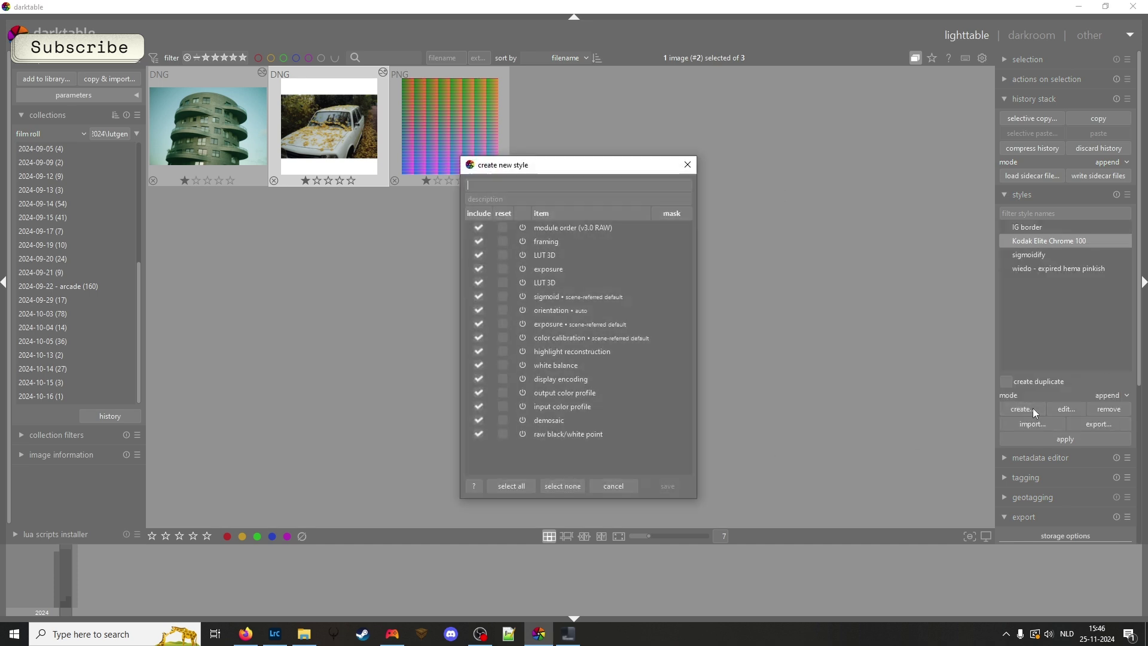
{"action": "left_click", "coordinate": [567, 486]}
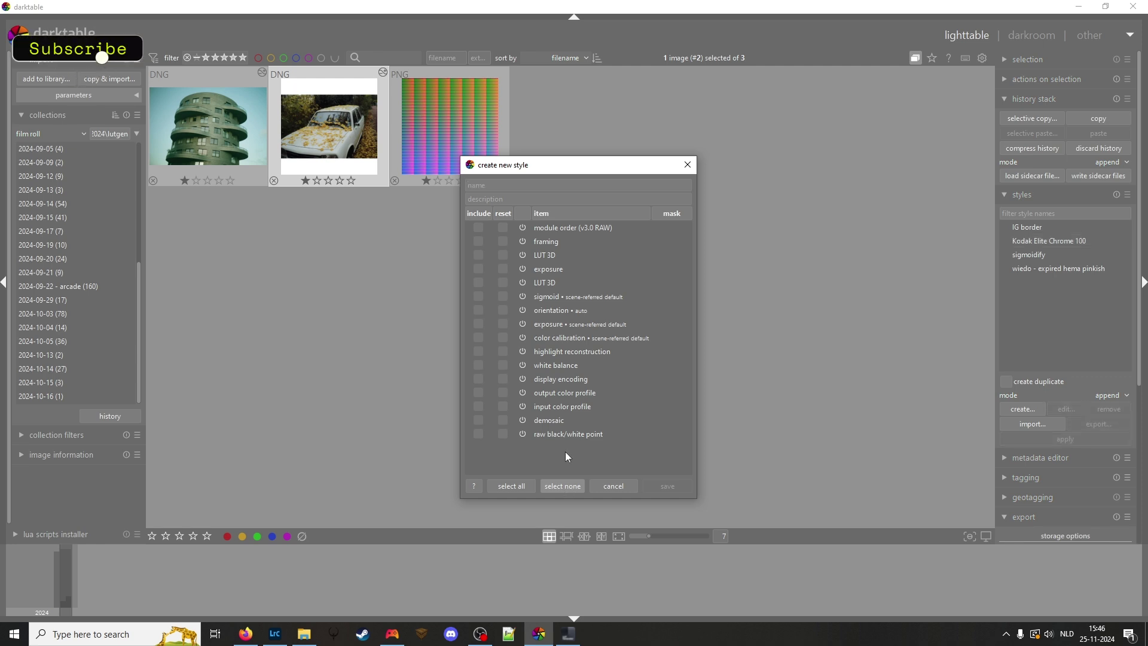
{"action": "left_click", "coordinate": [476, 242]}
{"action": "left_click", "coordinate": [519, 185]}
{"action": "type", "text": "l"}
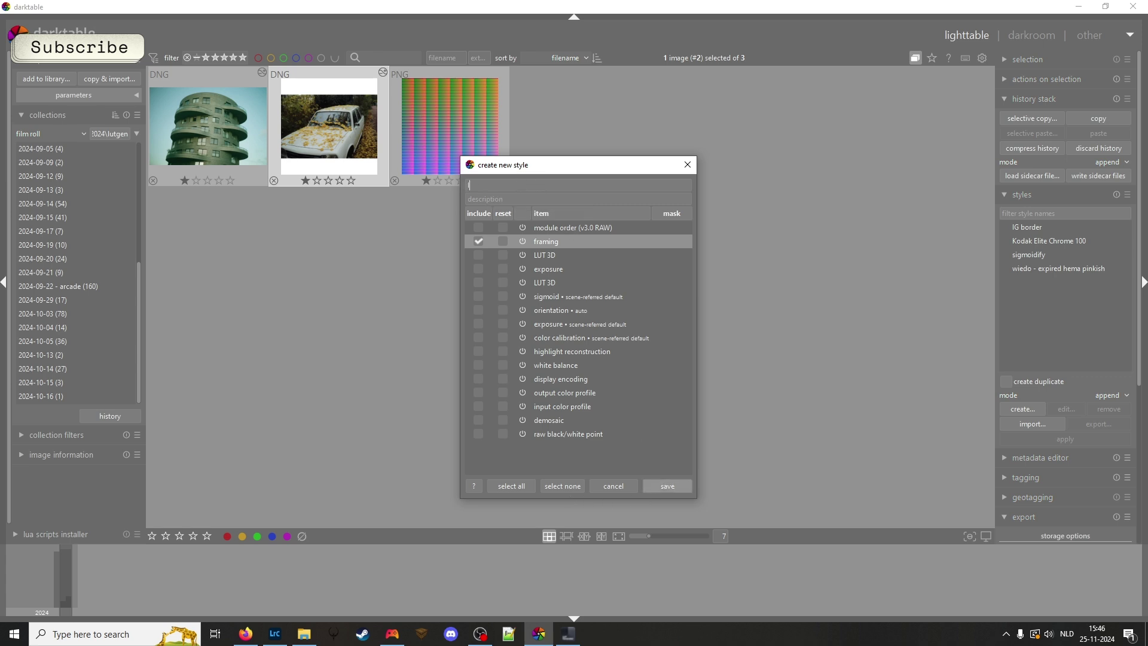
{"action": "type", "text": "nstagram border"}
{"action": "left_click", "coordinate": [665, 486]}
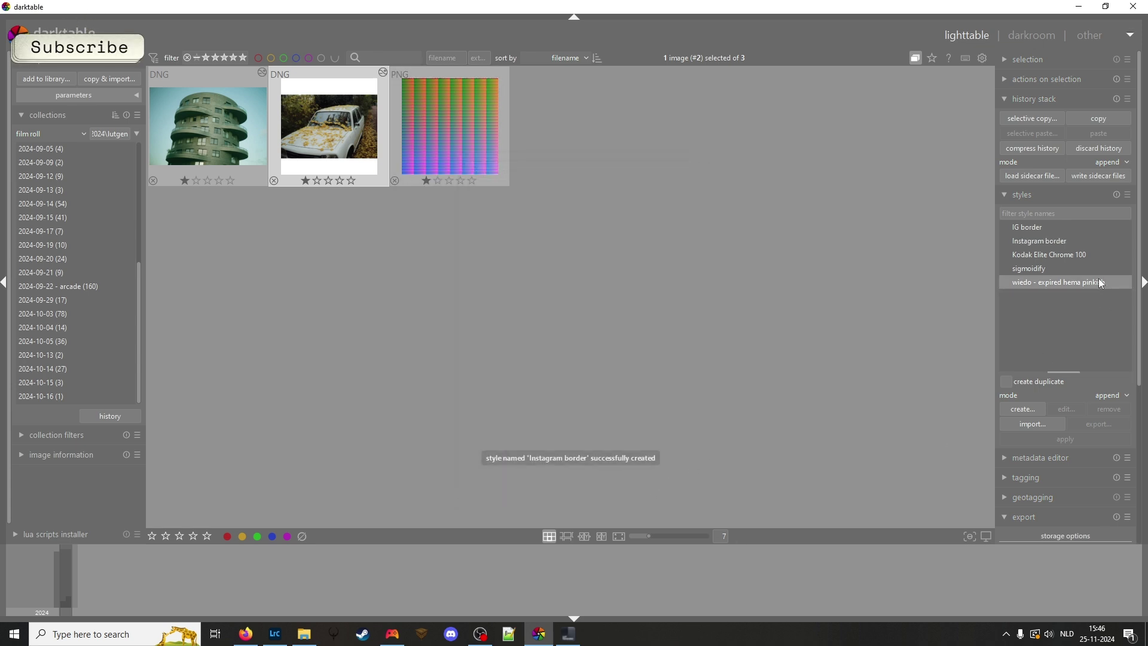